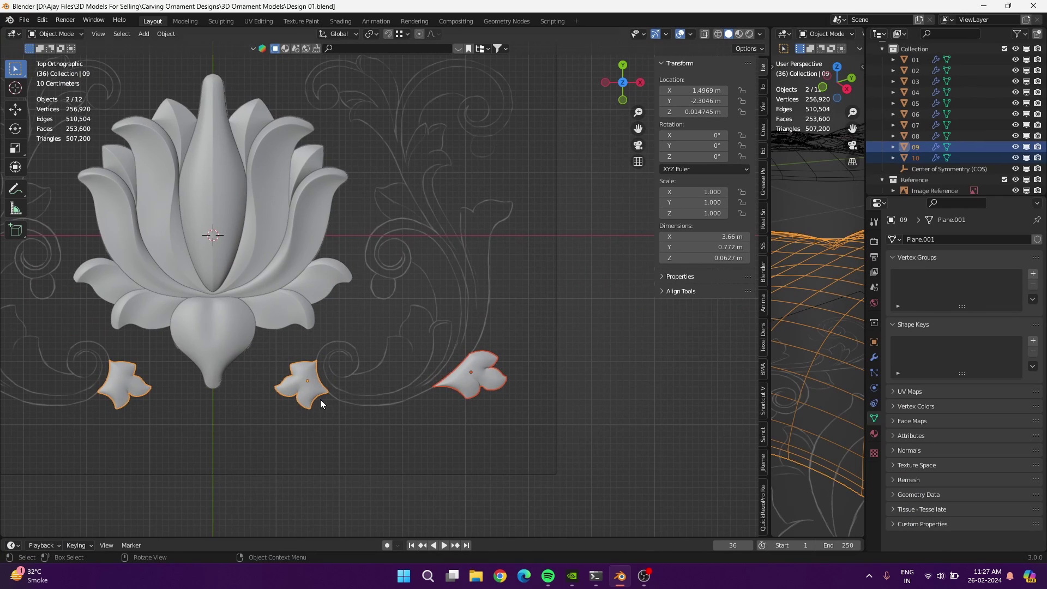
Extrude the first few vertices from that point along the reference spiral line
scroll(378, 391, up, 3)
Add a plane and merge its corners into a single central vertex in Edit Mode
key(shift+a)
click(447, 29)
key(Tab)
key(m)
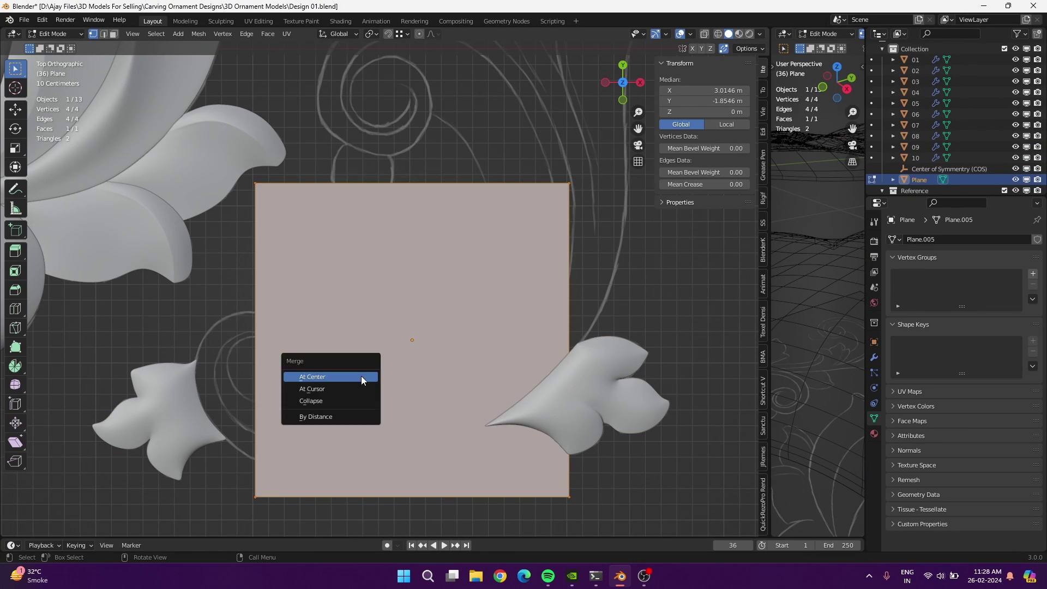
click(362, 376)
scroll(325, 424, up, 3)
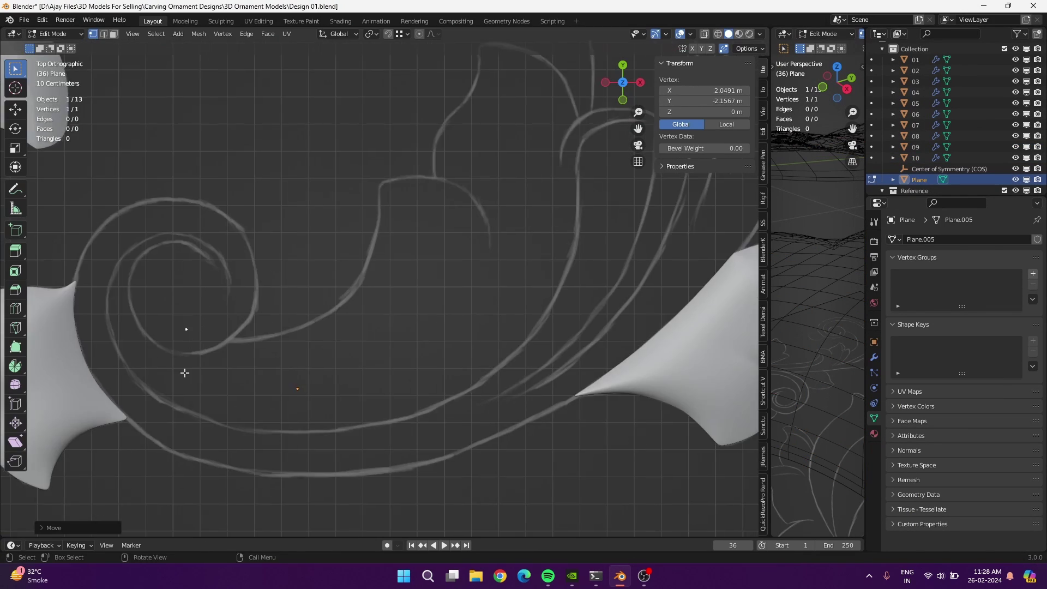
scroll(185, 369, up, 2)
key(e)
key(e)
click(349, 328)
key(e)
click(466, 203)
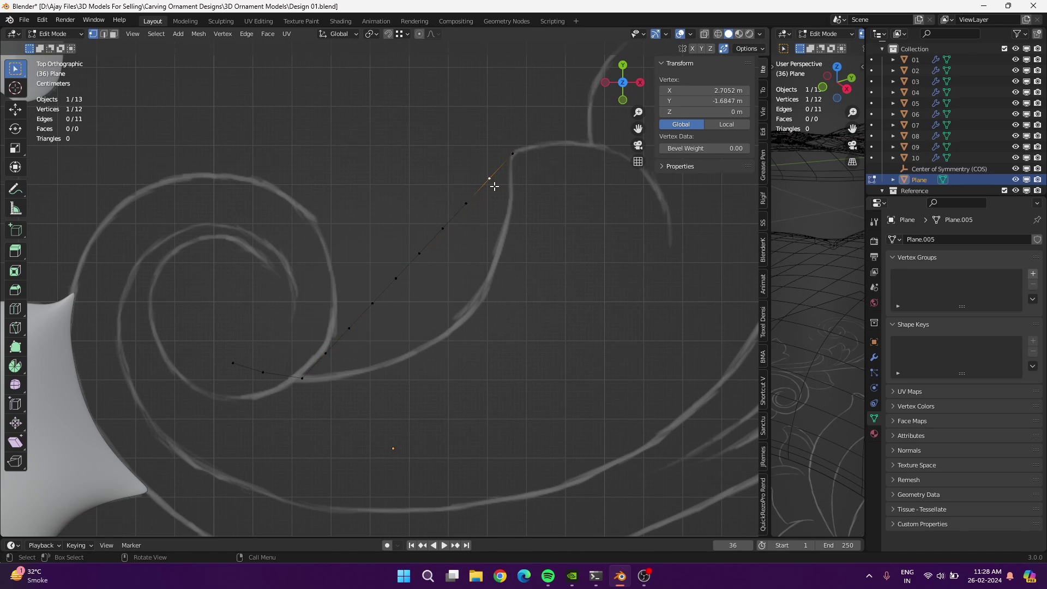
click(511, 185)
key(e)
click(498, 258)
Reposition the chain vertices onto the spiral curve and undo a stray extra vertex
drag(419, 253, 480, 290)
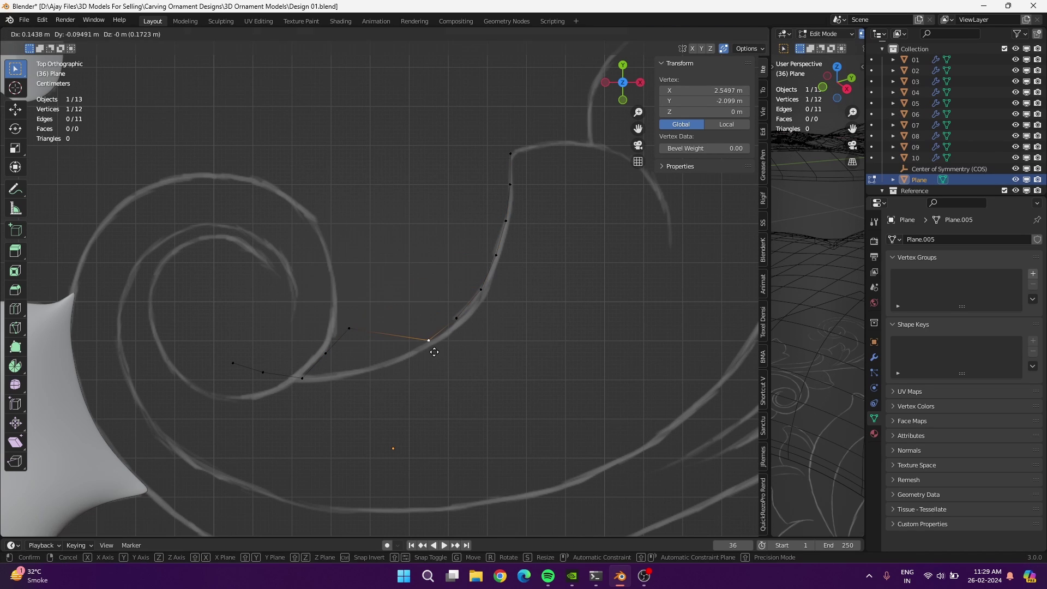
drag(396, 278, 456, 318)
drag(373, 303, 427, 340)
drag(349, 328, 393, 358)
click(326, 354)
key(g)
click(344, 392)
key(e)
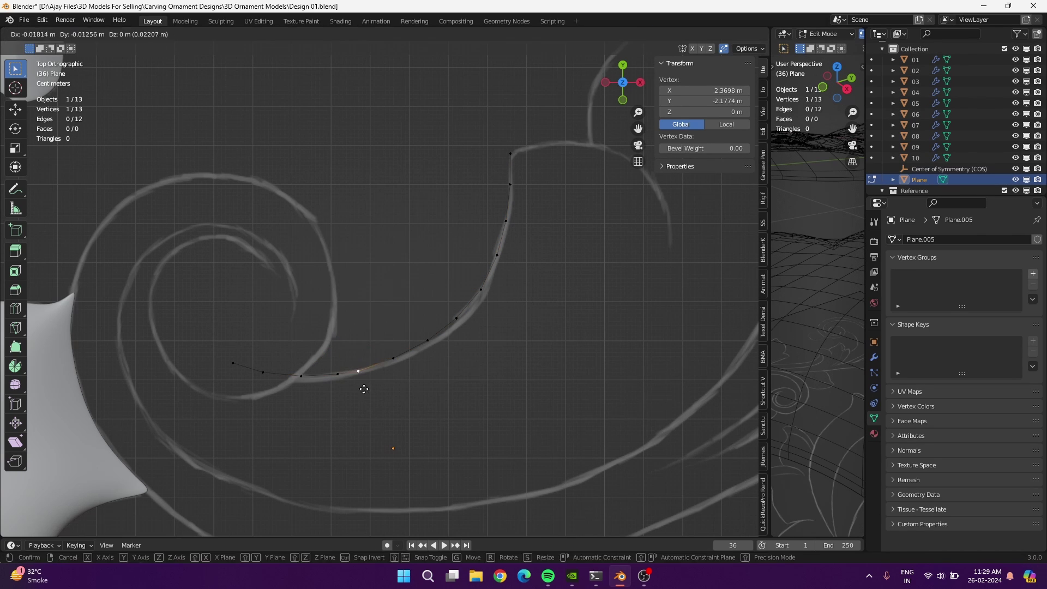
key(Escape)
key(ctrl+z)
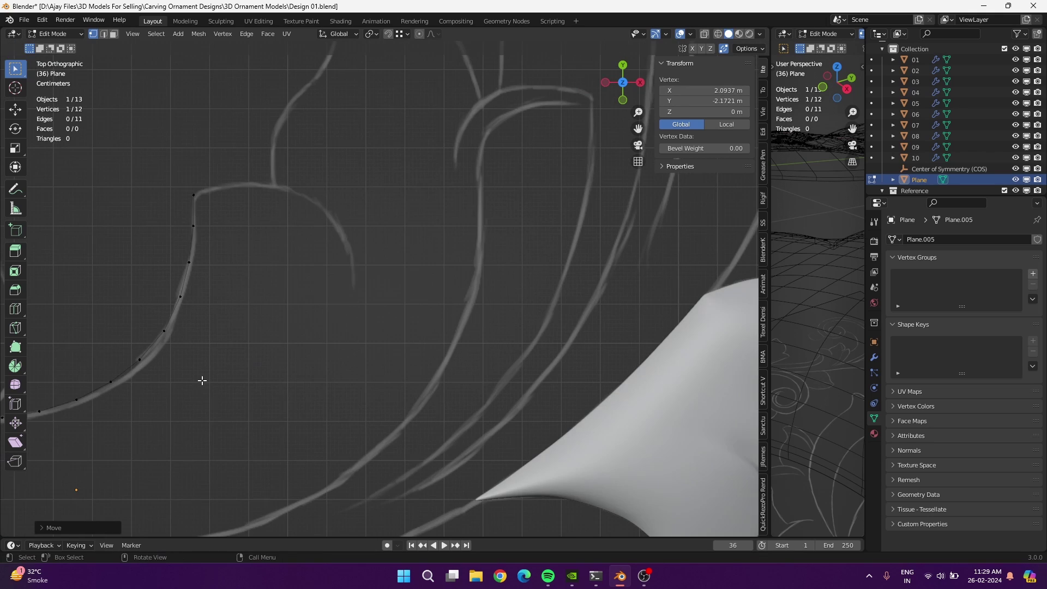
Extrude one more vertex along the curve toward the upper part of the outline
shift+middle_drag(201, 378, 257, 293)
scroll(257, 293, down, 5)
scroll(258, 295, up, 4)
scroll(325, 285, up, 3)
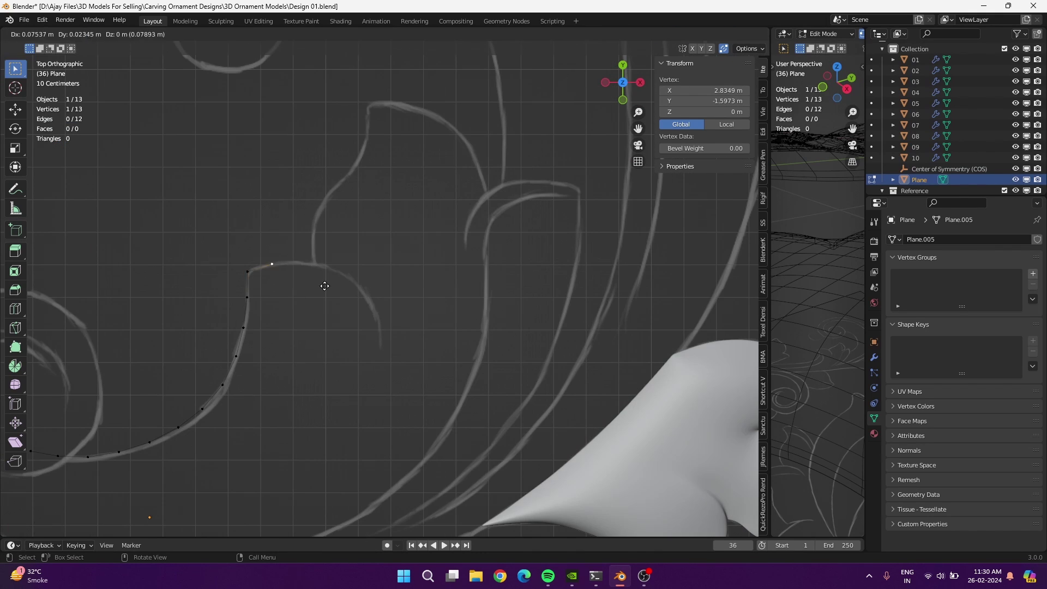
key(e)
click(240, 238)
click(238, 235)
Extend the chain with a long edge up the leaf's upper lobe and split it into more vertices
mouse_move(276, 234)
shift+middle_down()
mouse_move(311, 343)
mouse_move(374, 342)
shift+middle_up()
key(ctrl+r)
scroll(295, 358, up, 12)
drag(262, 450, 242, 453)
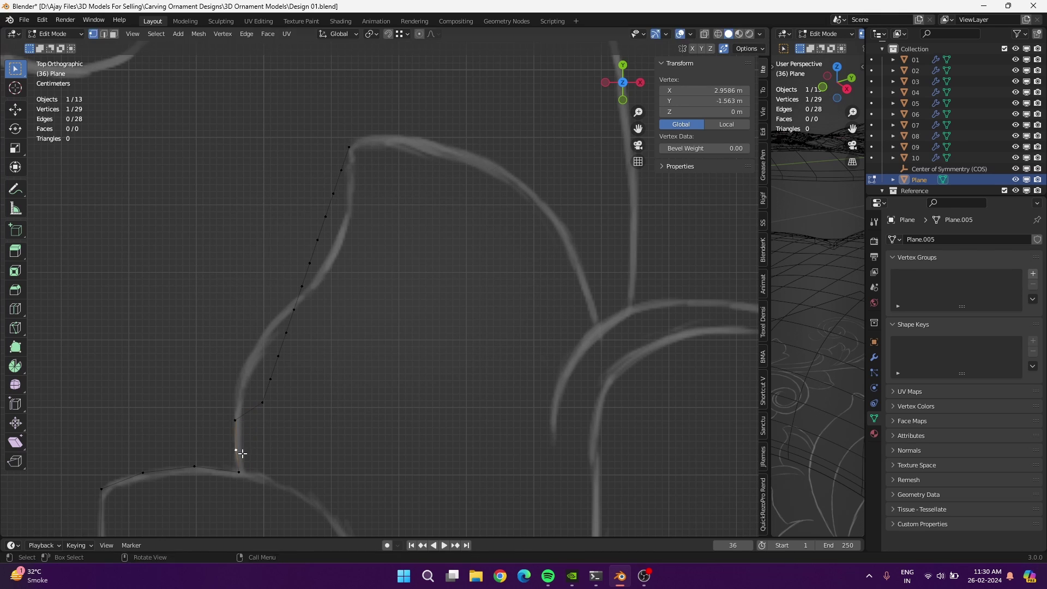
mouse_move(293, 345)
mouse_down()
mouse_move(354, 254)
mouse_move(360, 196)
mouse_up()
drag(341, 154, 364, 217)
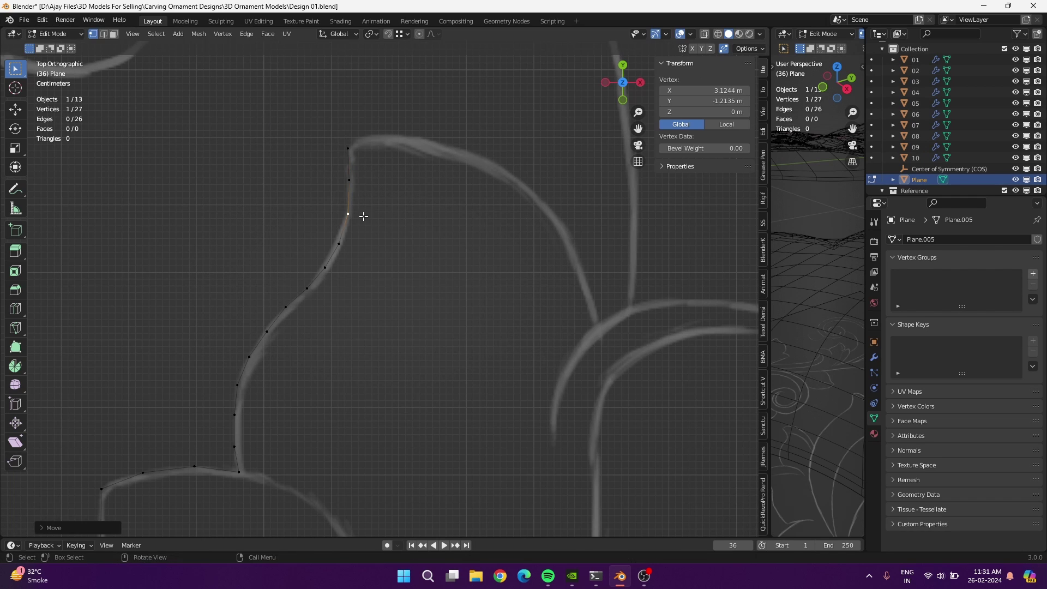
click(452, 247)
Pull the straight row of new vertices onto the upper lobe's curve
drag(349, 146, 345, 141)
drag(448, 182, 449, 146)
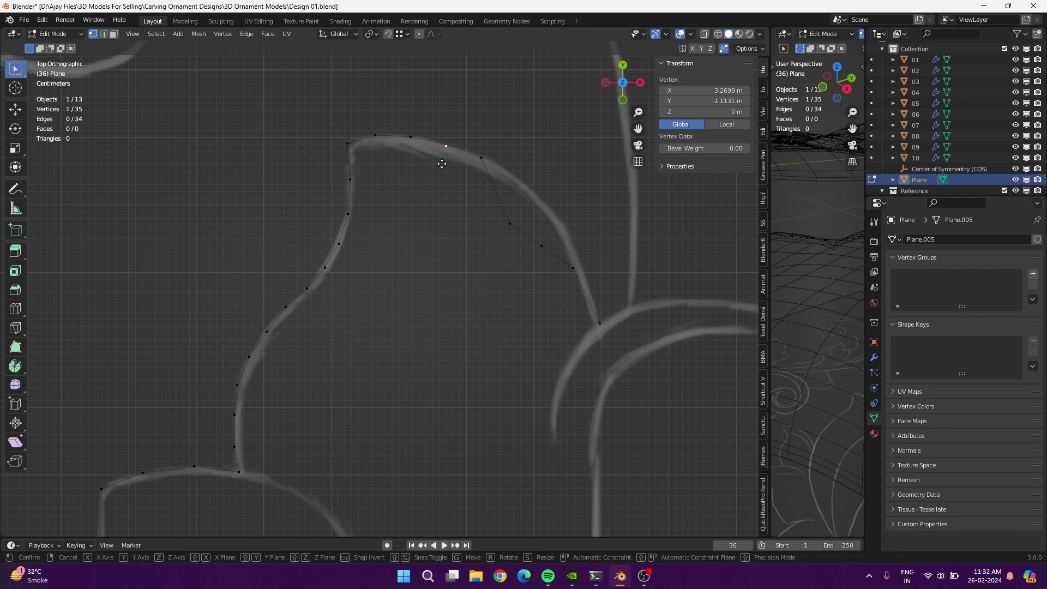
drag(479, 202, 483, 157)
drag(510, 224, 514, 176)
drag(542, 247, 541, 200)
drag(573, 269, 562, 226)
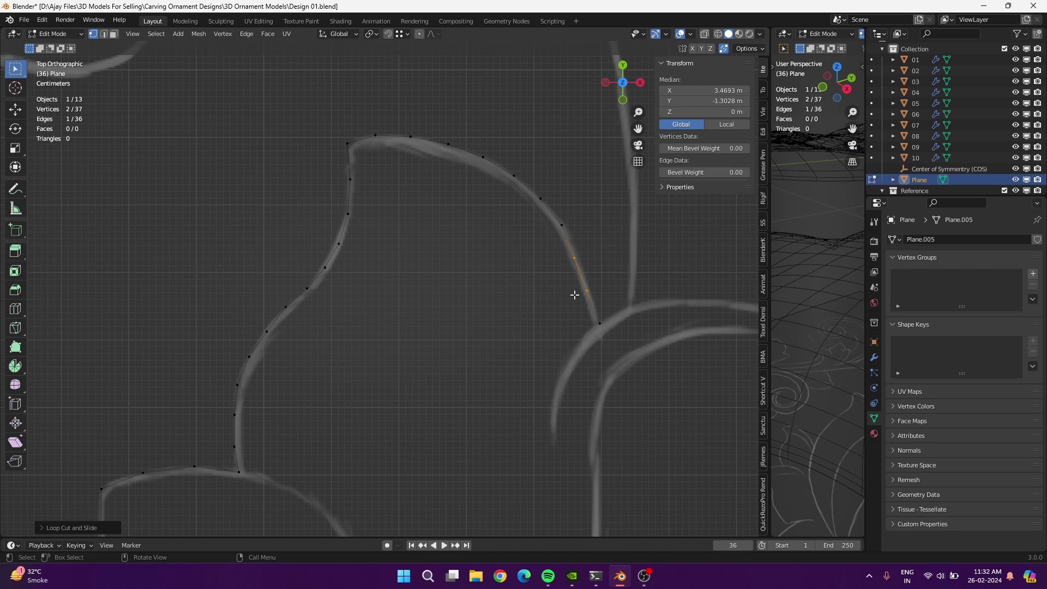
Extrude four vertices along the lobe's arc and pull the last toward the scroll's lower left
key(e)
click(325, 294)
key(e)
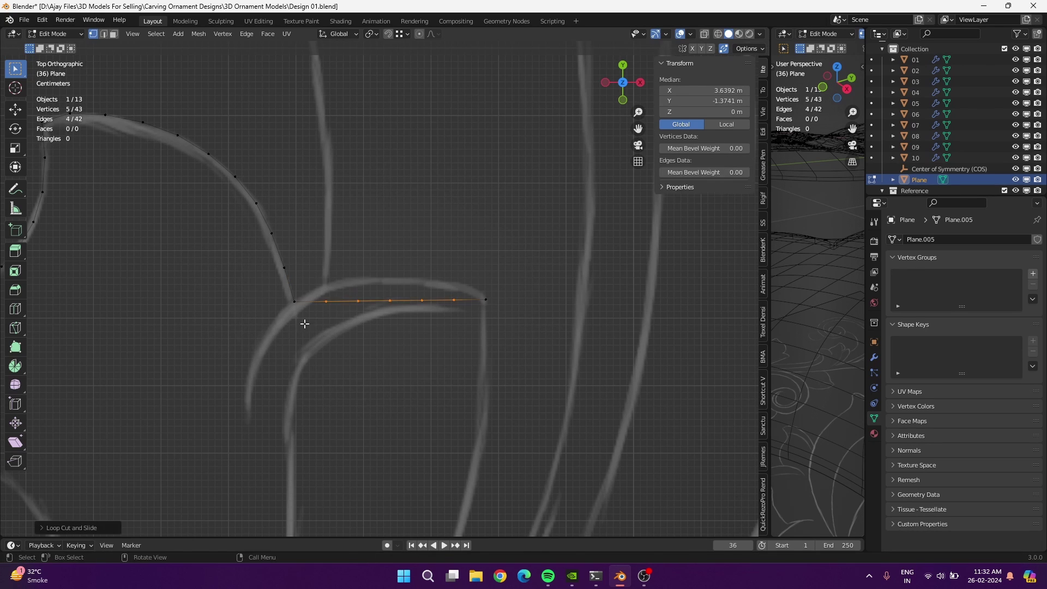
click(354, 281)
key(e)
click(451, 286)
key(e)
click(492, 307)
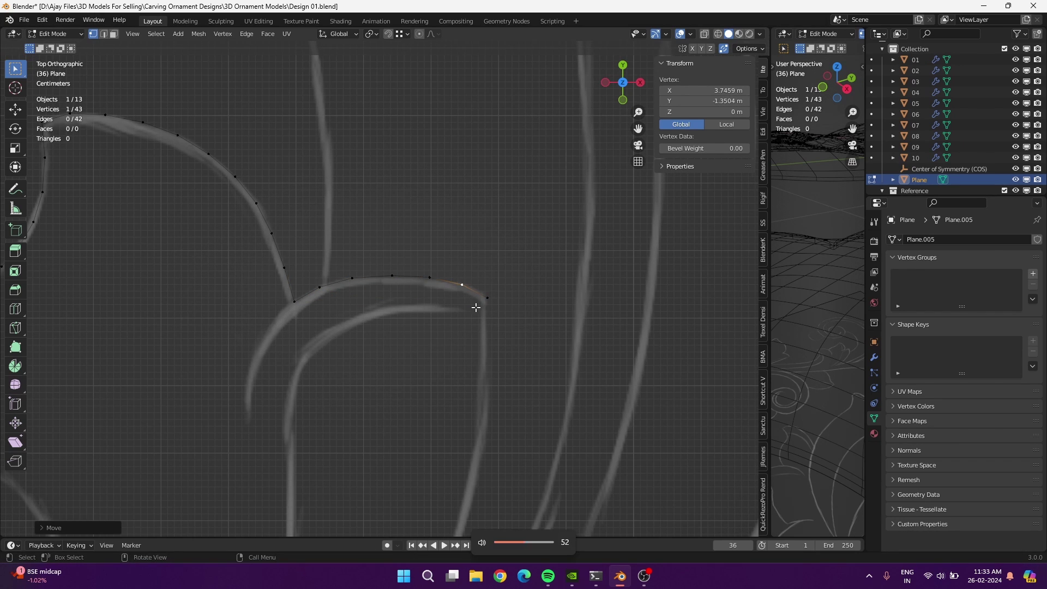
scroll(475, 328, down, 5)
shift+middle_drag(458, 379, 528, 266)
Extrude vertices along the scroll's lower curve and move one lower and further left
key(e)
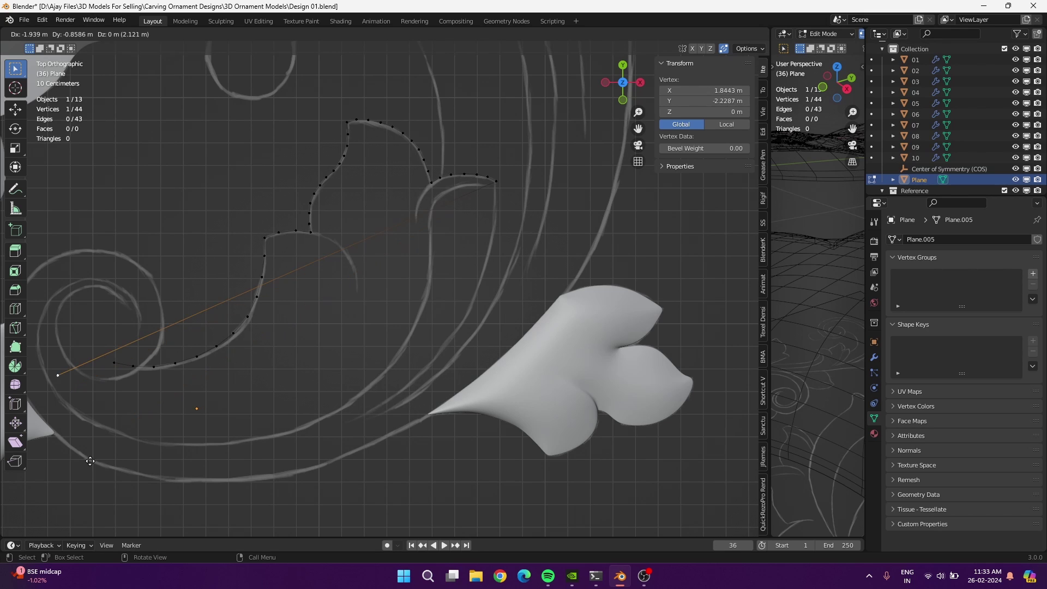
click(90, 461)
key(e)
click(480, 221)
key(e)
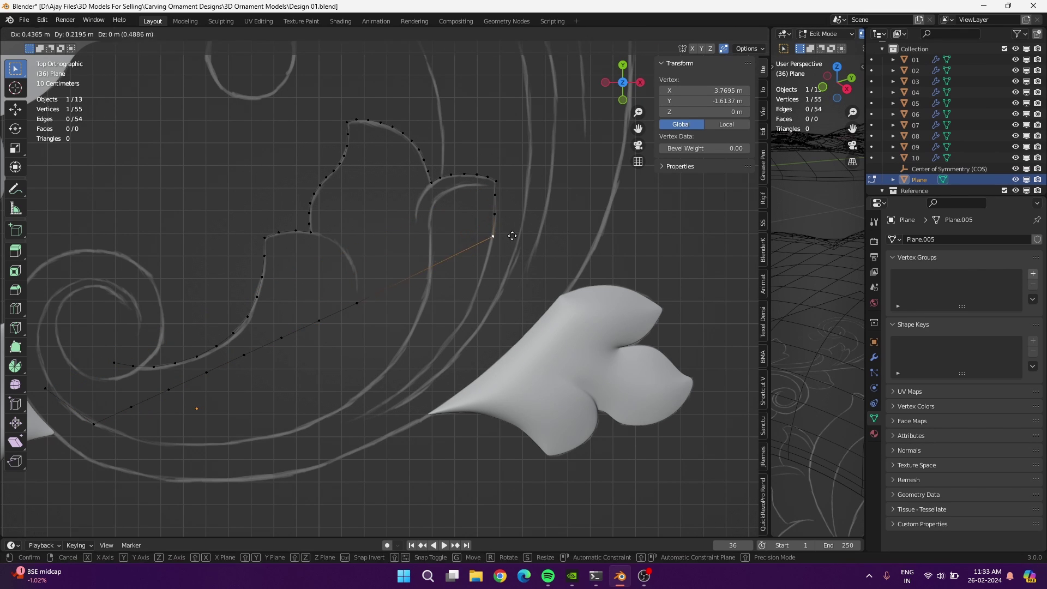
click(377, 422)
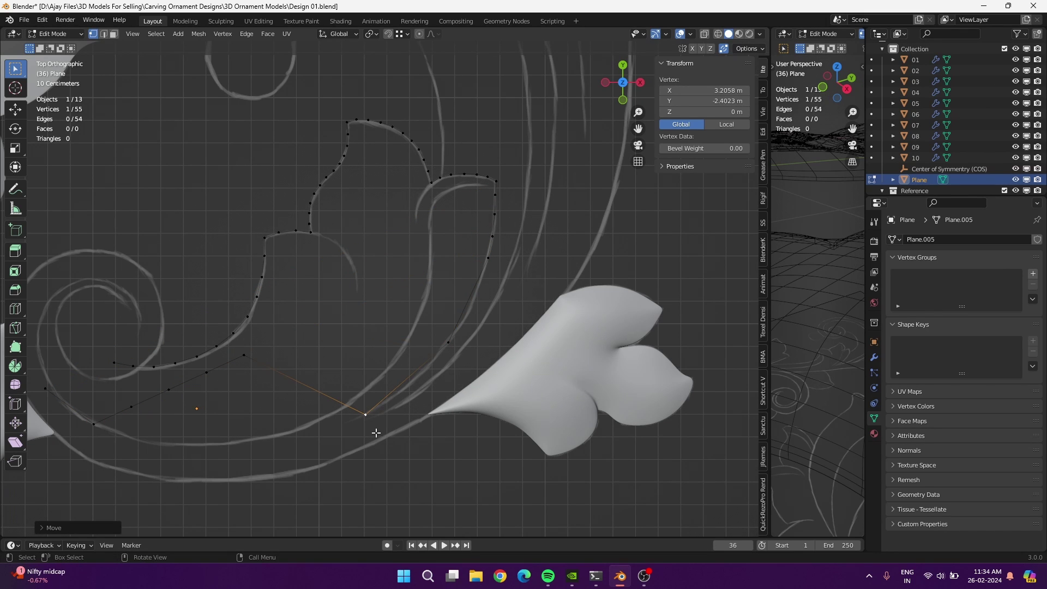
key(g)
click(210, 468)
shift+middle_drag(211, 468, 452, 372)
click(336, 390)
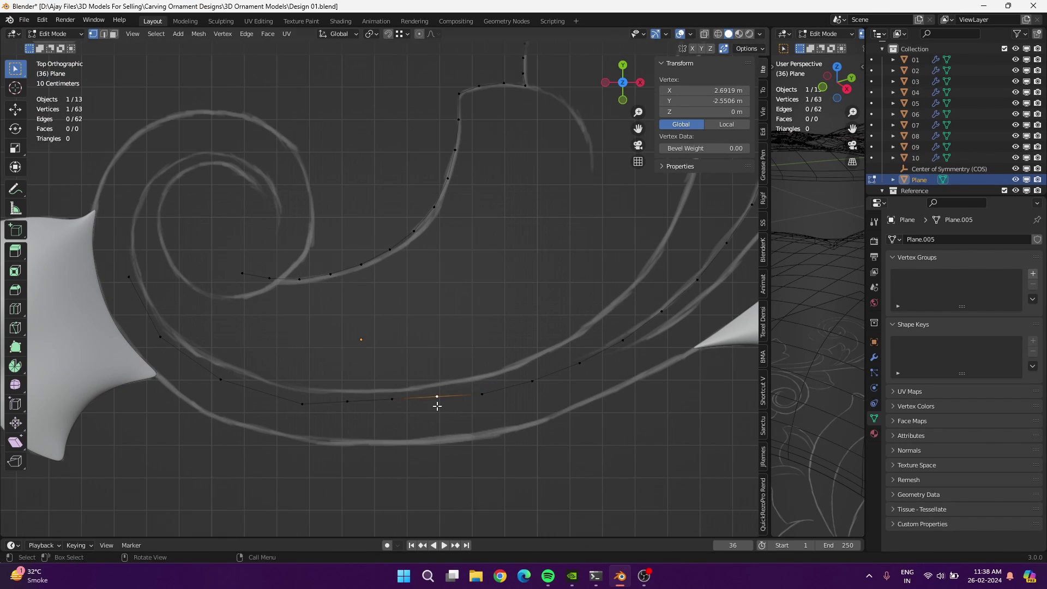
Extend the chain along the lower curve and add vertices around the spiral curl
key(e)
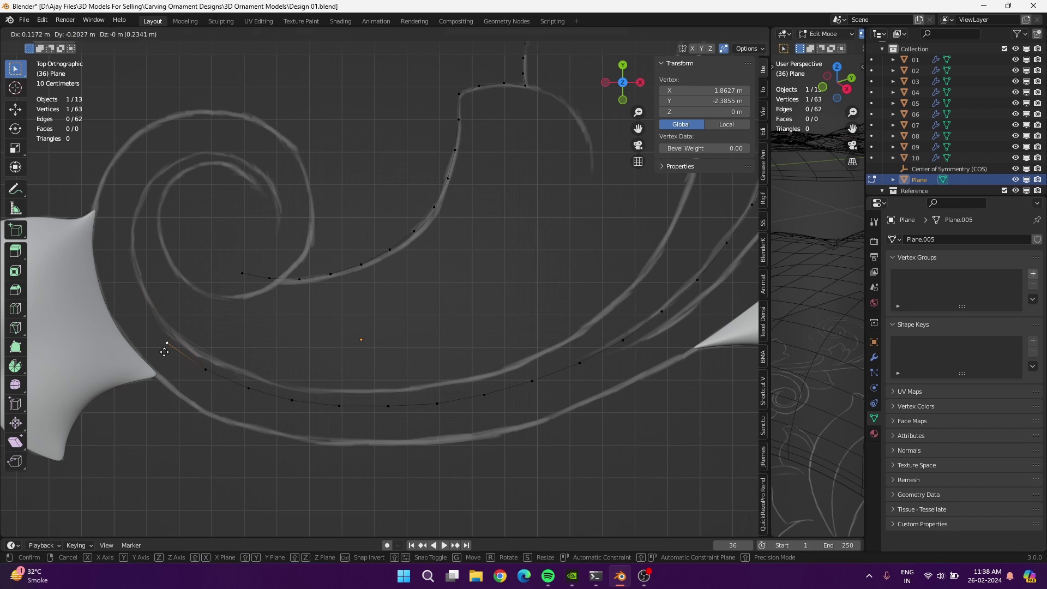
click(164, 352)
right_click(164, 306)
click(163, 306)
key(g)
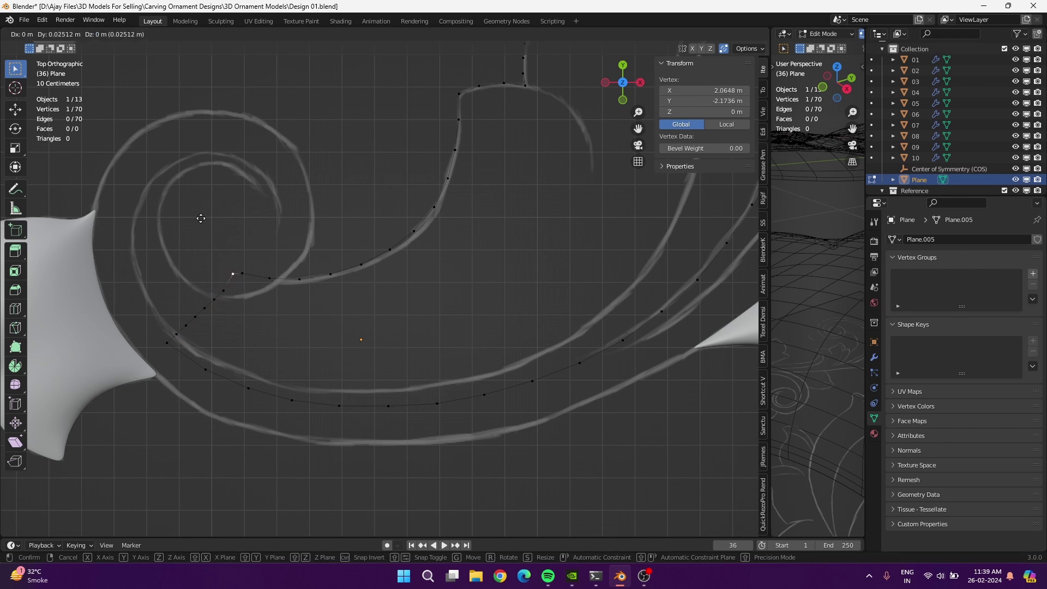
click(151, 166)
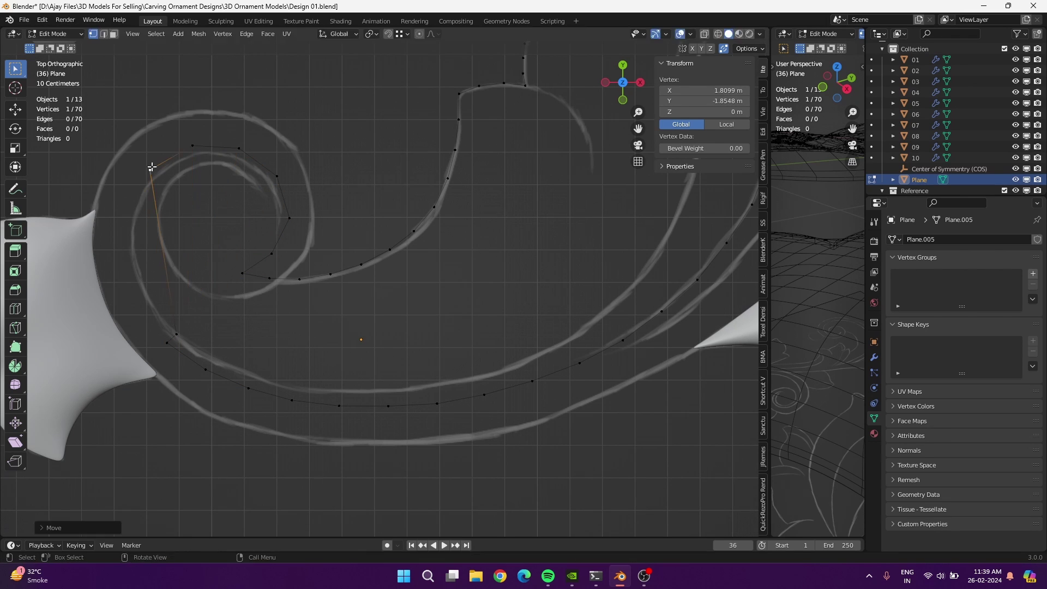
ctrl+right_click(144, 307)
ctrl+right_click(128, 268)
ctrl+right_click(125, 226)
click(289, 219)
Move vertices at the scroll's lower edge onto the lower curve
key(g)
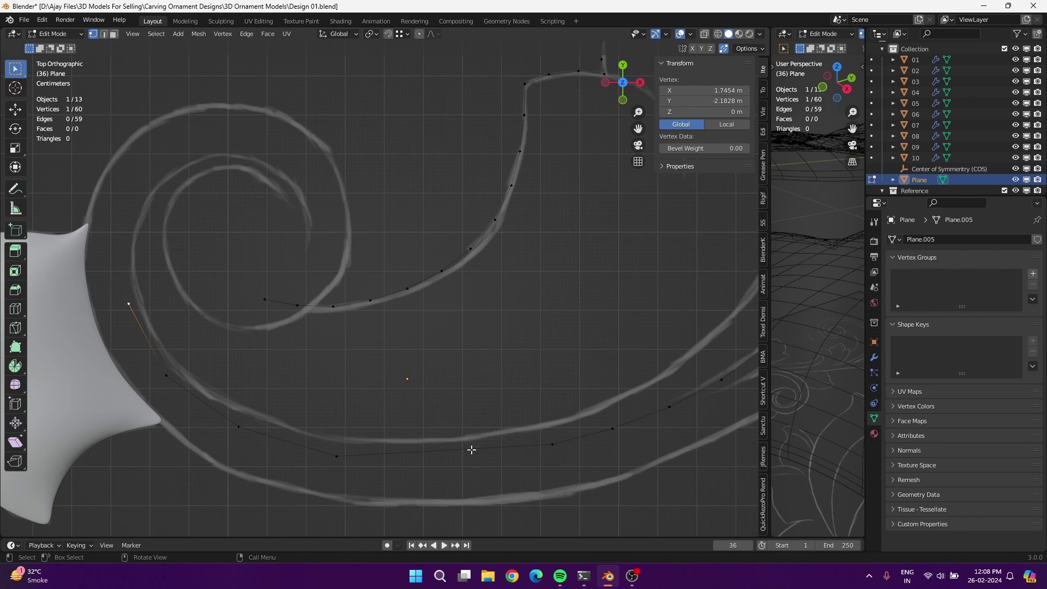
click(466, 470)
click(170, 380)
key(g)
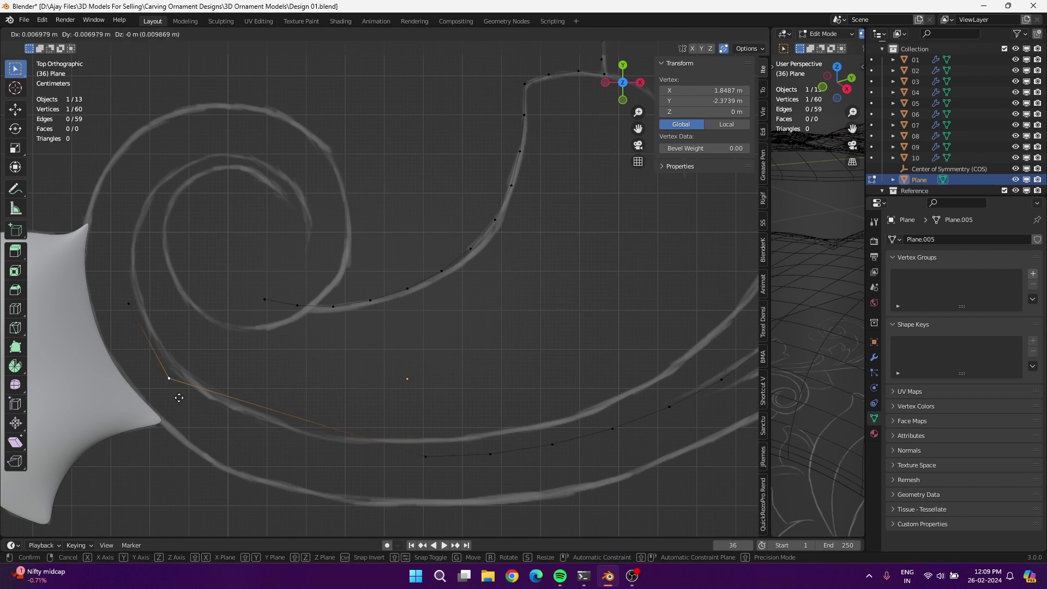
click(291, 460)
key(e)
click(203, 425)
Extrude the final vertices along the inner spiral to complete the outline
click(161, 299)
key(e)
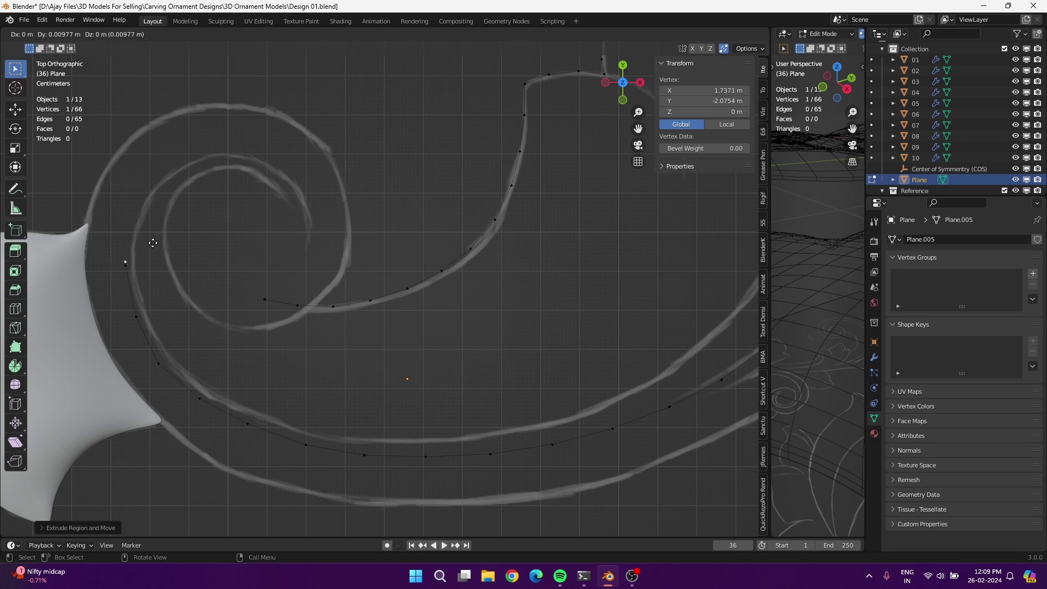
click(158, 226)
key(e)
click(238, 136)
key(e)
click(329, 263)
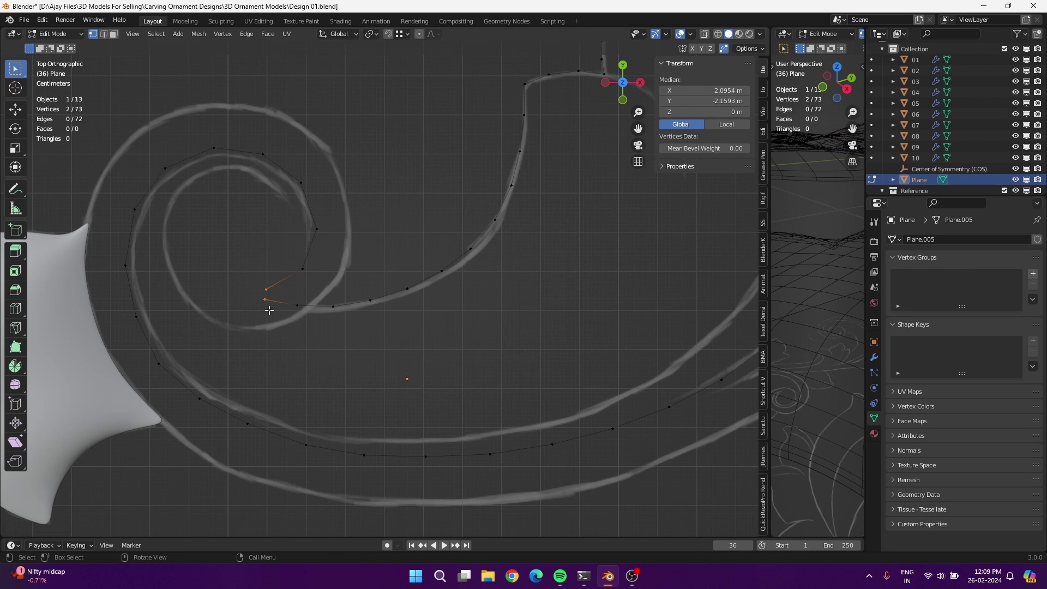
scroll(276, 342, down, 2)
Select all outline vertices and fill the closed outline with a single face
key(a)
key(f)
scroll(306, 383, up, 1)
shift+middle_drag(306, 384, 265, 393)
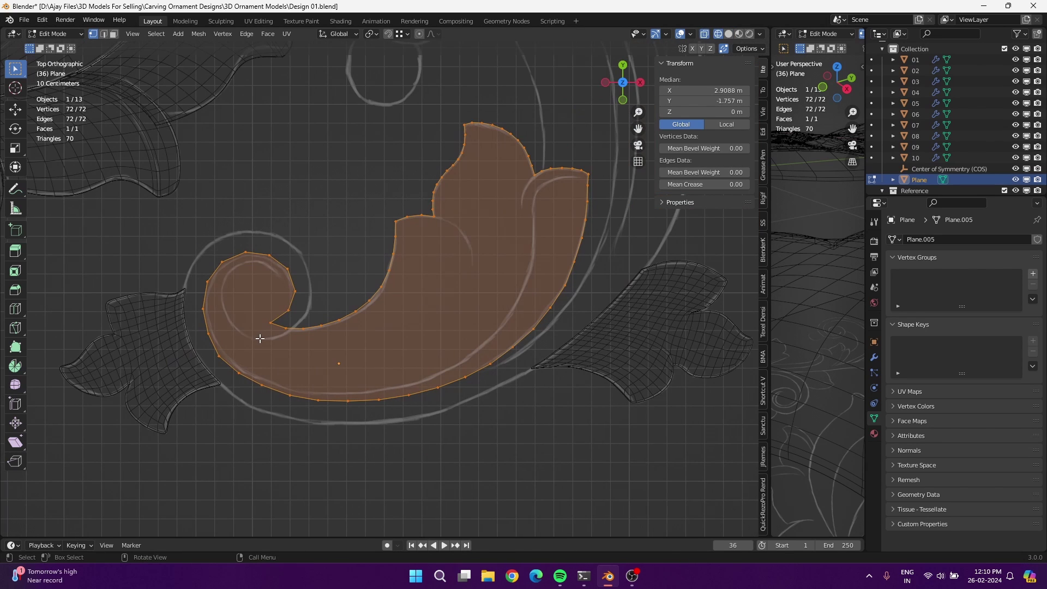
Knife-cut the face along the reference's inner scroll curve
key(k)
scroll(552, 178, up, 3)
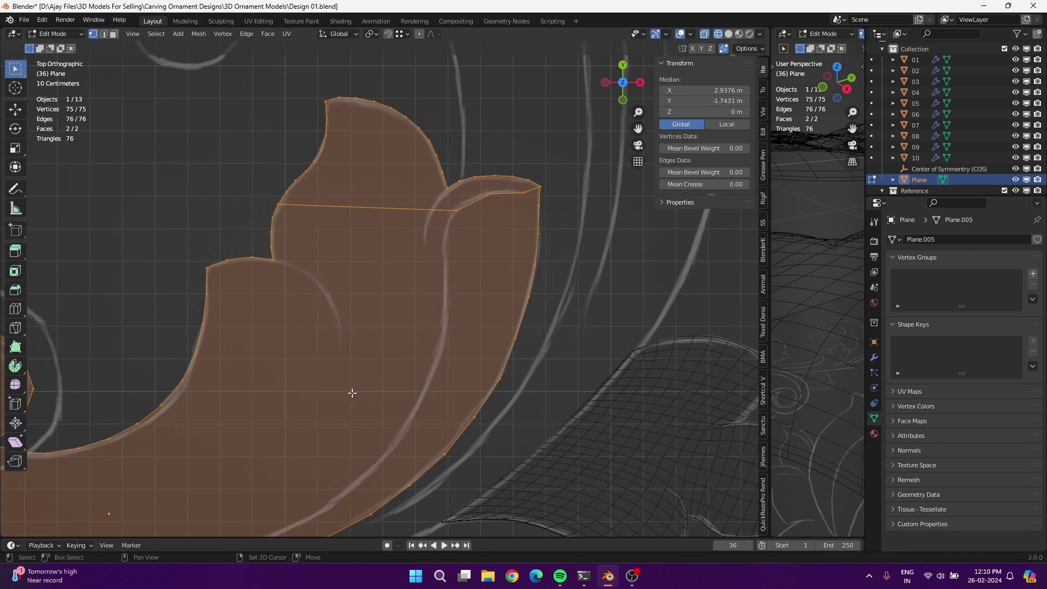
scroll(498, 247, up, 3)
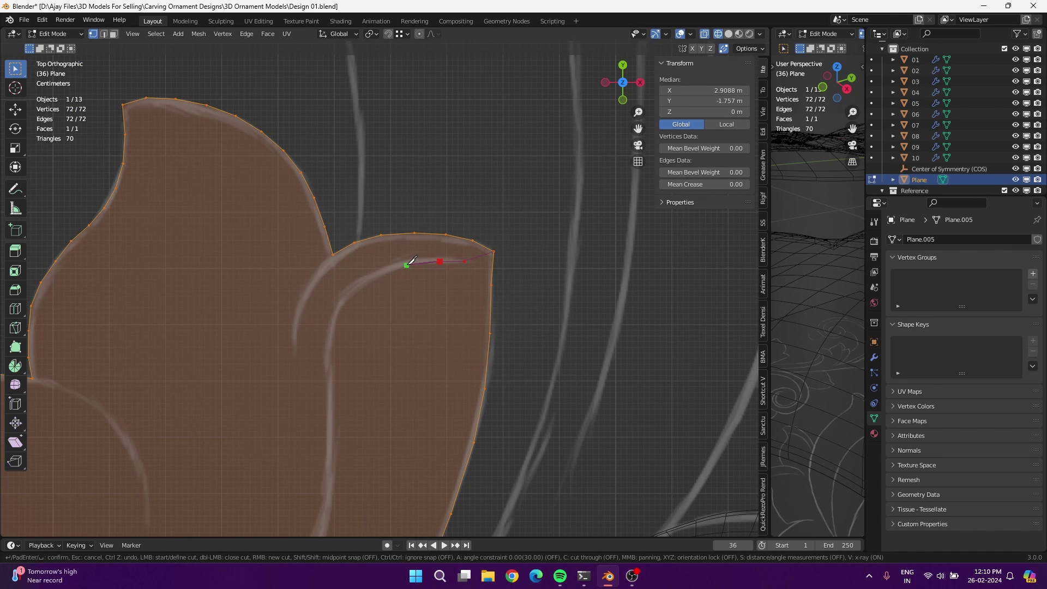
shift+middle_drag(378, 419, 435, 356)
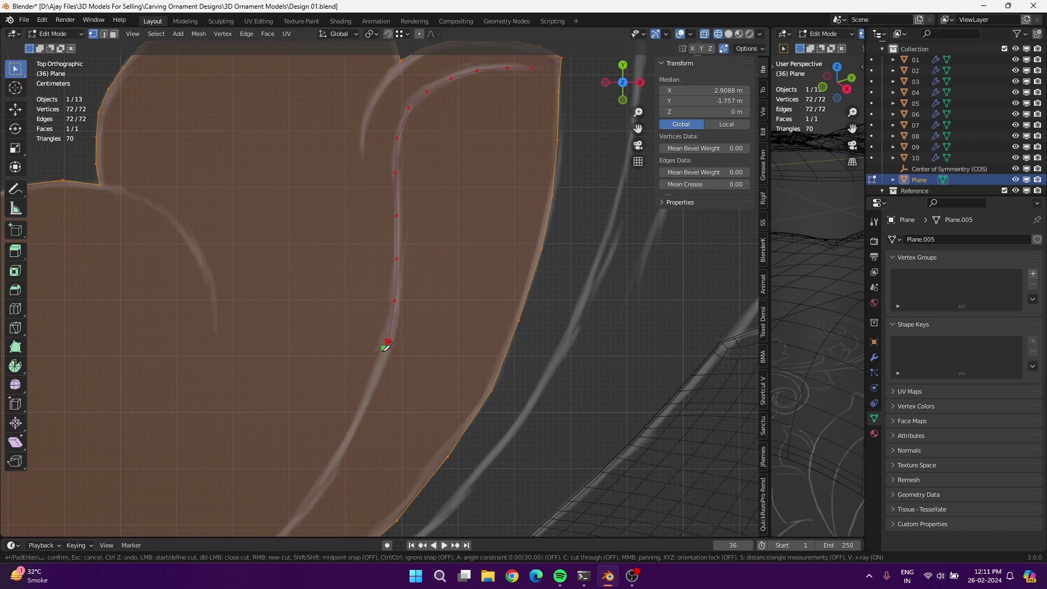
shift+middle_drag(531, 269, 414, 328)
click(397, 349)
click(254, 445)
shift+middle_drag(192, 472, 439, 373)
click(438, 374)
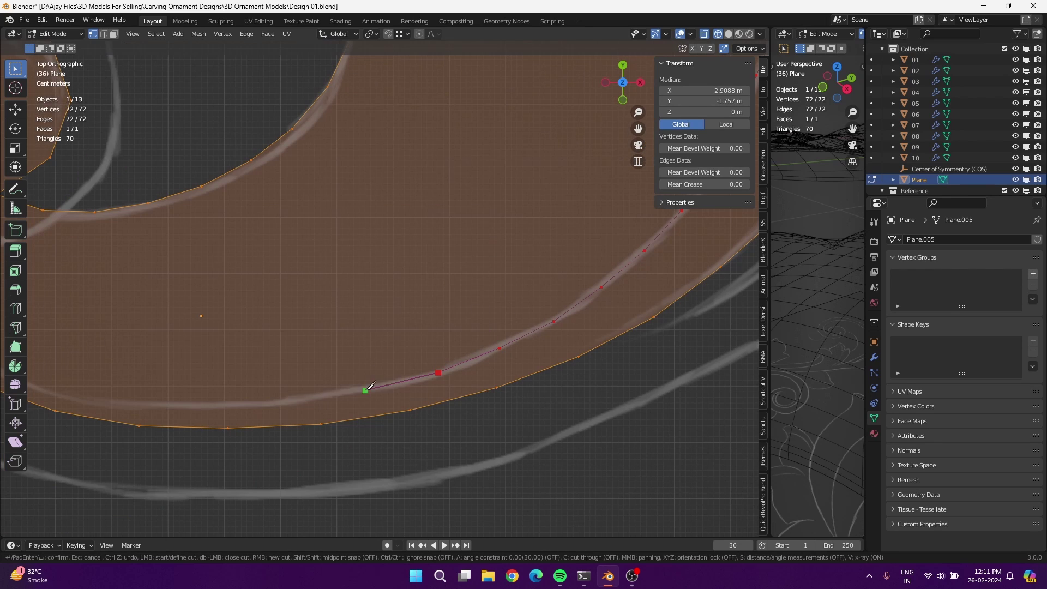
click(95, 402)
shift+middle_drag(95, 401, 408, 444)
click(348, 431)
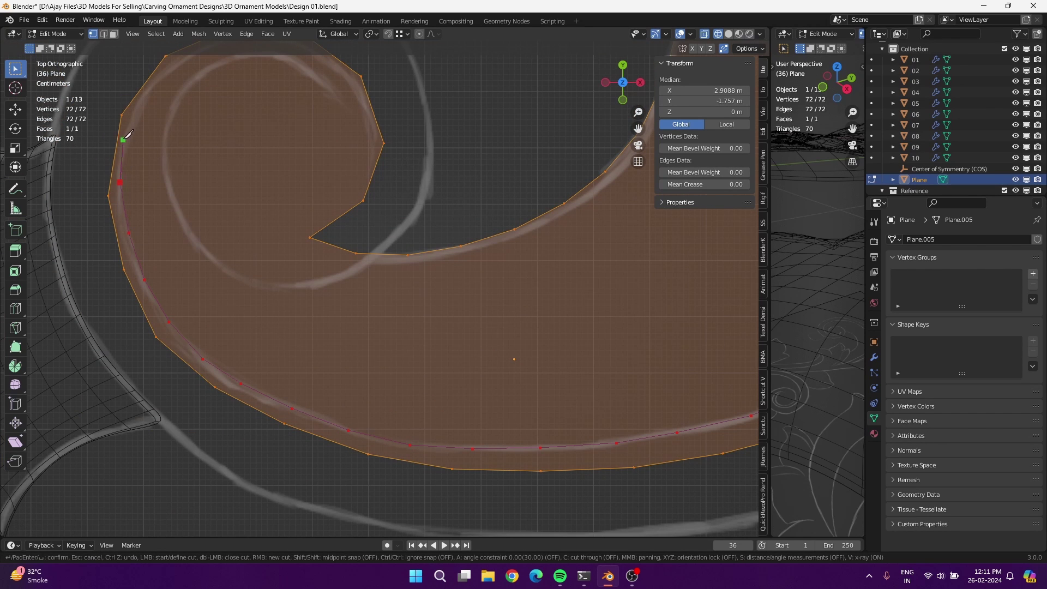
Carry the knife cut past the spiral across the leaf, confirm it, and begin another cut
shift+middle_drag(177, 61, 159, 181)
click(196, 162)
click(239, 155)
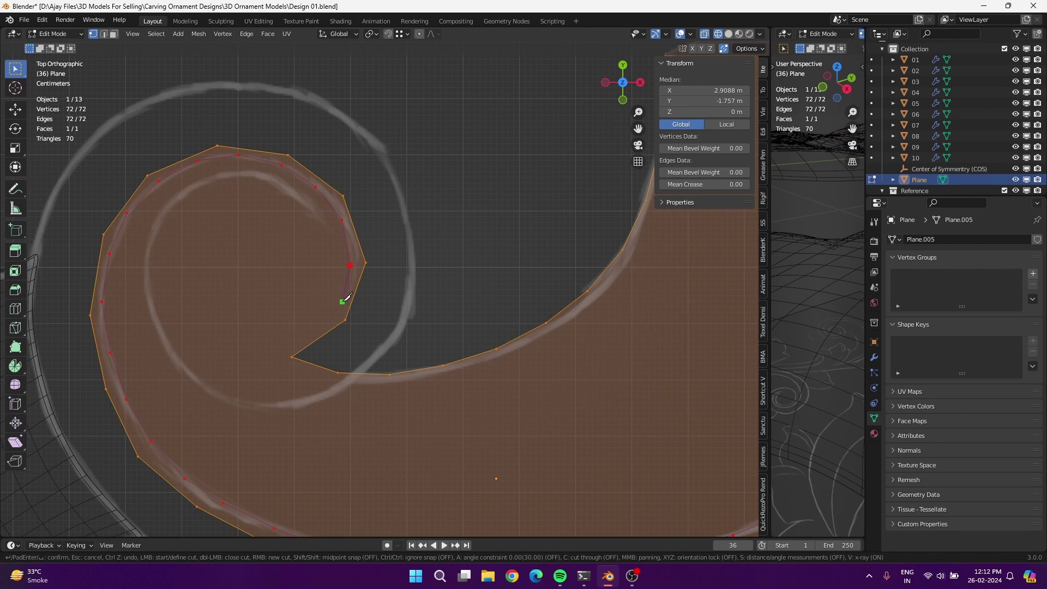
click(305, 348)
key(Return)
key(k)
click(532, 93)
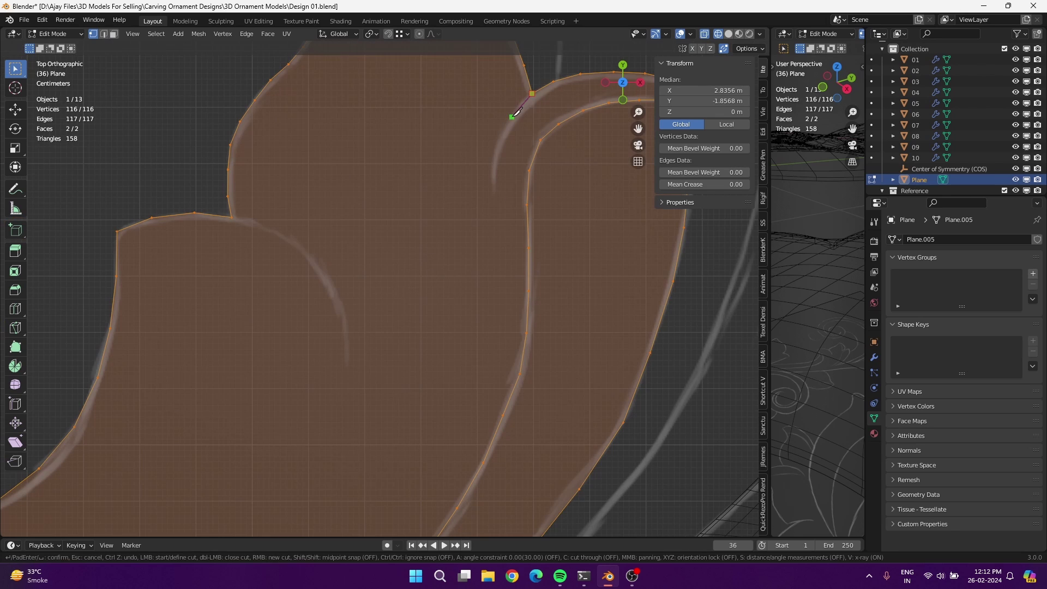
scroll(499, 192, down, 3)
scroll(393, 351, up, 4)
Finish the leaf cut and fill two faces between the curve's edges
key(Return)
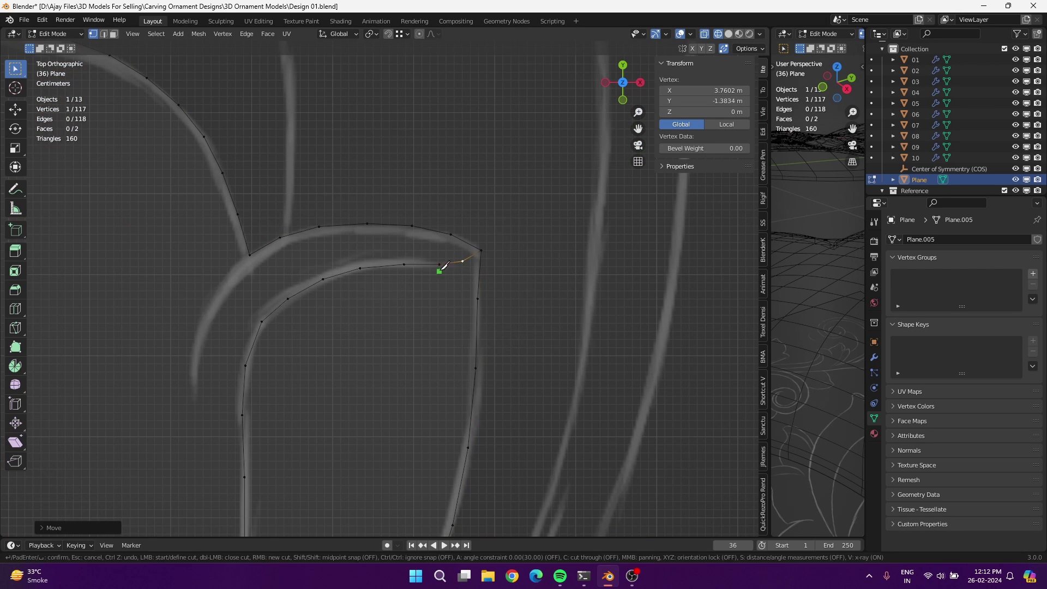
key(f)
key(f)
key(f)
key(f)
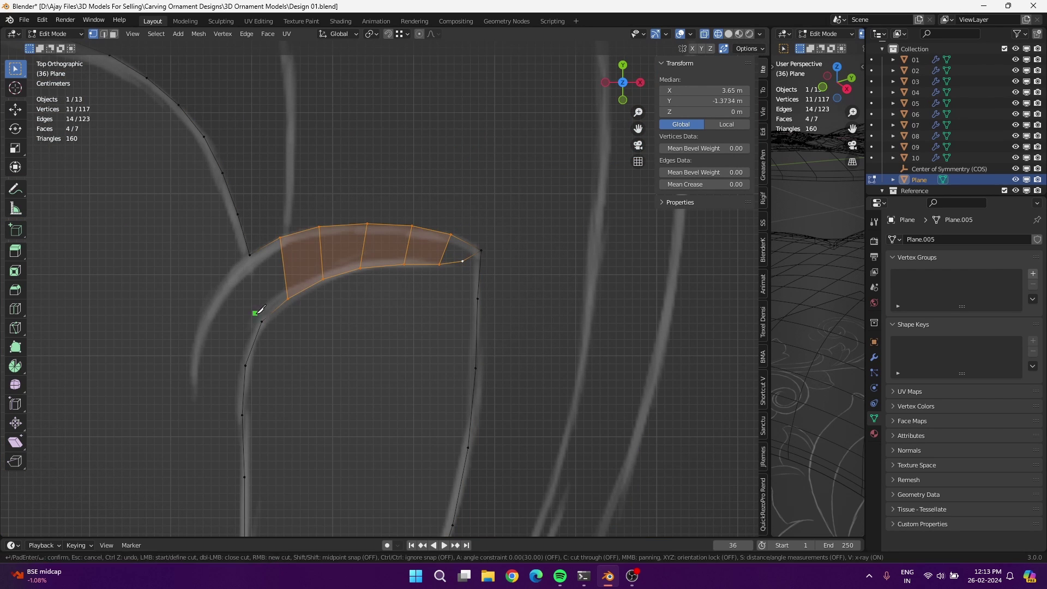
key(f)
Move the curl's right-end and inner-curve vertices onto the reference curve
click(439, 266)
key(g)
click(360, 268)
key(g)
click(330, 275)
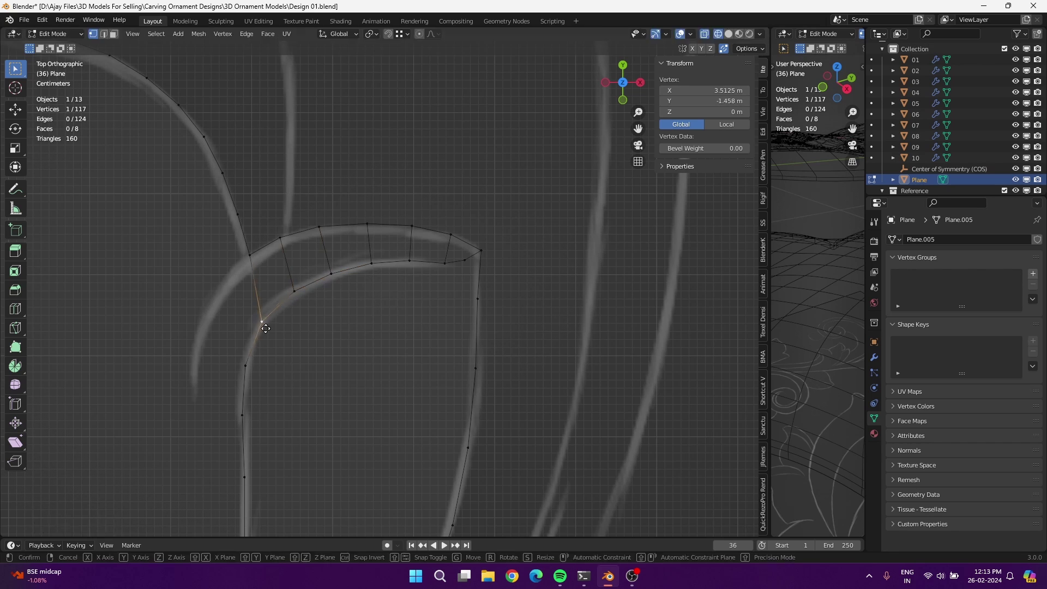
key(g)
click(342, 280)
key(g)
click(450, 274)
Knife-cut a new edge starting from the curl's tip vertex
click(409, 261)
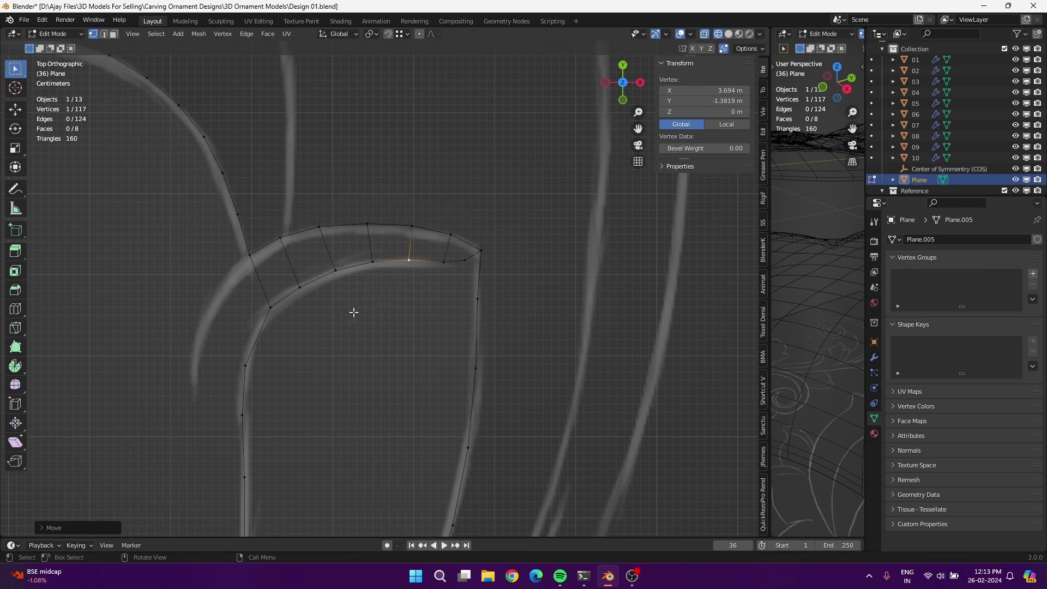
key(k)
scroll(473, 273, down, 5)
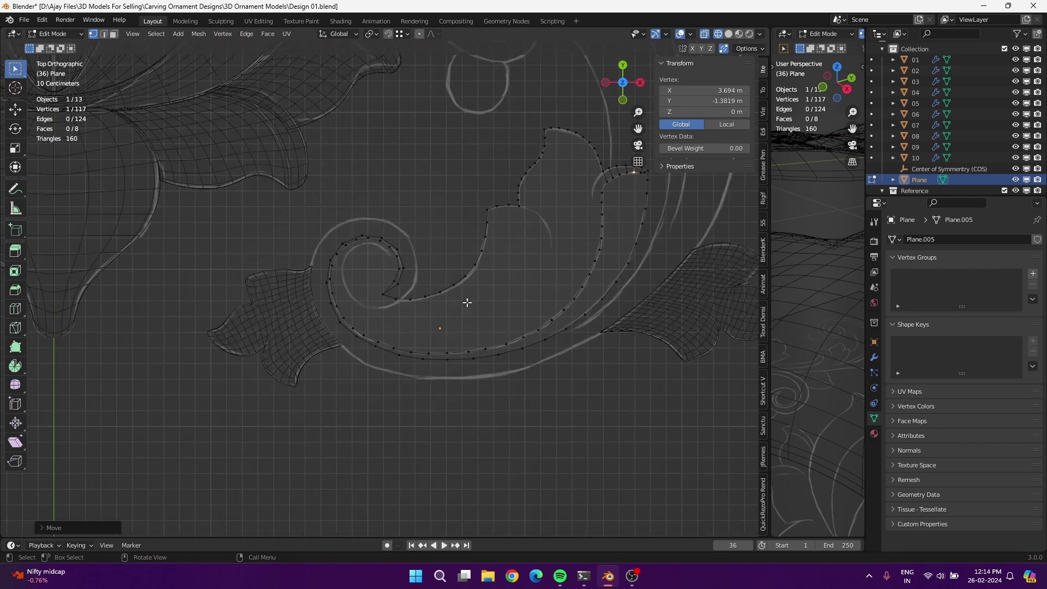
middle_drag(467, 299, 342, 353)
scroll(341, 353, up, 4)
key(Return)
Align an outer-edge vertex to the reference and knife-cut across the strip's end
right_click(426, 197)
click(411, 274)
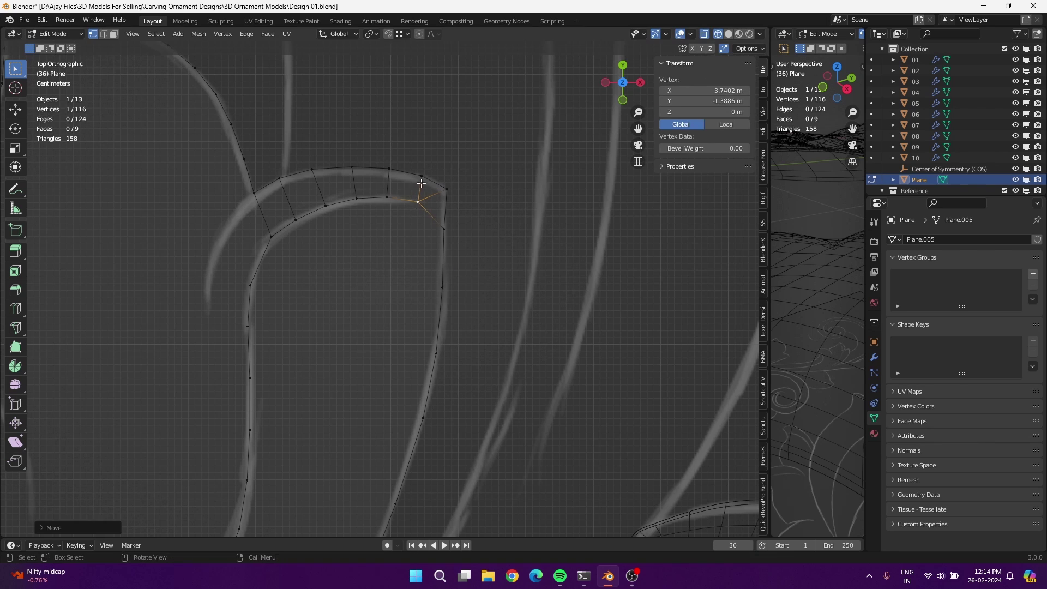
scroll(448, 207, up, 3)
key(g)
click(327, 162)
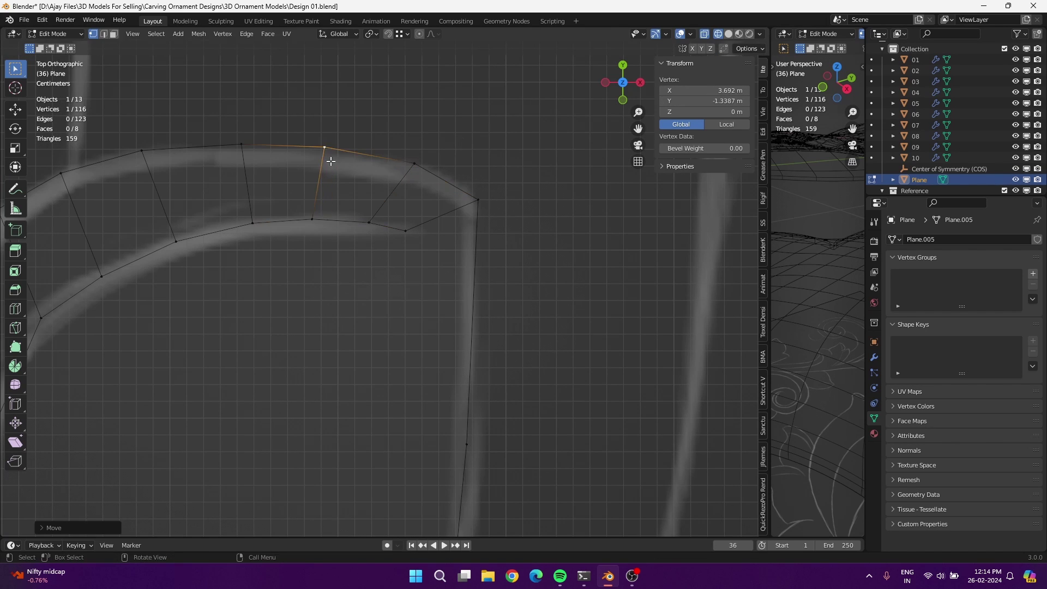
scroll(309, 325, down, 2)
click(439, 236)
key(k)
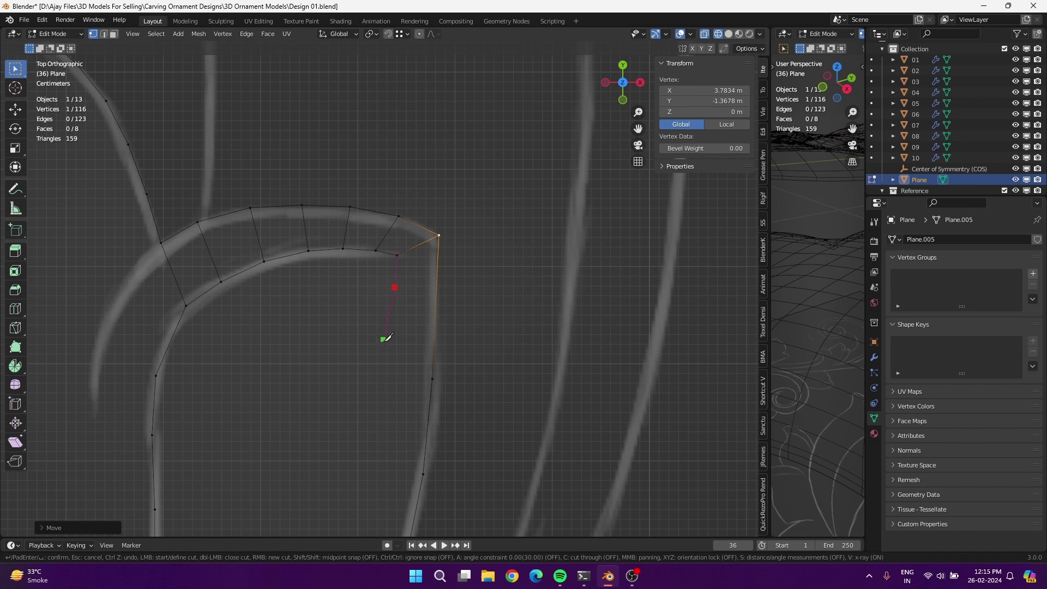
key(Return)
Loop-cut across the strip's end and fit the right-edge vertices to the reference line
scroll(435, 328, down, 3)
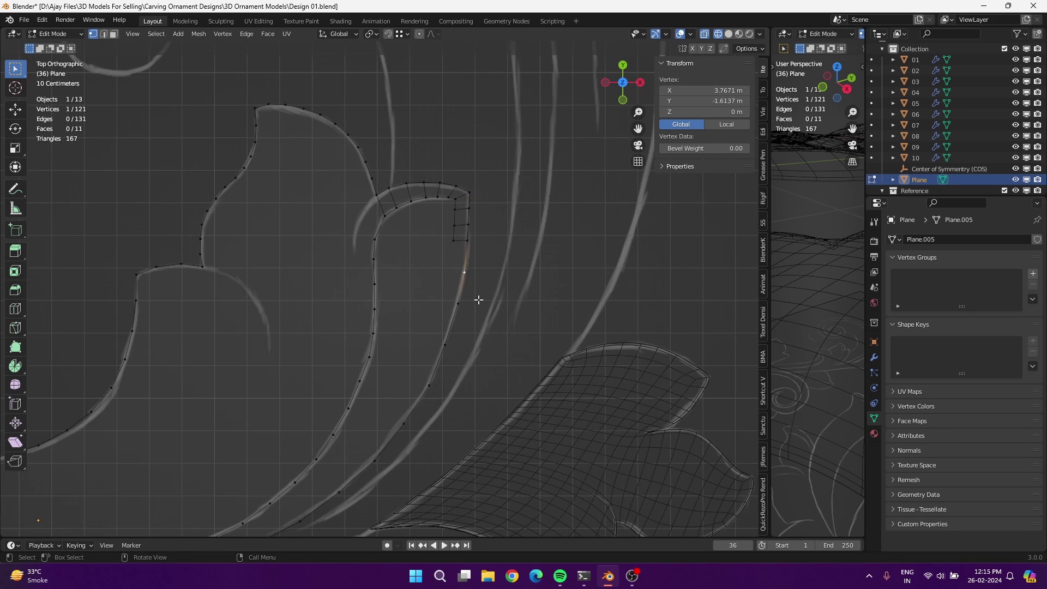
scroll(479, 300, up, 2)
click(434, 172)
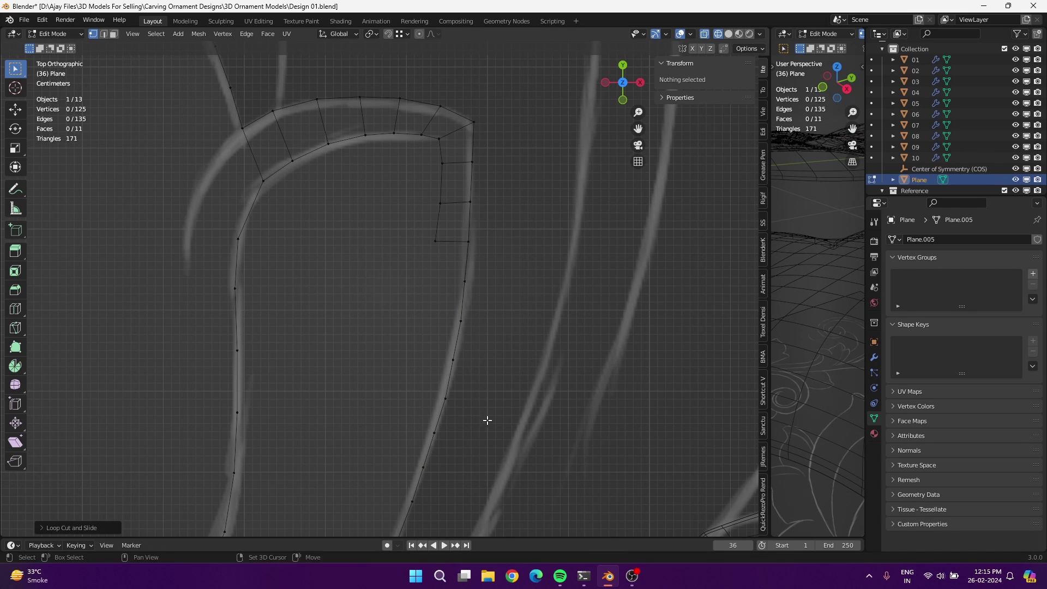
shift+middle_drag(488, 420, 505, 412)
drag(452, 425, 453, 425)
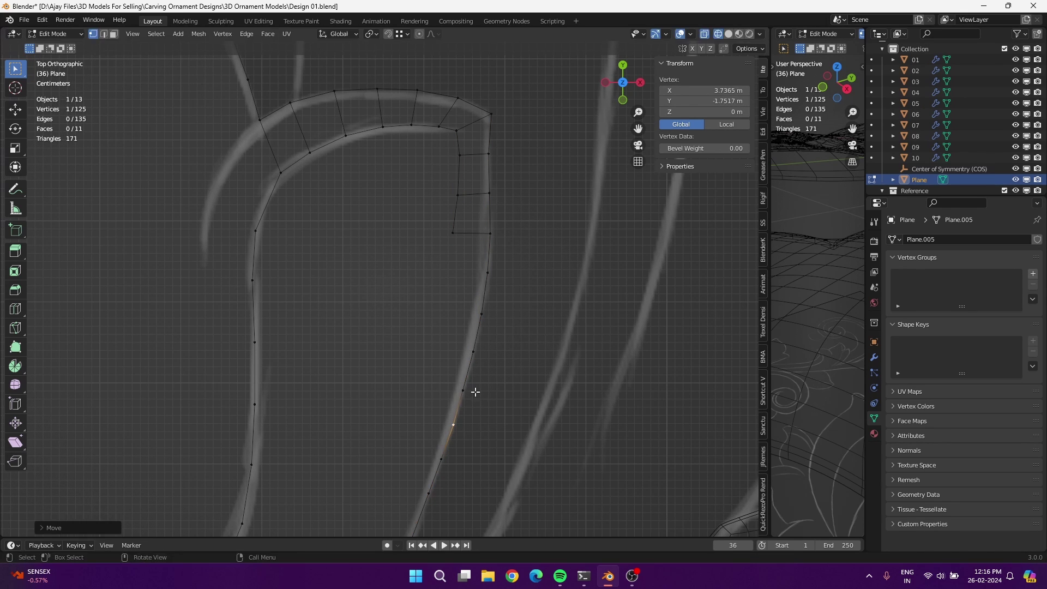
drag(494, 276, 497, 277)
drag(498, 235, 498, 235)
drag(418, 89, 420, 84)
Knife-cut from the curl's outer top down the stem's right side
click(292, 88)
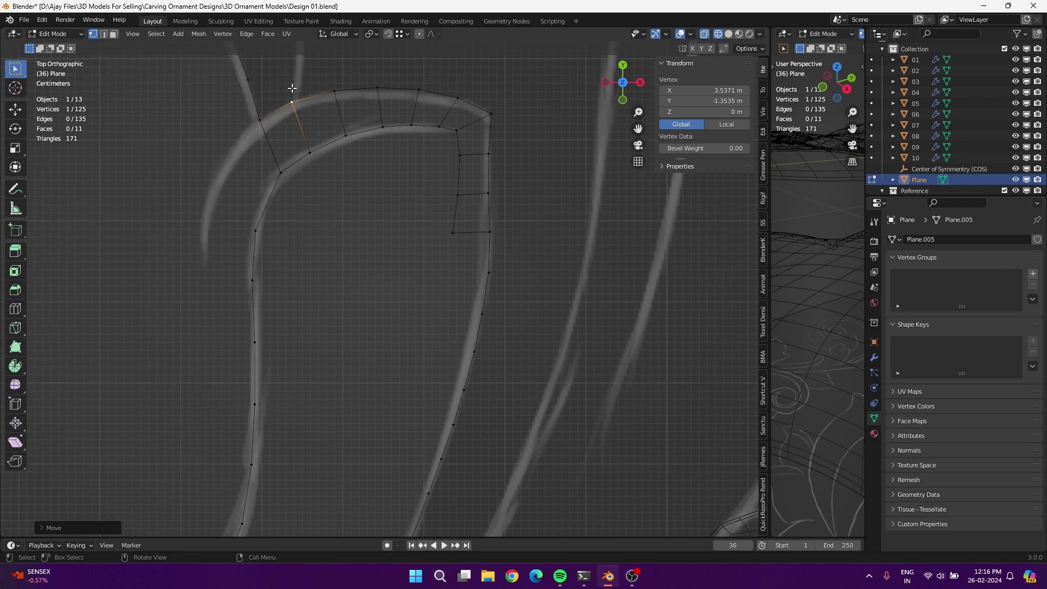
key(k)
click(489, 273)
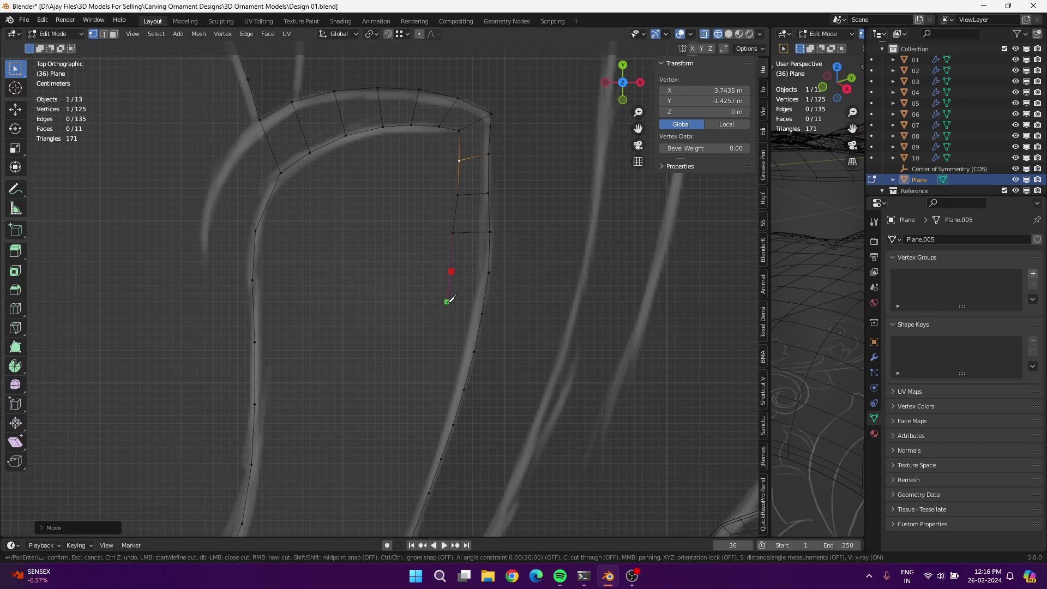
middle_drag(431, 491, 137, 442)
key(Return)
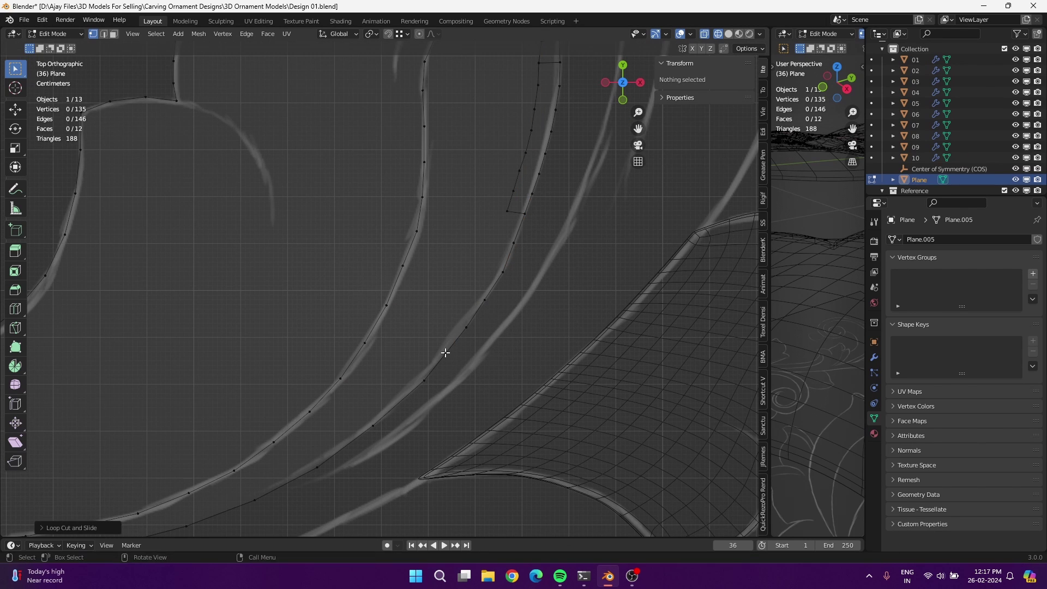
Move the lower strip edge onto the reference line
mouse_move(300, 482)
shift+middle_down()
mouse_move(343, 420)
mouse_move(434, 401)
shift+middle_up()
click(440, 416)
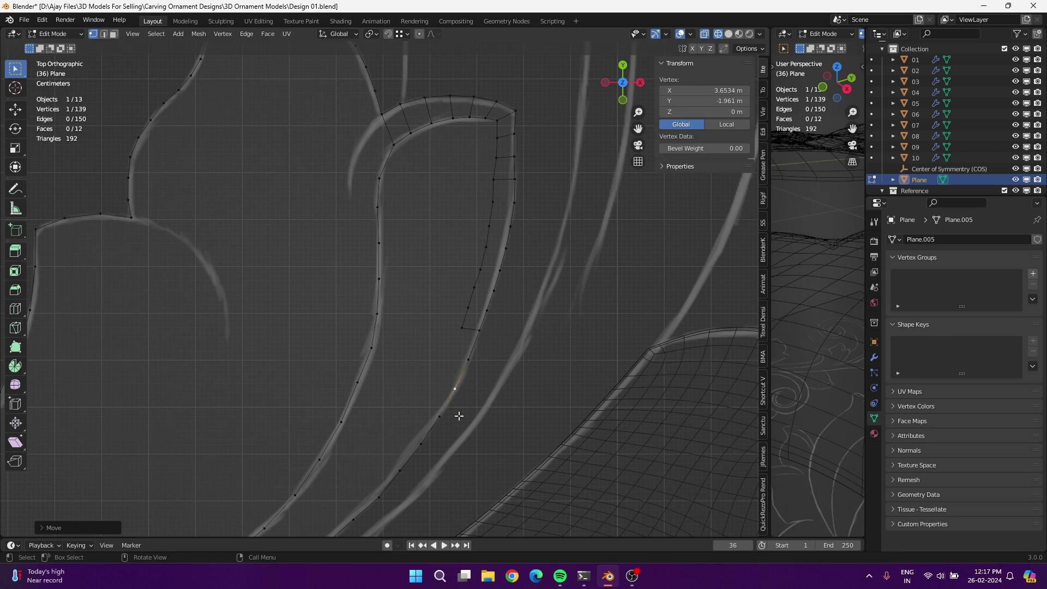
mouse_move(458, 416)
mouse_down()
mouse_move(432, 459)
mouse_move(421, 444)
mouse_up()
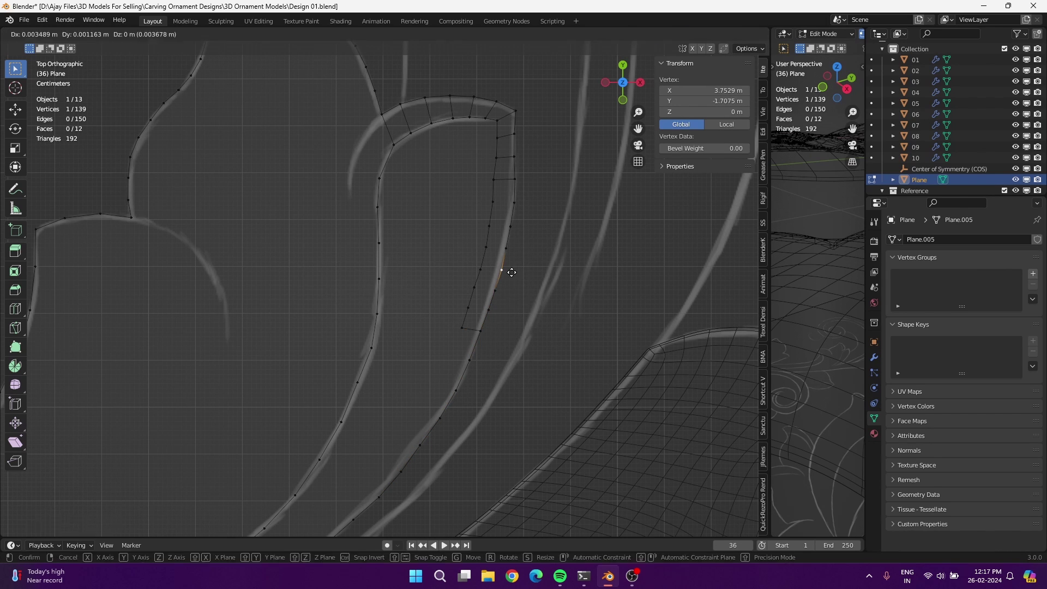
Knife-cut along the long sweeping stem outline
drag(515, 228, 516, 229)
key(k)
click(450, 353)
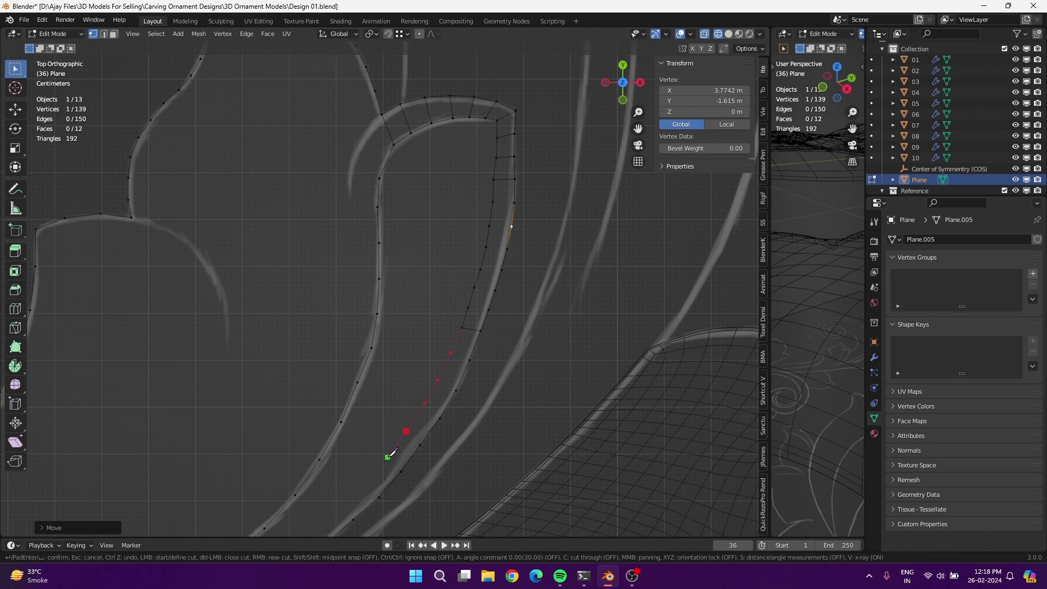
middle_drag(359, 515, 404, 338)
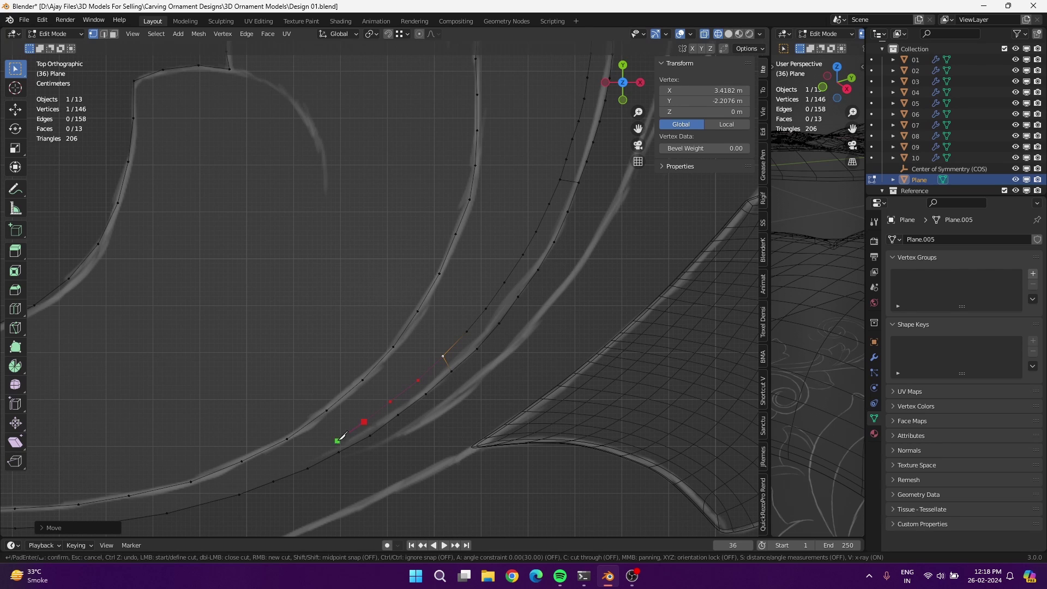
key(Return)
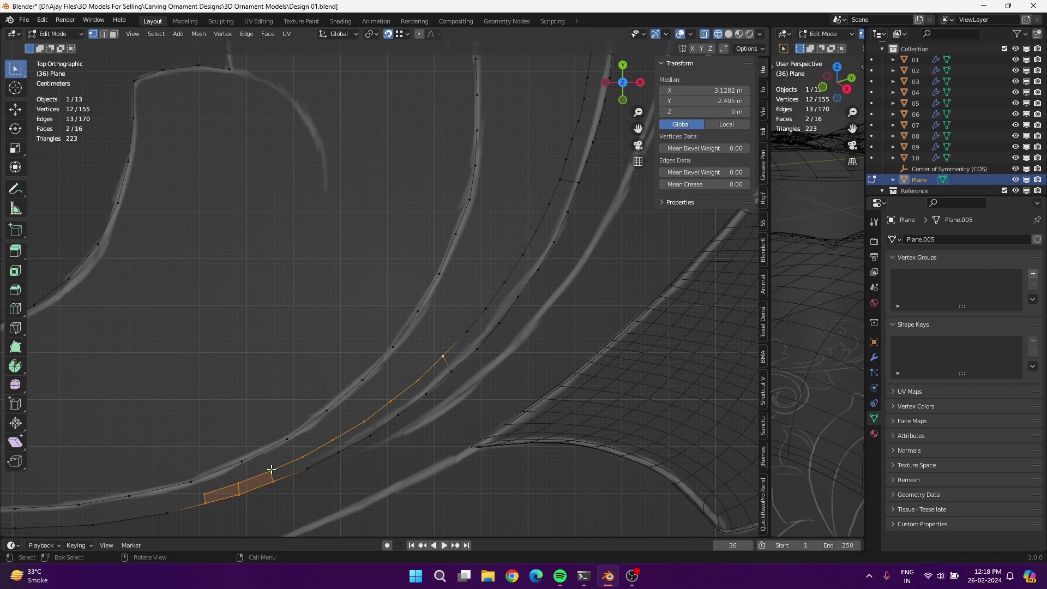
Fill successive quad faces up the stem strip
key(k)
key(Return)
key(k)
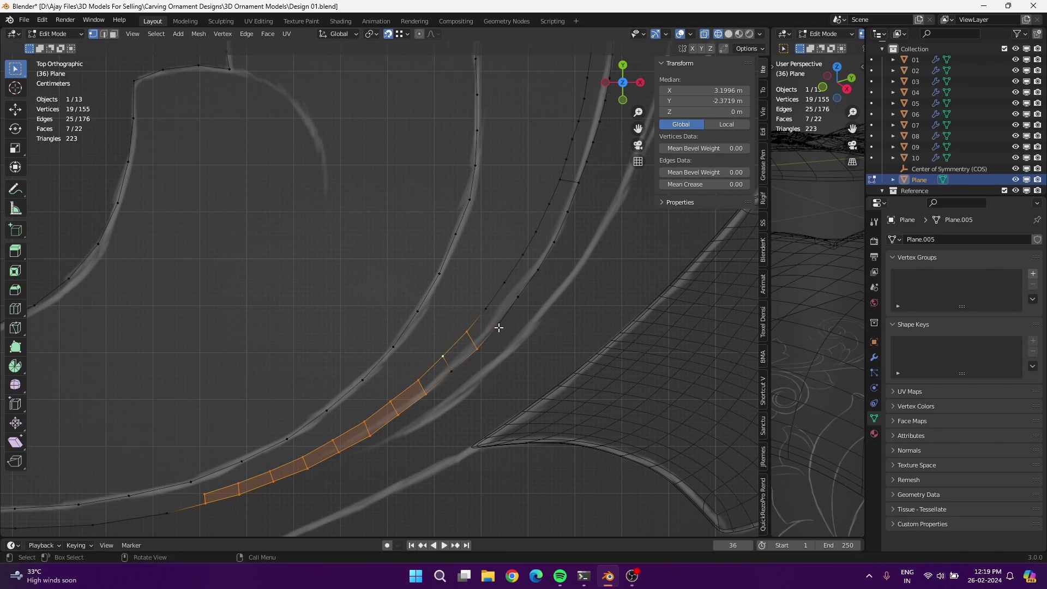
click(498, 328)
click(550, 249)
key(Return)
Undo the last three changes, then move the selected edge down the strip
shift+middle_drag(550, 249, 477, 312)
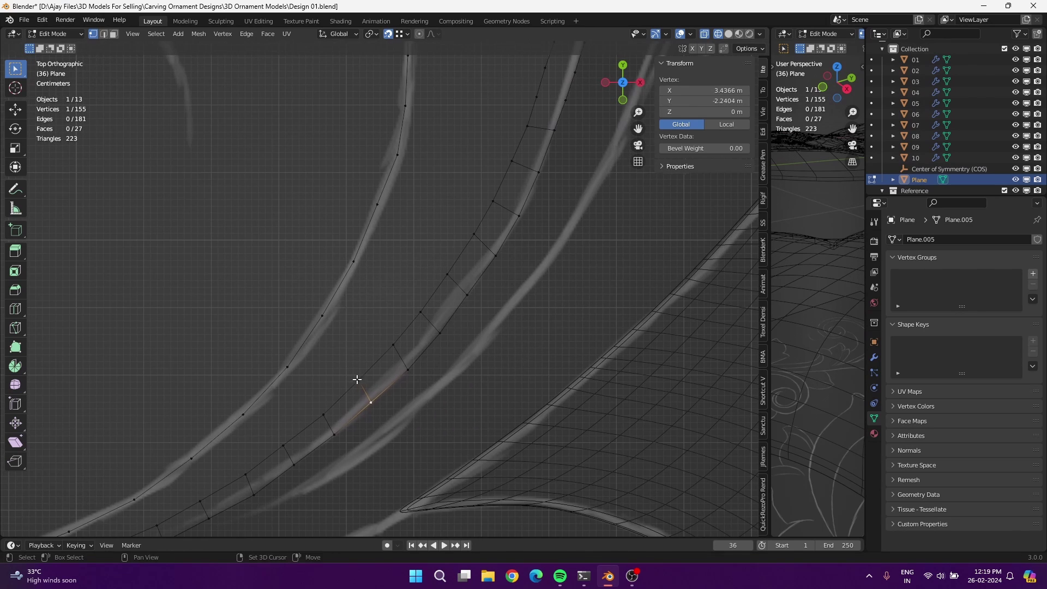
drag(469, 295, 470, 293)
key(ctrl+z)
key(ctrl+z)
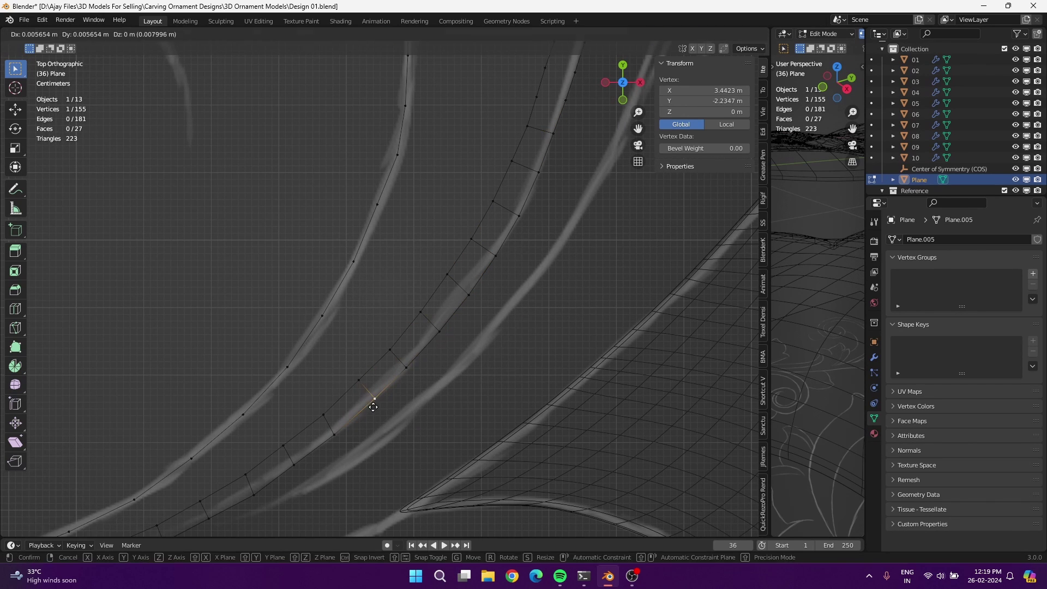
key(ctrl+z)
key(ctrl+z)
key(ctrl+z)
key(ctrl+z)
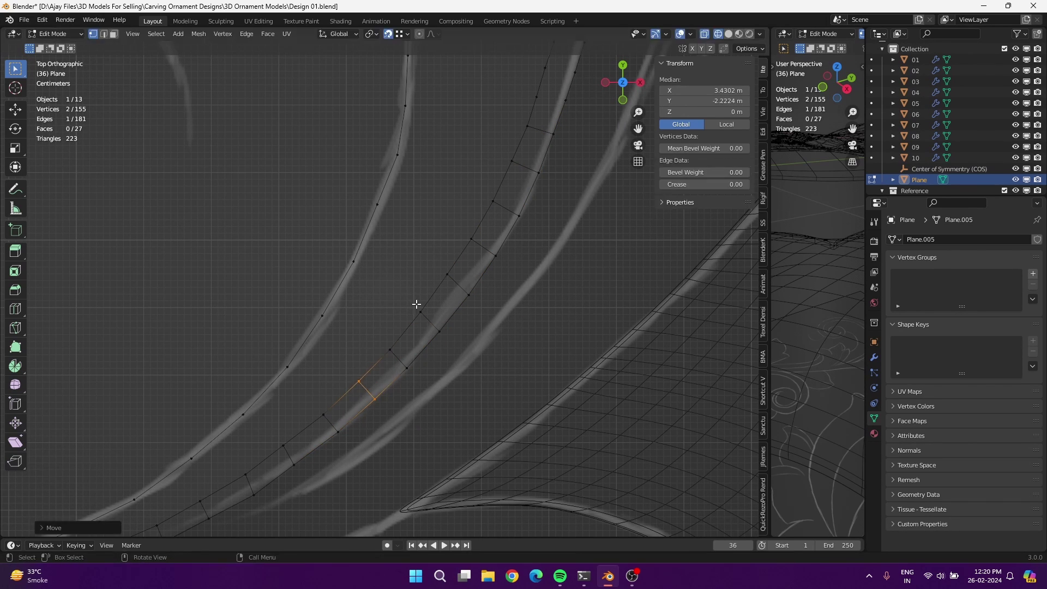
key(ctrl+z)
key(ctrl+z)
shift+middle_drag(423, 366, 428, 362)
Reposition the strip edge and a right-edge vertex in line with the reference
key(g)
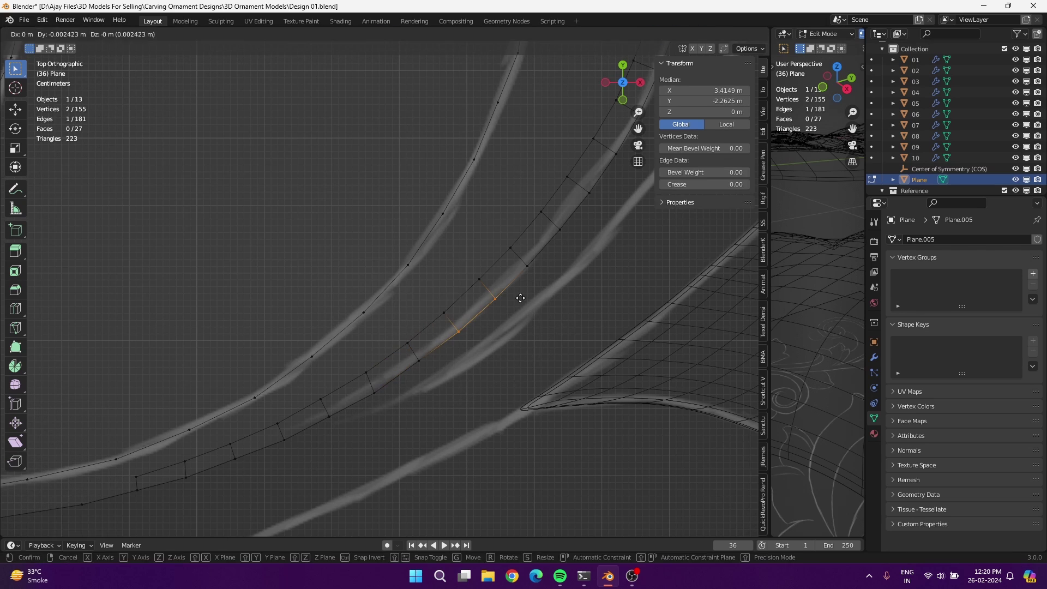
click(243, 470)
key(g)
click(182, 462)
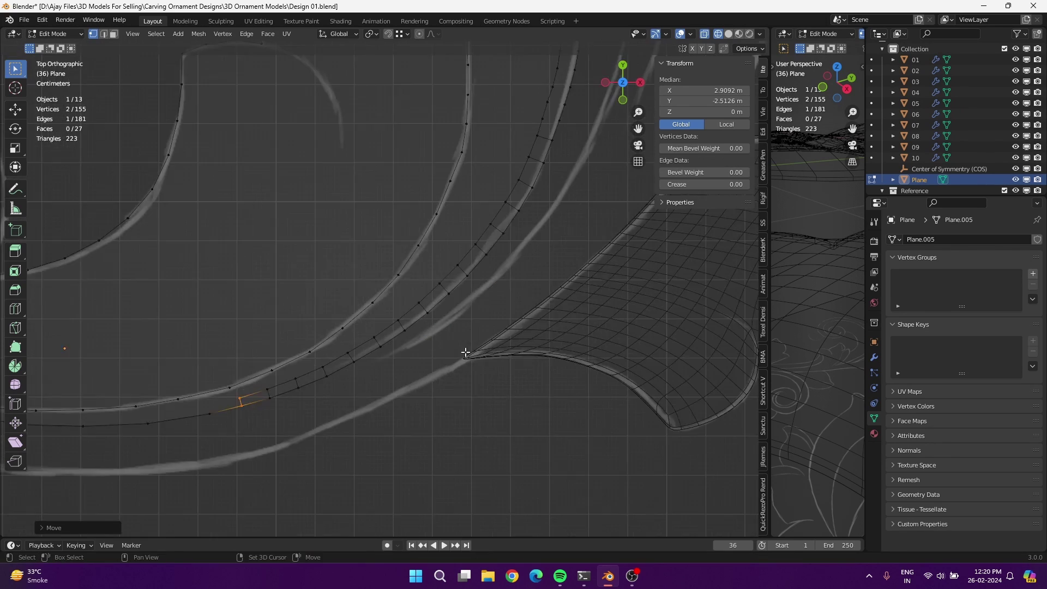
shift+middle_drag(467, 351, 407, 299)
key(g)
click(404, 364)
Make two knife cross cuts across the curved strip
key(k)
click(428, 284)
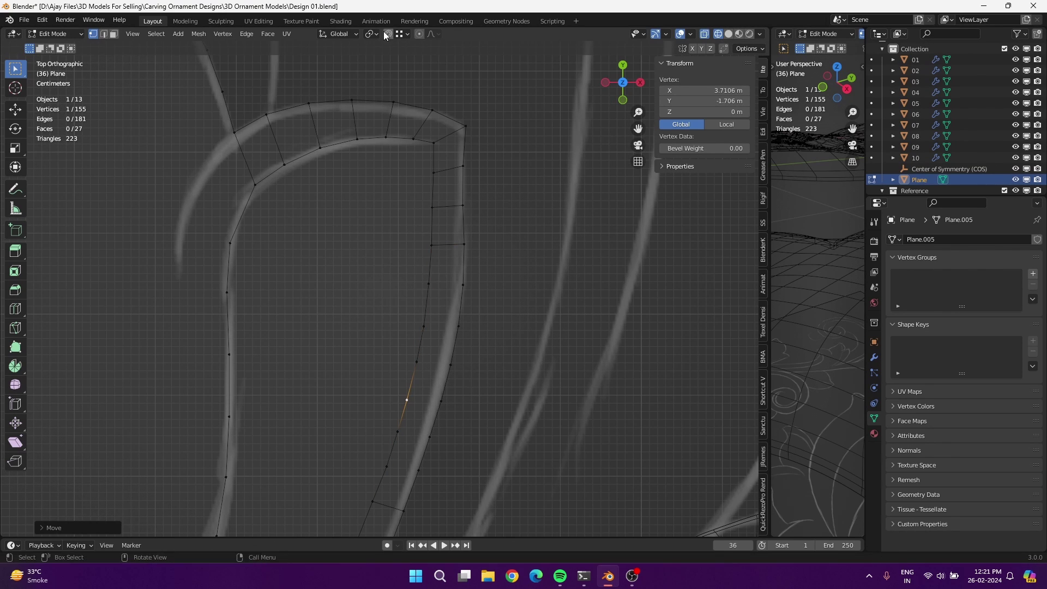
click(463, 284)
key(Return)
key(k)
click(441, 401)
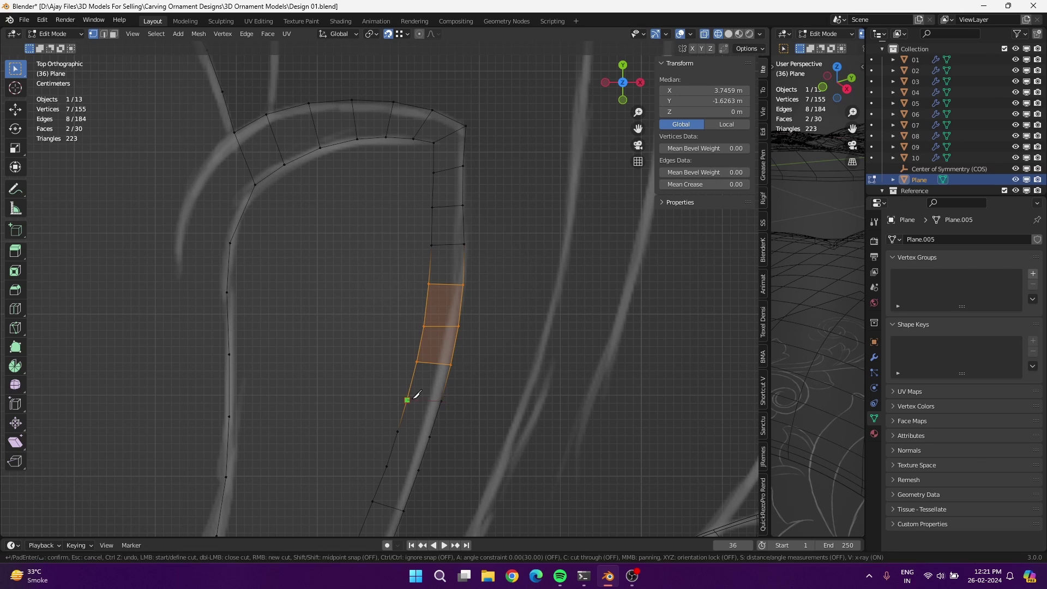
click(407, 400)
key(Return)
Extrude a vertex on the upper curve and drop it onto the outer edge line
scroll(428, 471, down, 4)
scroll(323, 256, up, 3)
click(324, 256)
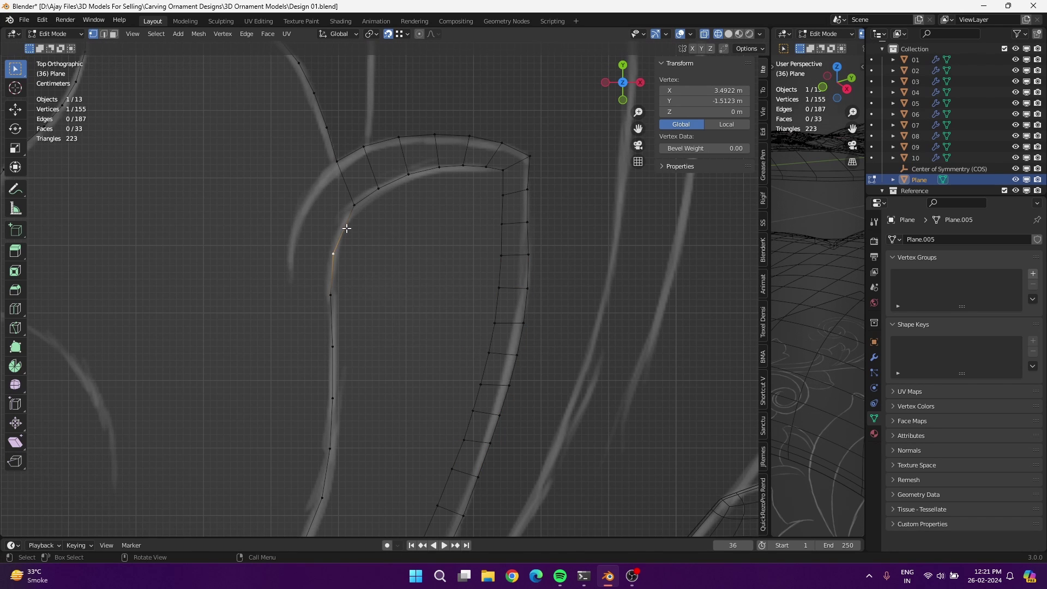
key(e)
click(482, 175)
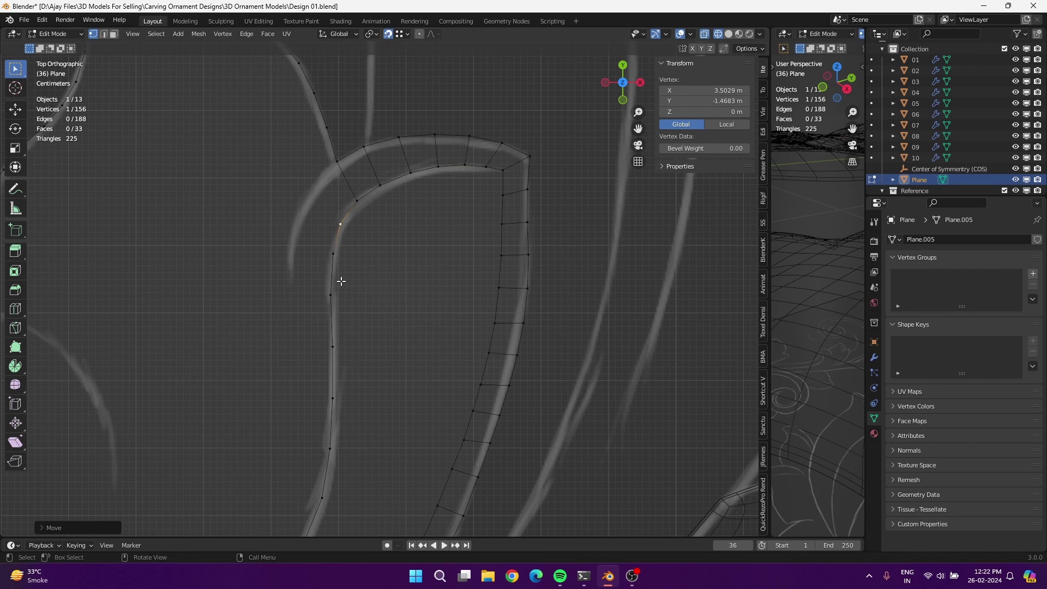
key(g)
click(491, 451)
key(g)
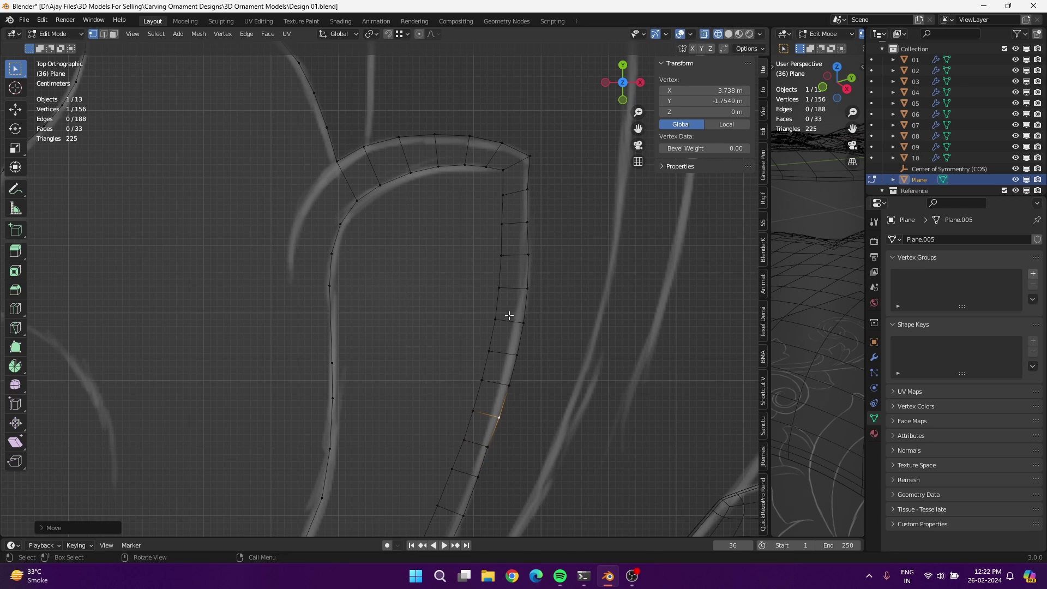
click(507, 388)
Switch the strip mesh into Sculpt Mode for Elastic Deform sculpting
shift+middle_drag(509, 460, 504, 355)
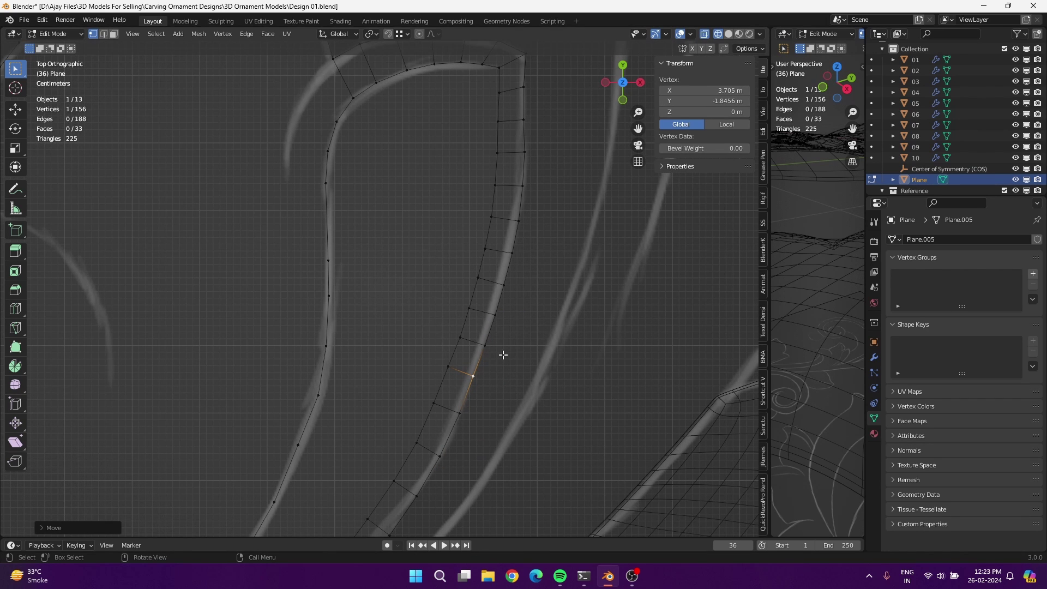
shift+middle_drag(539, 239, 577, 155)
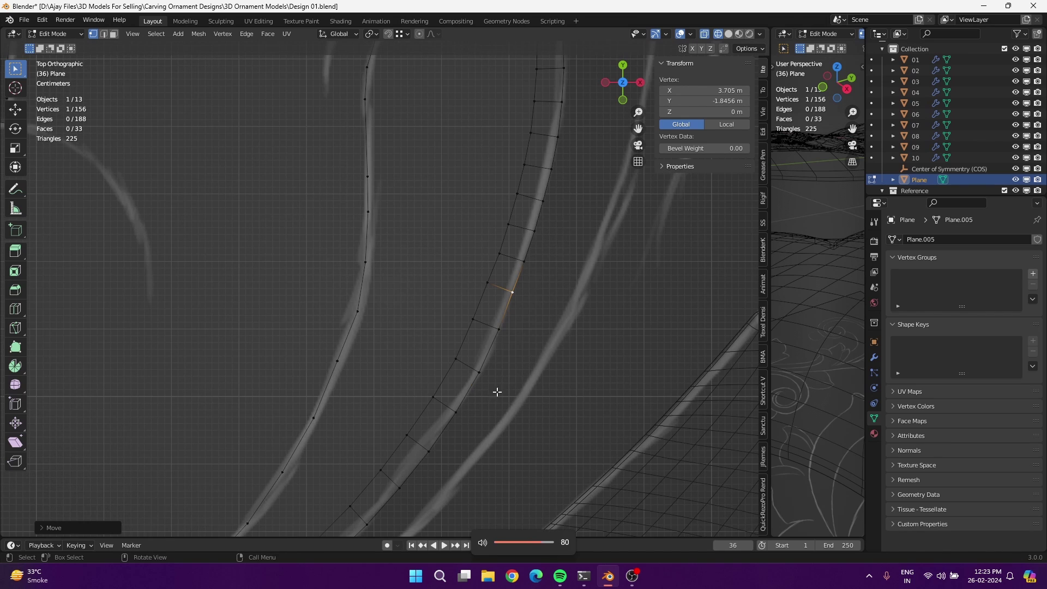
key(ctrl+Tab)
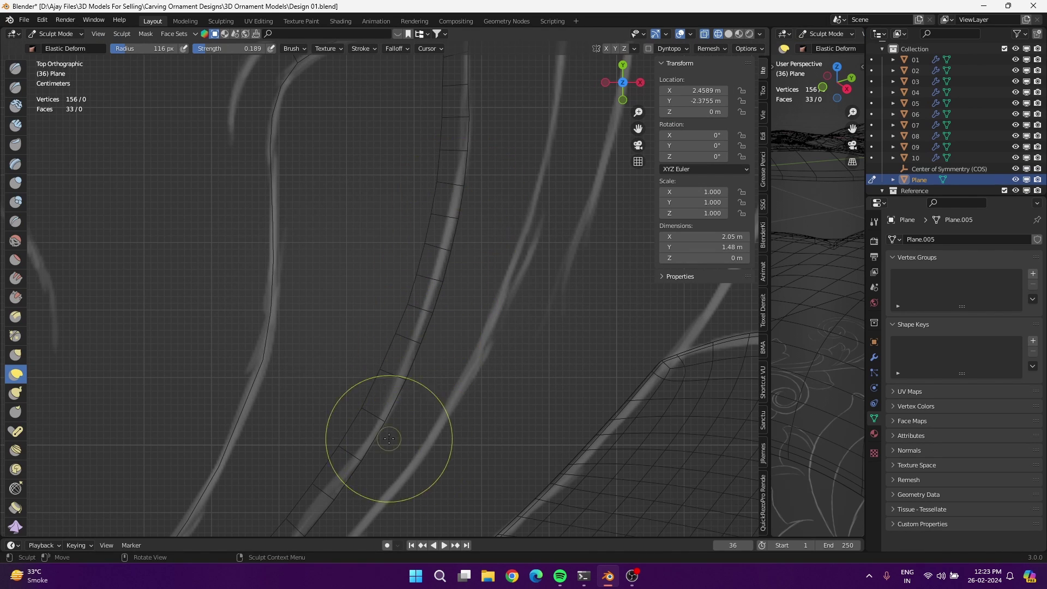
Bend the strip with an Elastic Deform stroke, then knife-cut an edge toward the left curl
drag(389, 438, 502, 385)
key(ctrl+Tab)
click(296, 270)
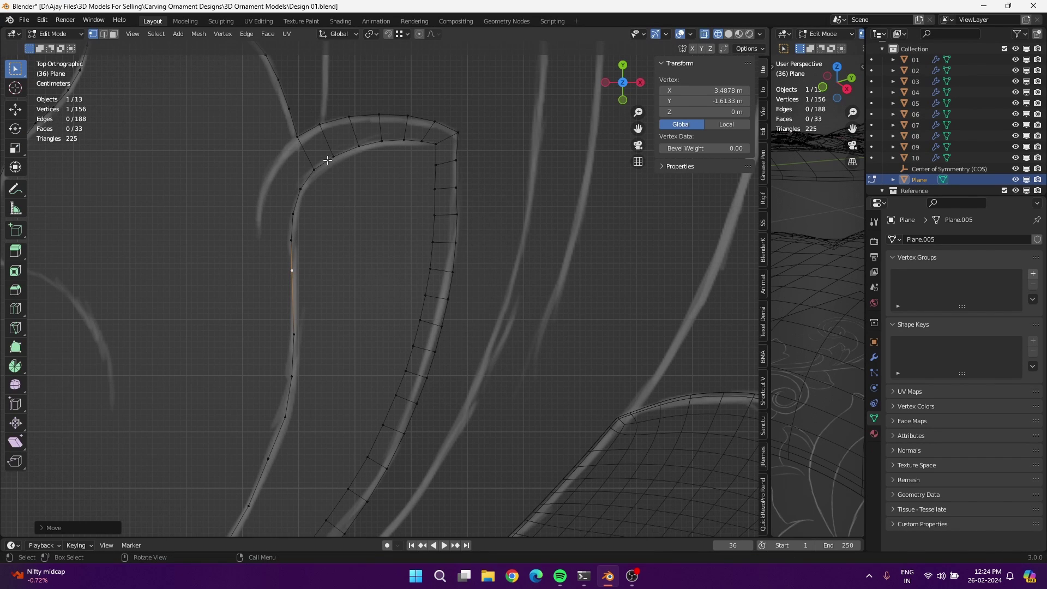
key(k)
click(436, 164)
click(301, 189)
key(Return)
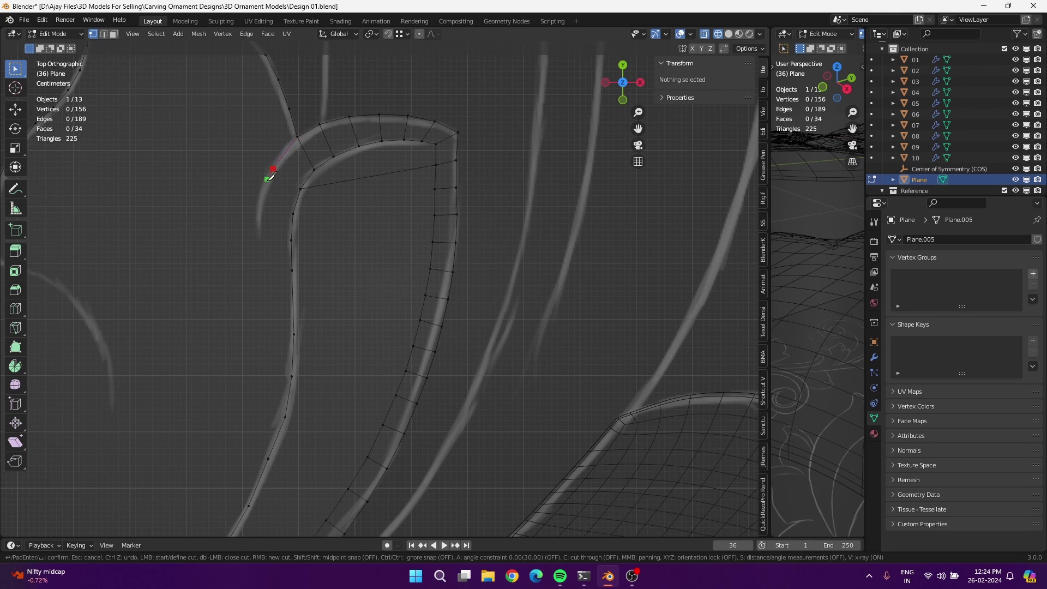
Fill new rows of faces along the left curl
key(Return)
click(260, 274)
key(f)
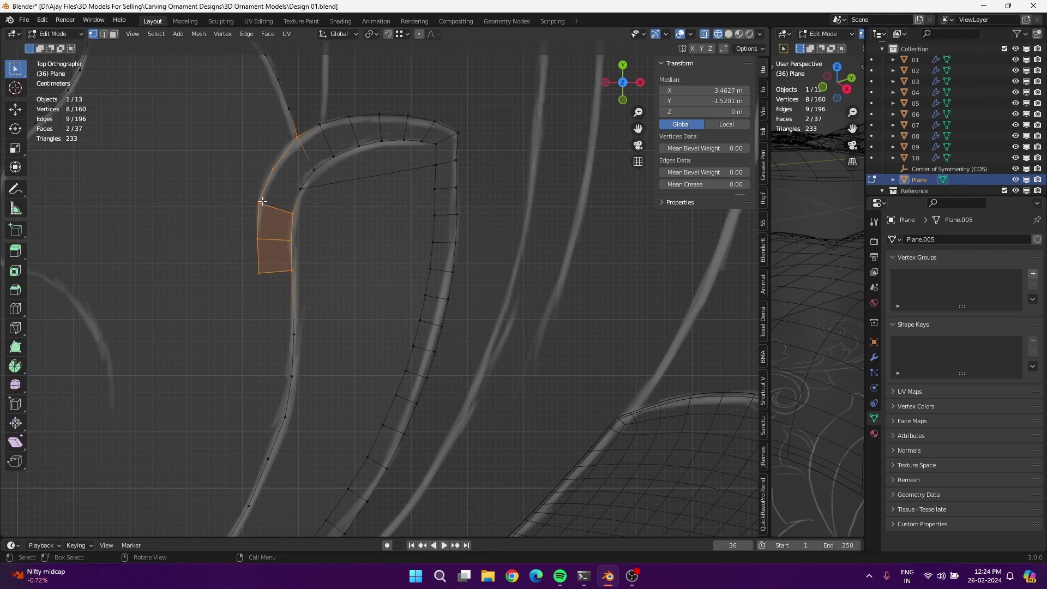
key(f)
key(f)
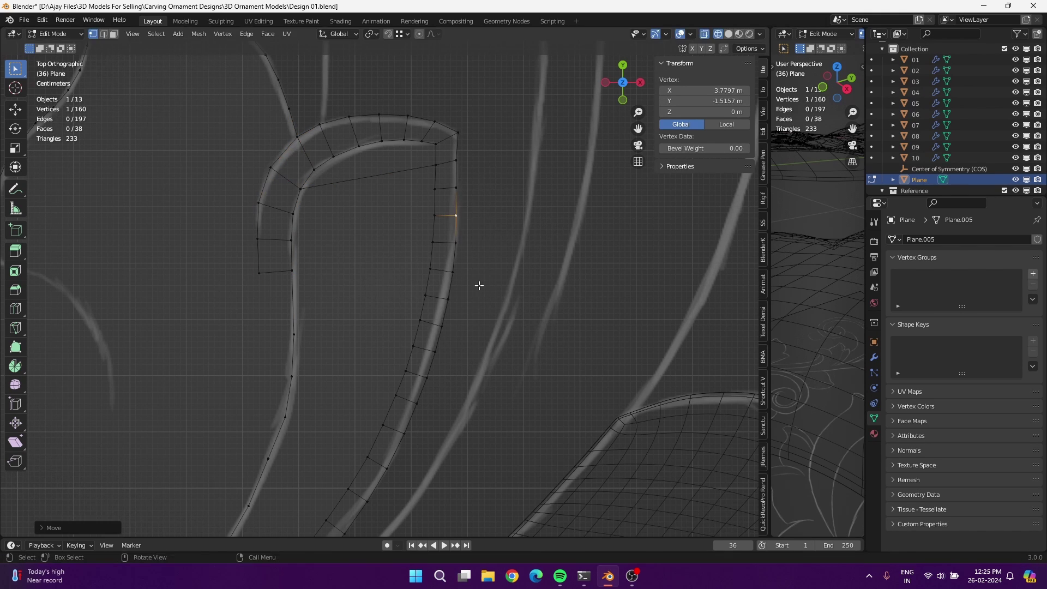
Select the strip's inner edge path and slide an inner vertex along its edge
scroll(386, 291, down, 1)
ctrl+click(426, 227)
scroll(414, 204, down, 2)
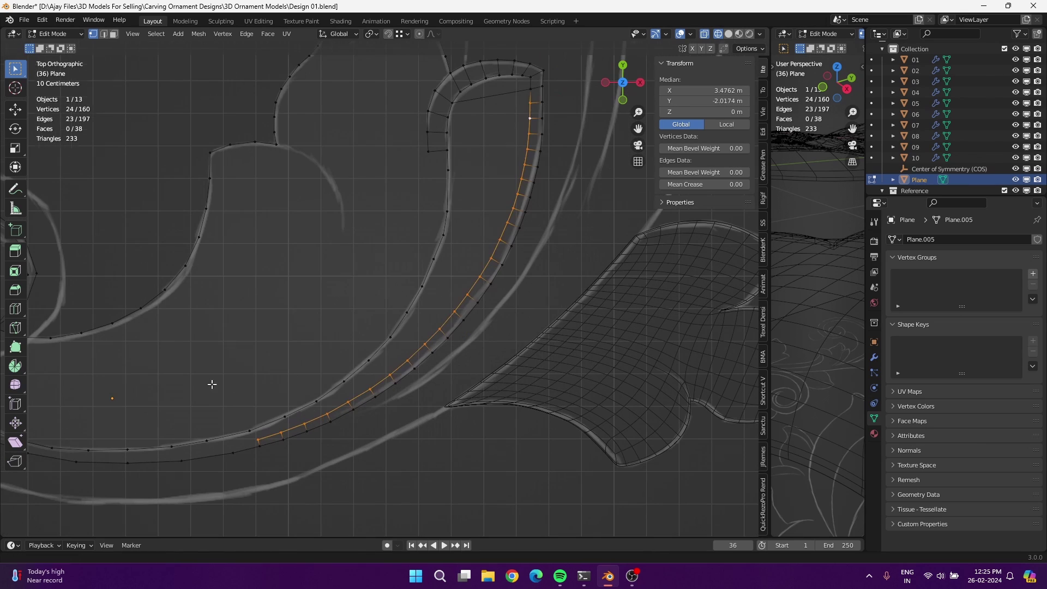
ctrl+click(249, 431)
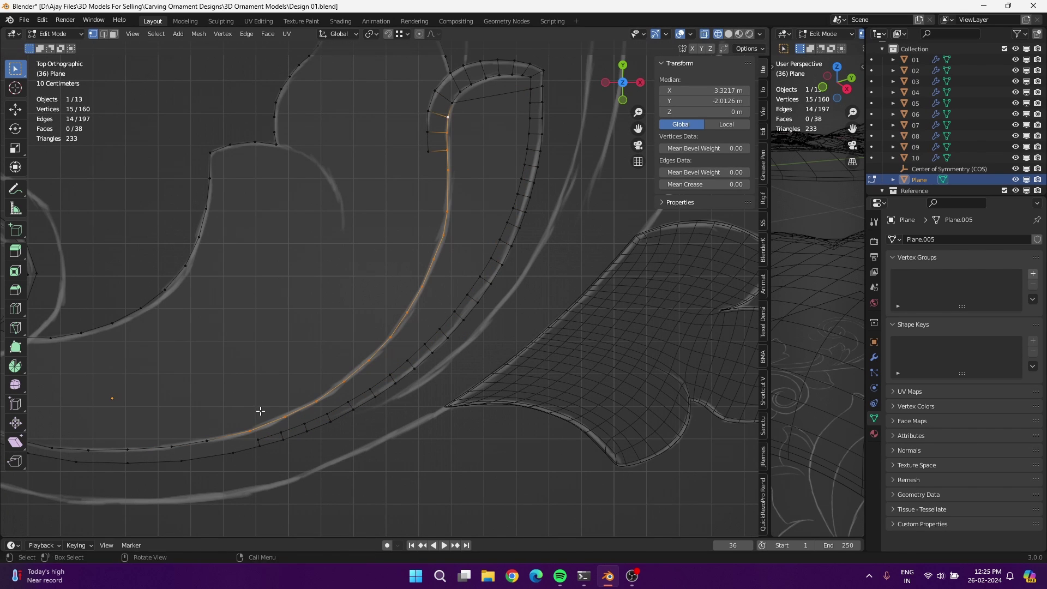
click(249, 431)
key(g)
key(g)
click(317, 400)
scroll(328, 410, up, 3)
scroll(328, 410, down, 1)
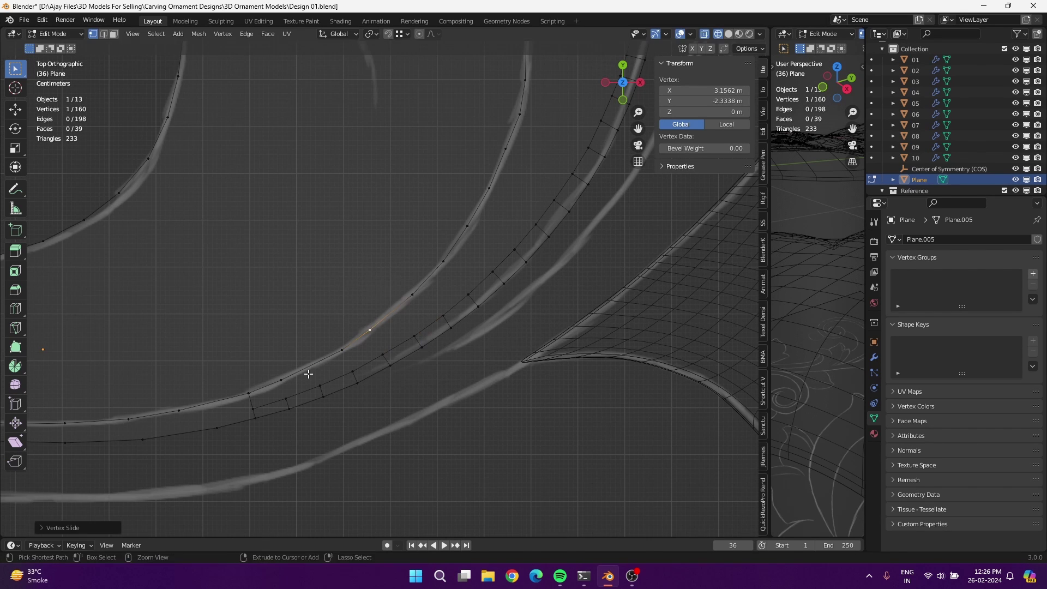
Extrude a vertex onto the reference curve and select its neighbouring vertices
key(e)
click(404, 373)
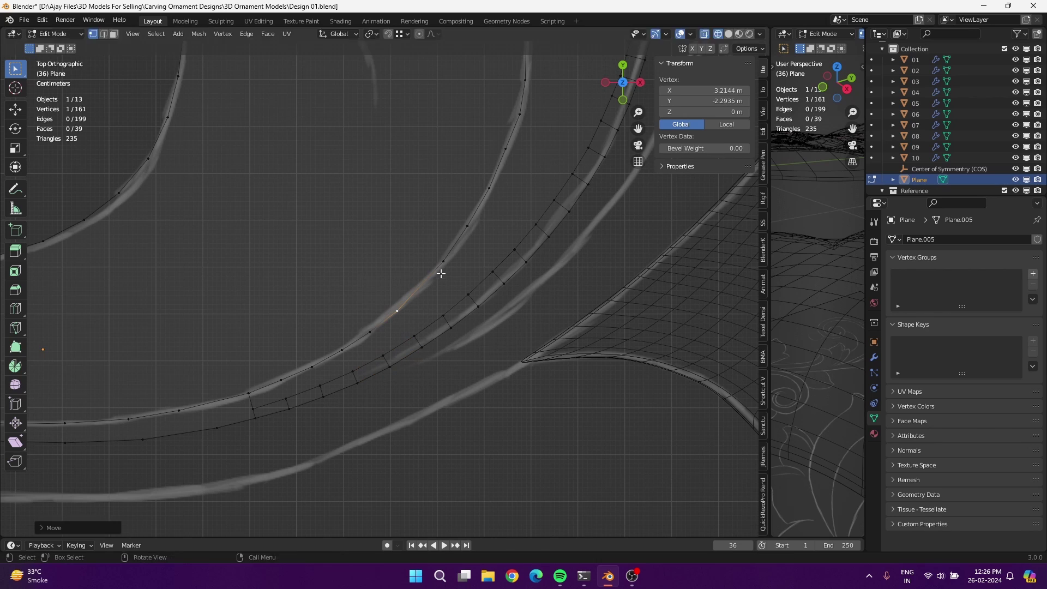
scroll(402, 322, up, 2)
scroll(402, 322, up, 1)
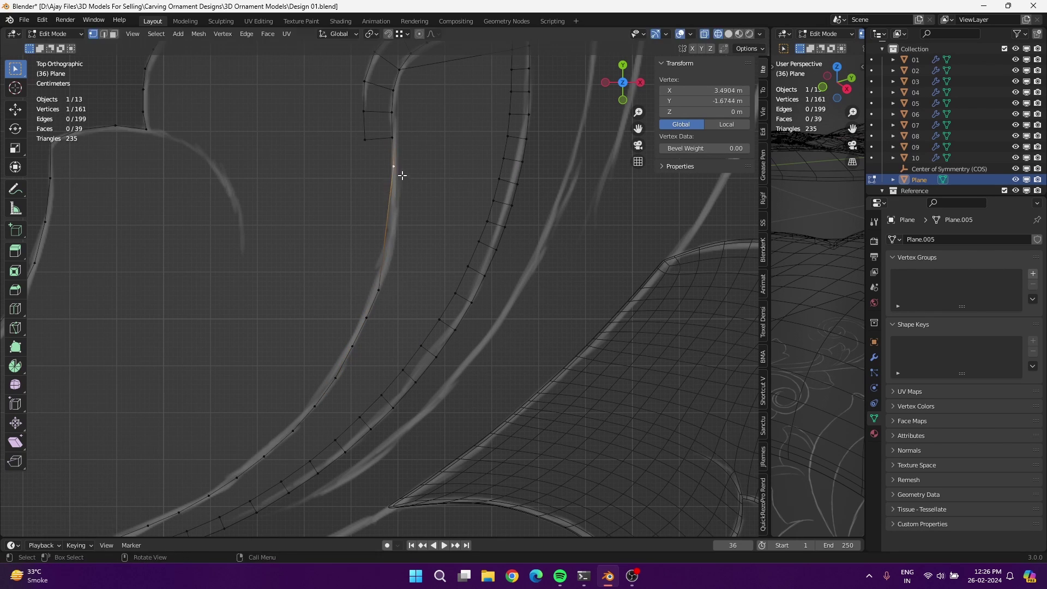
scroll(208, 457, down, 3)
alt+shift+click(207, 457)
Subdivide the selected edges and place the new vertex on the reference line
right_click(369, 295)
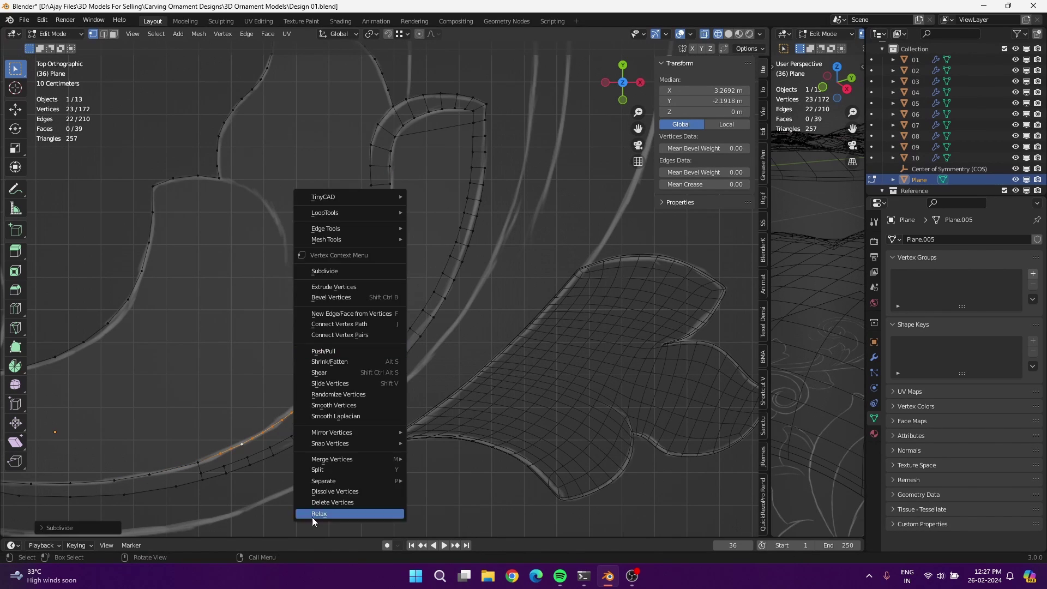
click(382, 196)
key(g)
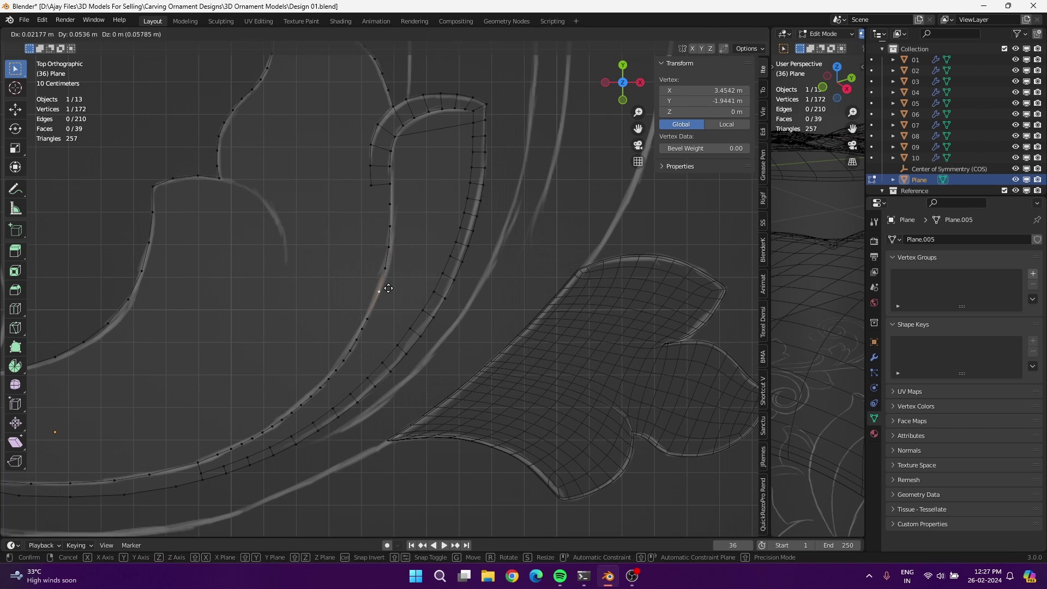
scroll(401, 229, up, 2)
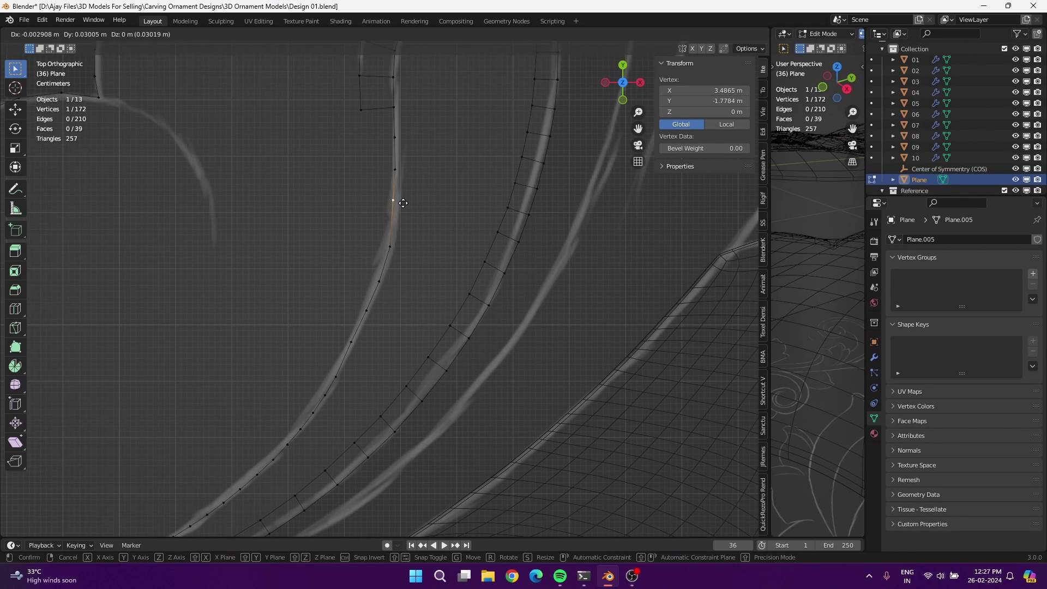
click(350, 381)
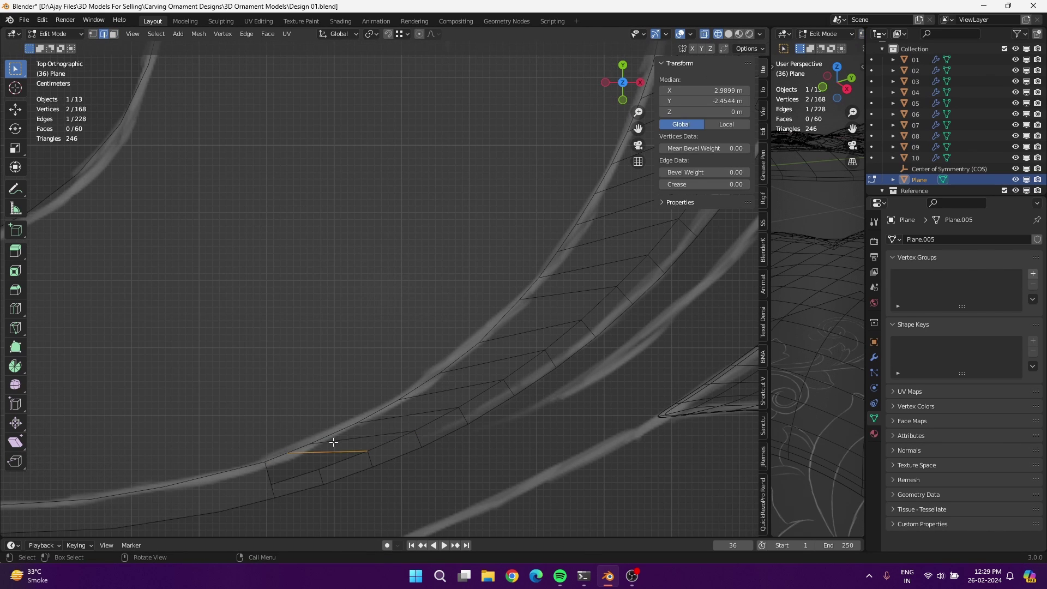
Move two strip vertices onto the reference curve
click(332, 397)
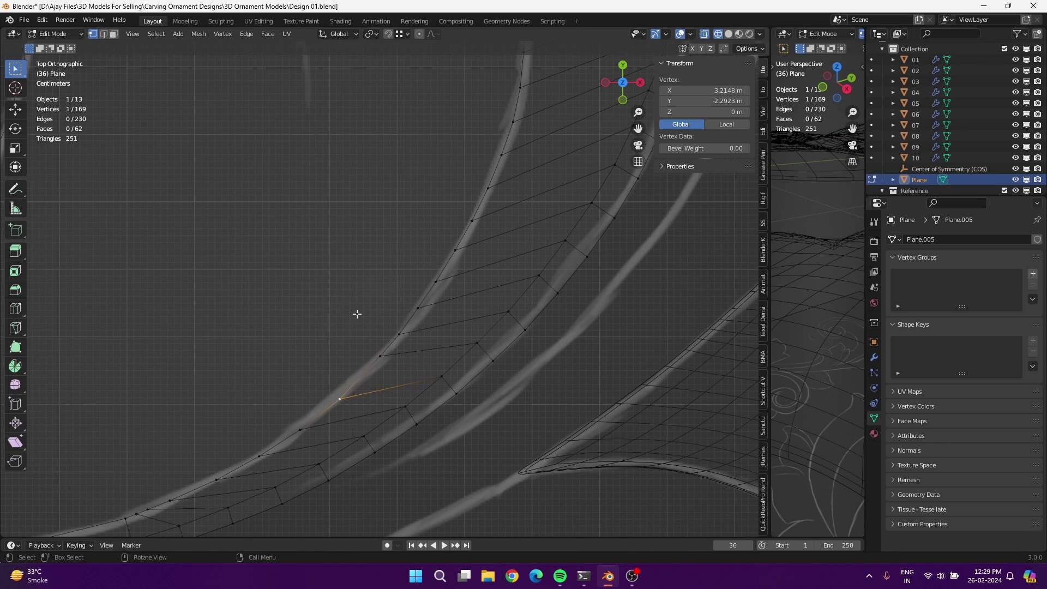
key(g)
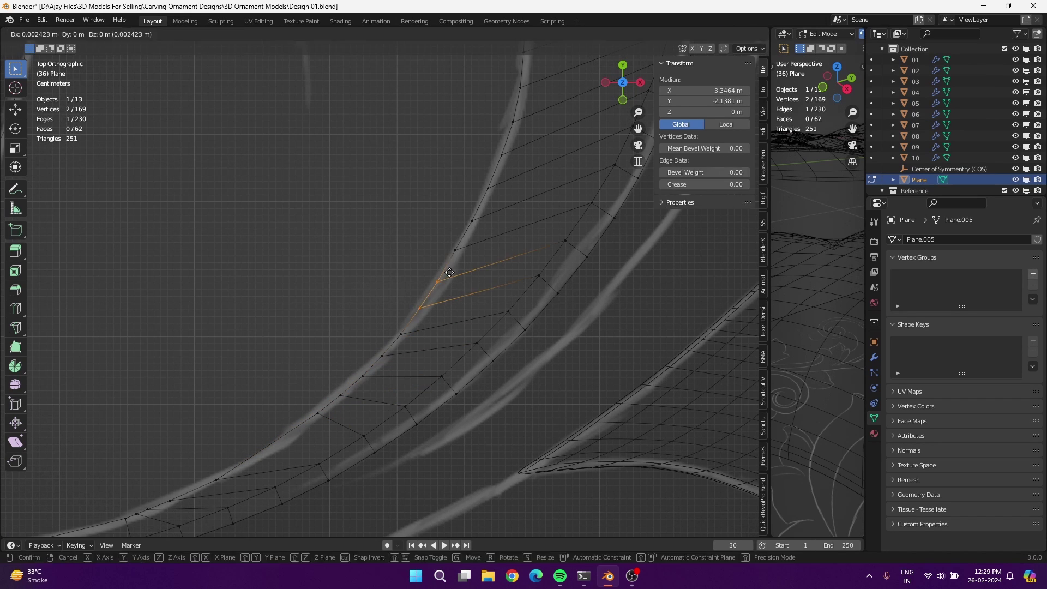
shift+middle_drag(291, 430, 411, 383)
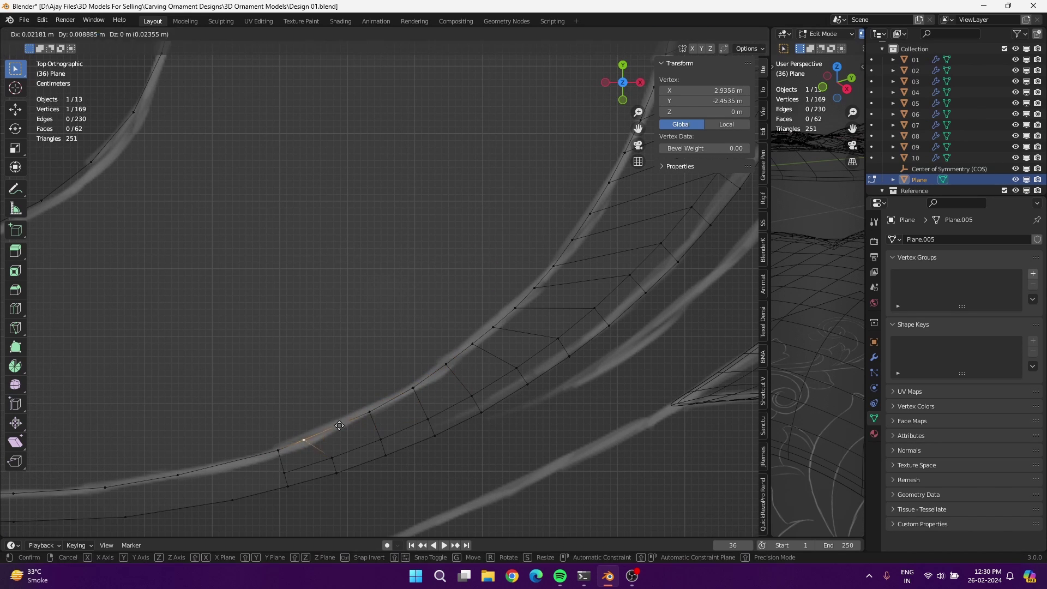
click(359, 420)
click(478, 352)
key(g)
shift+middle_drag(516, 308, 292, 400)
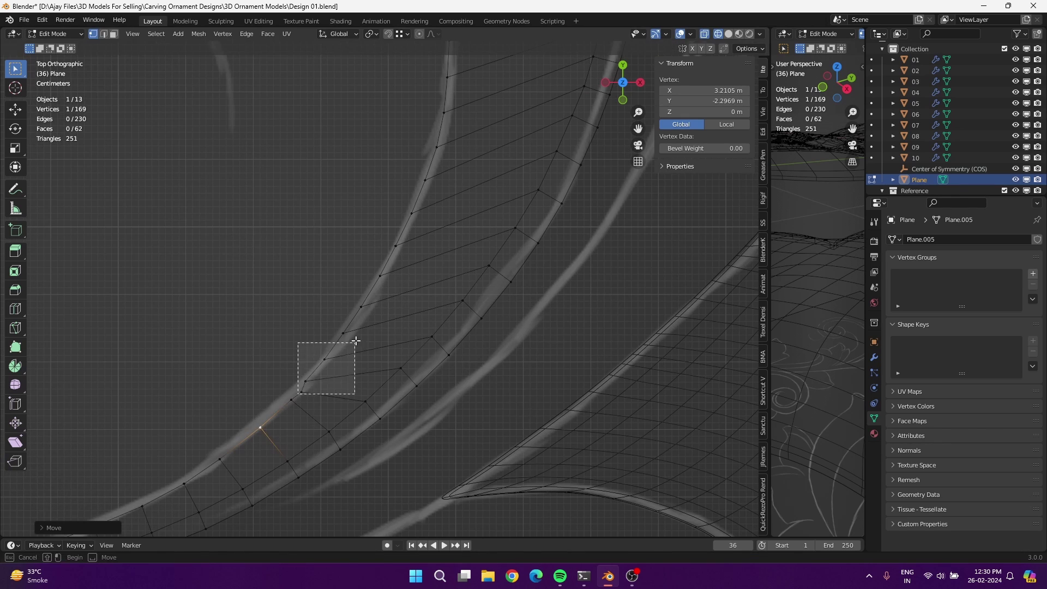
click(435, 168)
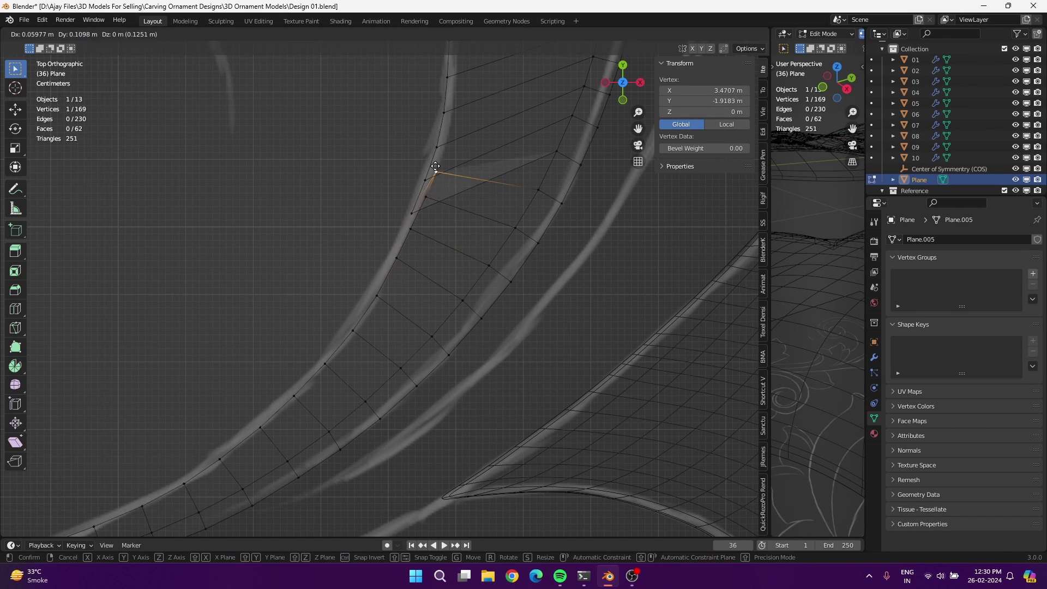
shift+middle_drag(435, 168, 315, 316)
Slide the inner-column vertices higher along the strip to even the spacing
click(277, 390)
key(g)
click(286, 299)
key(g)
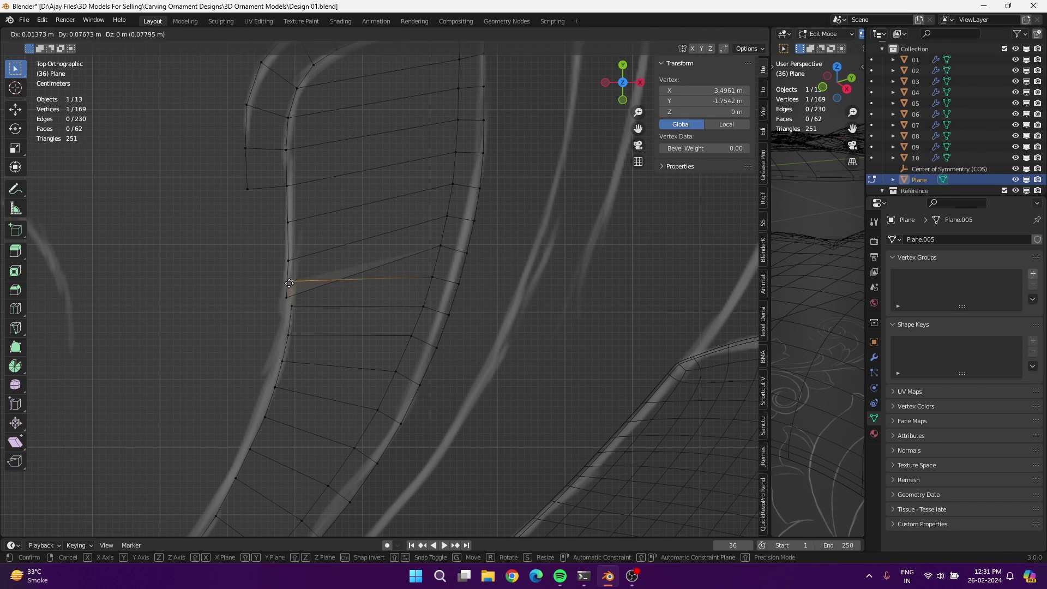
click(290, 286)
click(289, 223)
key(g)
click(329, 265)
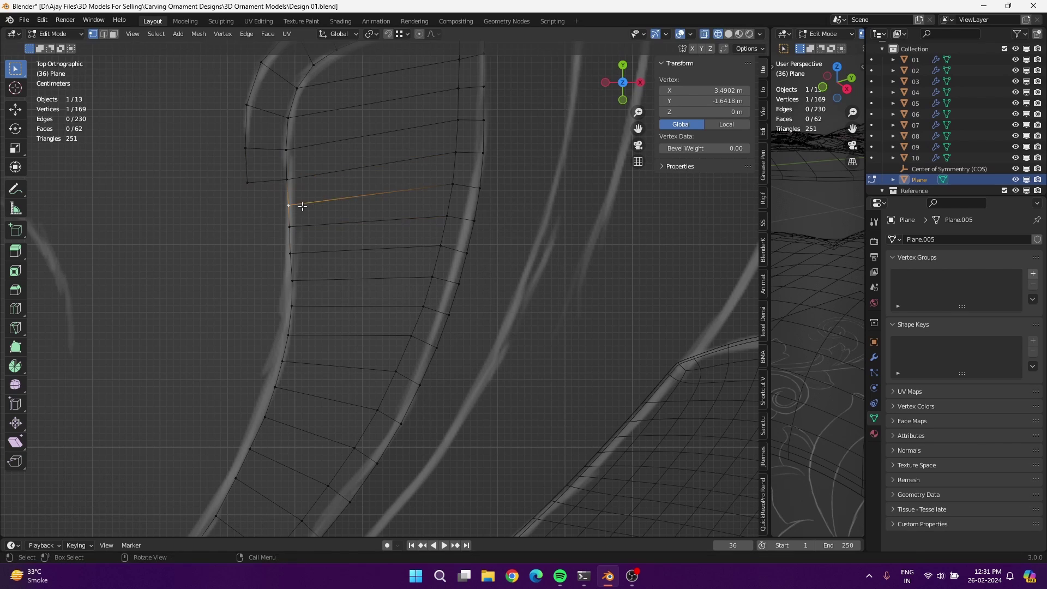
Reposition the lower strip vertices to even out the edge loops
click(291, 306)
key(g)
click(282, 361)
key(g)
click(281, 385)
Knife-cut new edges into the lower scroll band and move its end vertex toward the reference line
click(255, 444)
scroll(311, 268, down, 5)
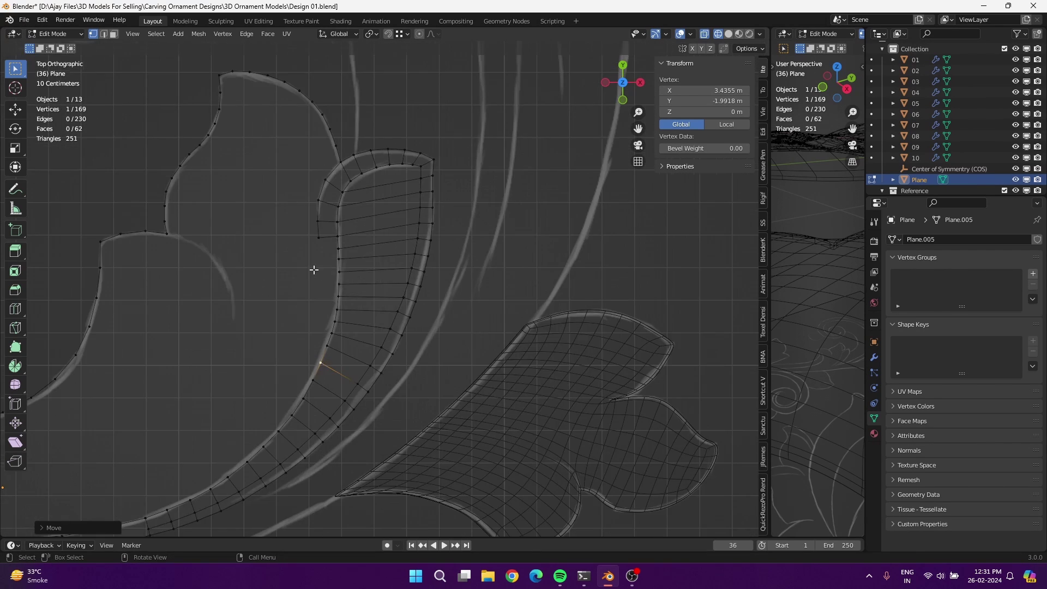
scroll(382, 330, up, 5)
key(k)
click(335, 316)
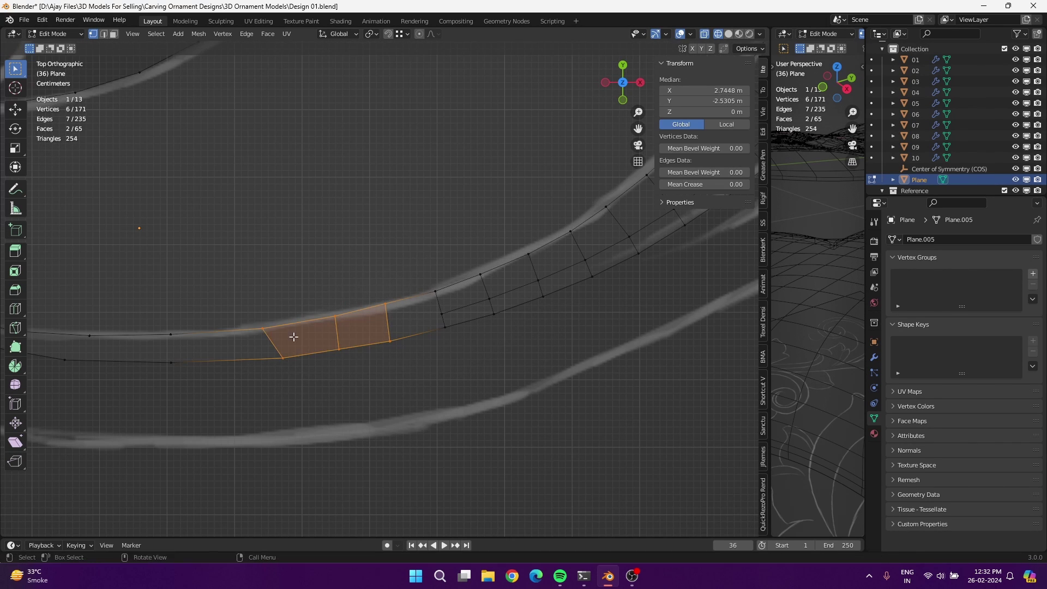
click(396, 347)
shift+middle_drag(273, 367, 531, 335)
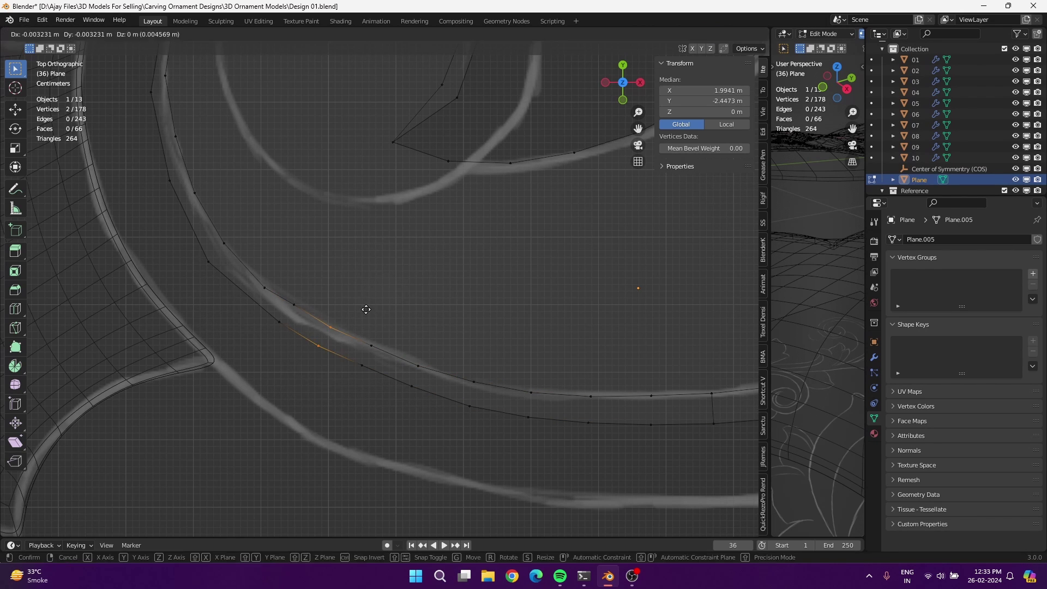
Extrude a new vertex along the lower curve and snap a spiral vertex onto the reference
shift+click(264, 294)
ctrl+right_click(252, 274)
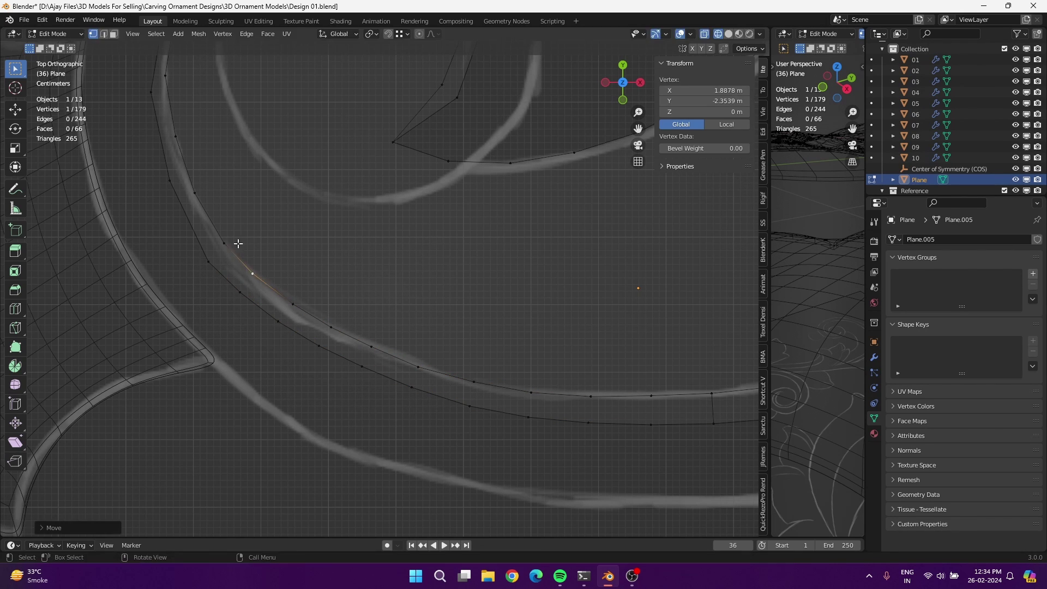
shift+middle_drag(198, 232, 290, 342)
click(404, 106)
key(g)
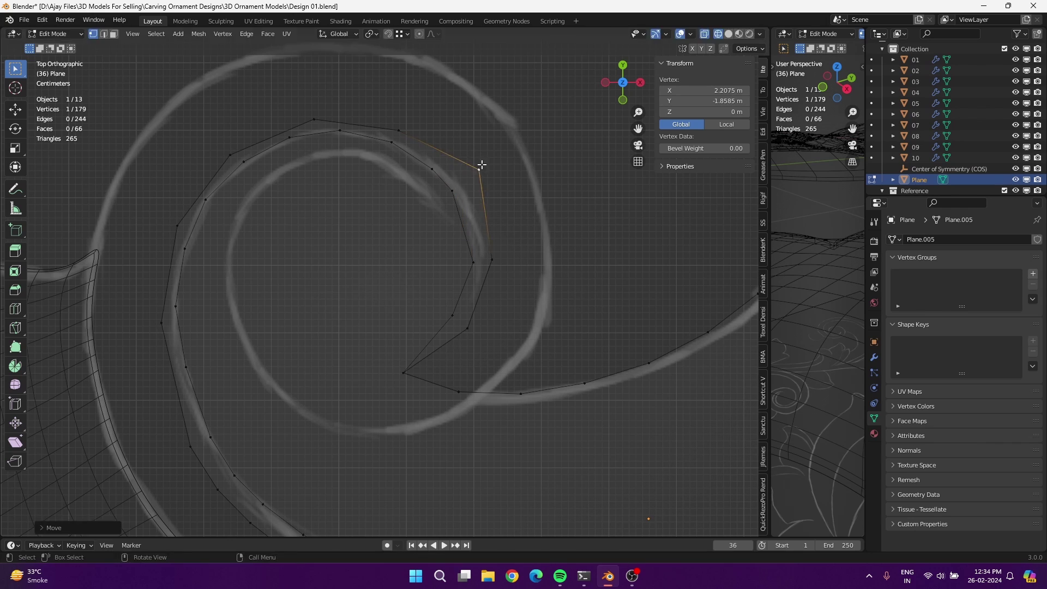
click(405, 108)
Add and position extra vertices along the spiral outline to follow the reference
click(445, 341)
key(g)
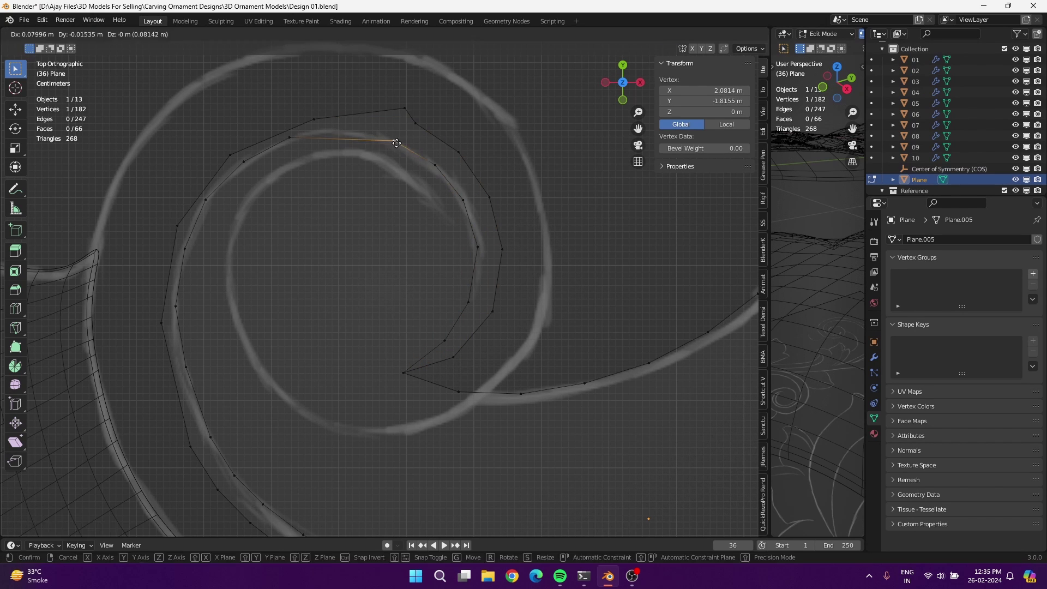
click(396, 143)
key(g)
click(468, 140)
key(g)
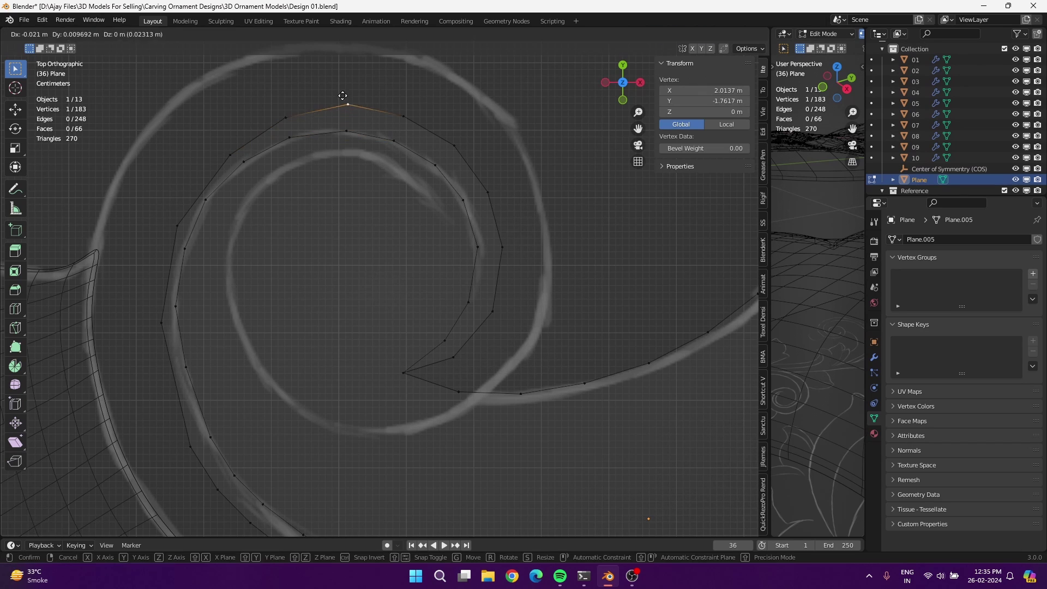
click(343, 95)
Subdivide the long edge on the curl's left and move the new vertex
click(203, 183)
right_click(191, 192)
click(191, 192)
key(g)
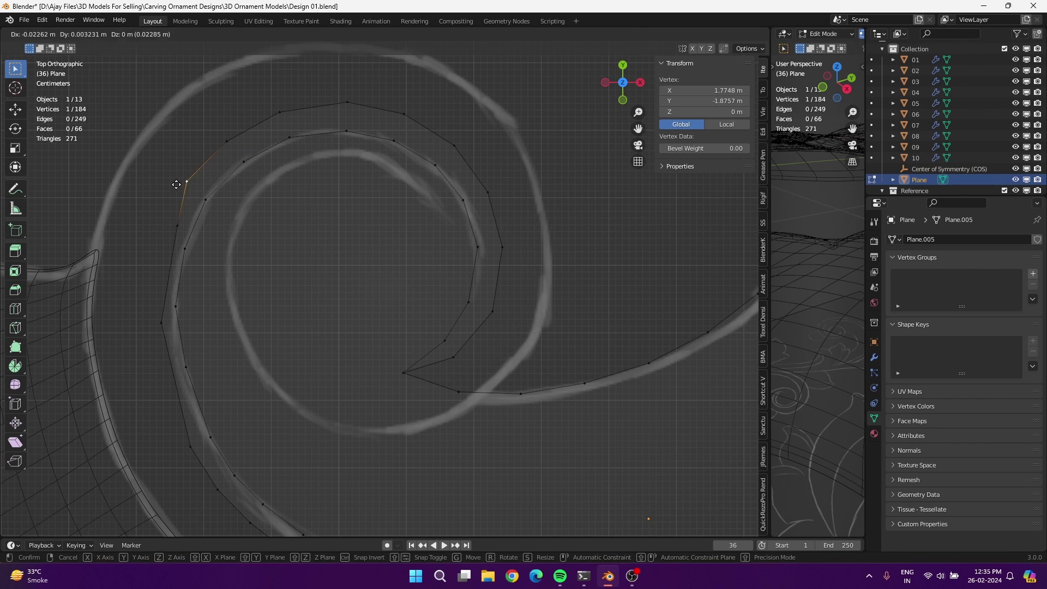
scroll(241, 409, down, 3)
scroll(354, 319, down, 2)
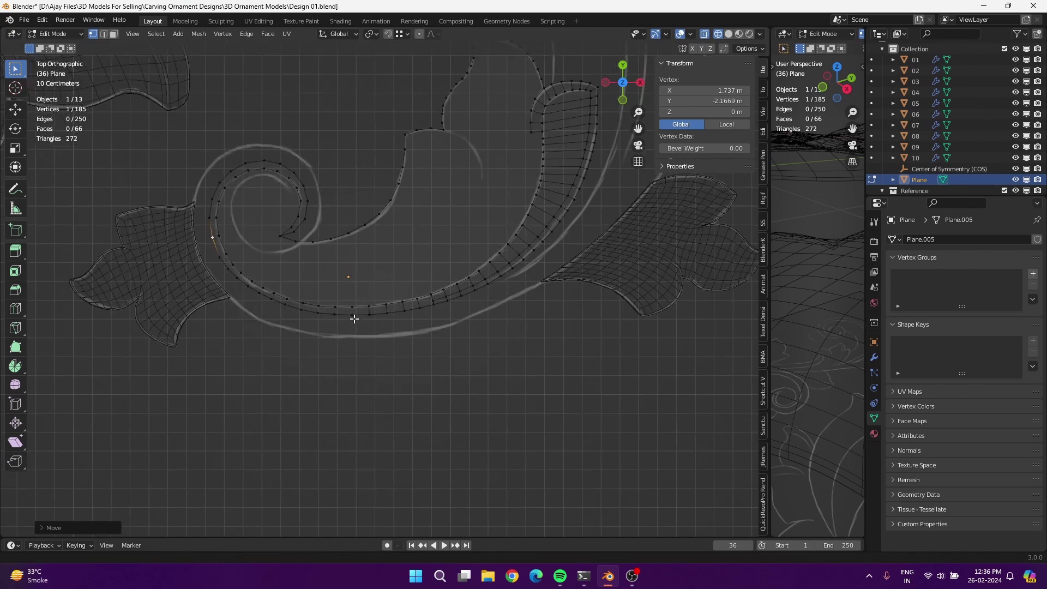
Fill a face across the selected vertex path along the lower band
ctrl+click(354, 319)
key(f)
scroll(368, 351, up, 3)
scroll(339, 334, up, 2)
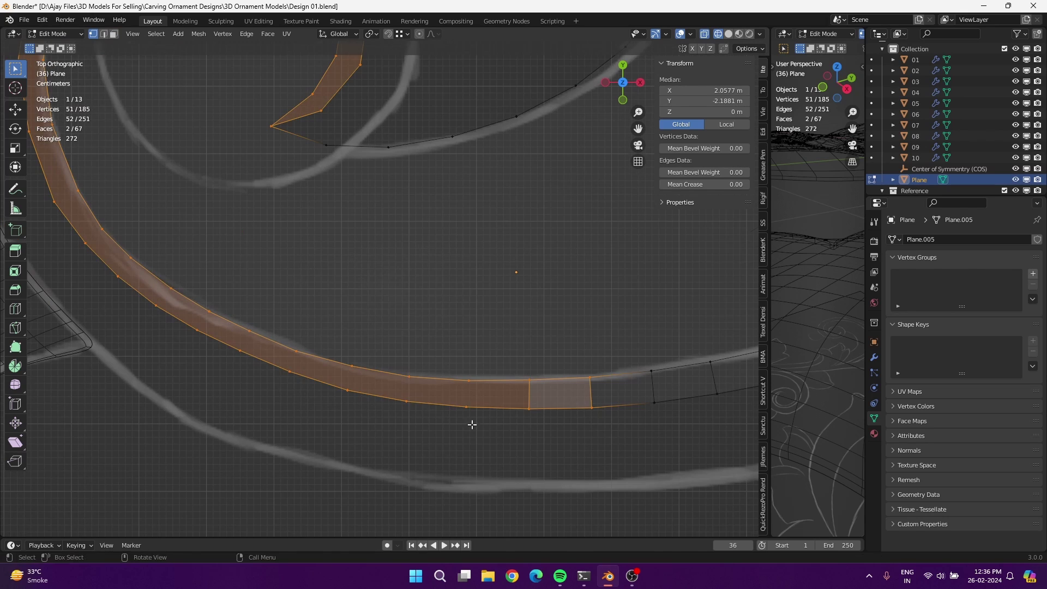
Knife four cross cuts across the filled lower band
key(k)
drag(468, 380, 467, 407)
drag(409, 376, 407, 402)
drag(352, 365, 347, 391)
drag(295, 351, 290, 371)
Knife cross cuts across the band as it rises into the curl
drag(249, 331, 241, 350)
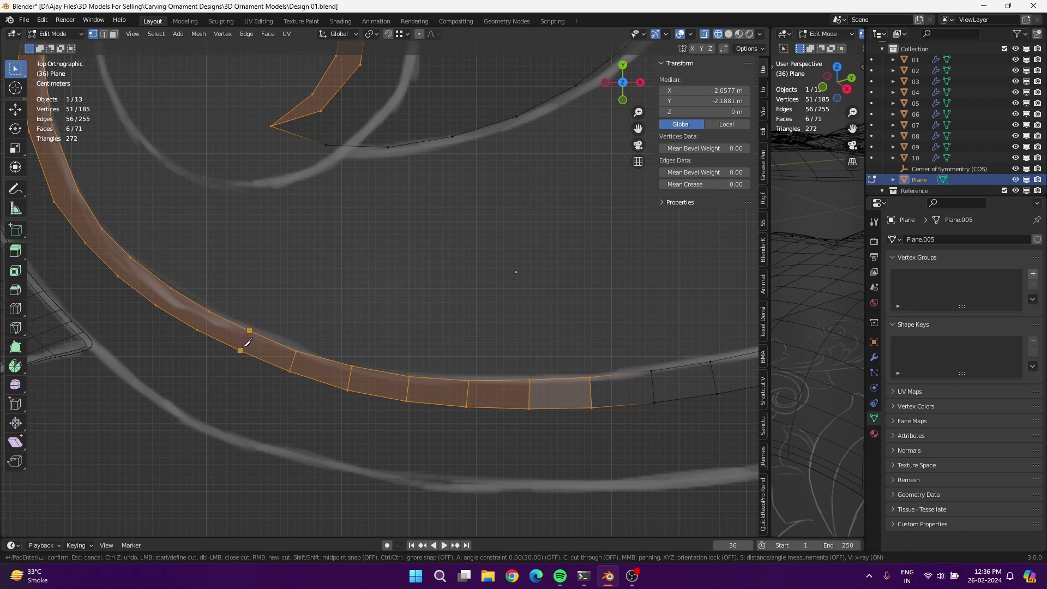
drag(171, 287, 157, 306)
shift+middle_drag(158, 305, 326, 461)
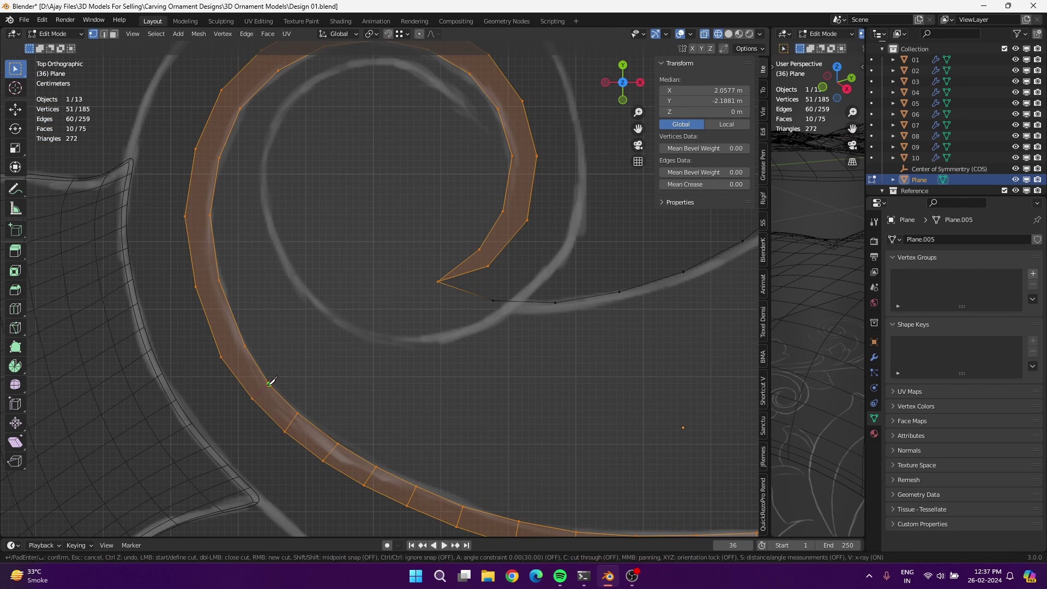
drag(270, 382, 252, 398)
drag(245, 347, 221, 357)
drag(220, 281, 195, 286)
drag(211, 216, 186, 217)
drag(219, 158, 195, 149)
Continue cross cuts over the curl's top to the tip, then confirm and zoom out
drag(222, 90, 241, 108)
shift+middle_drag(240, 108, 213, 259)
drag(235, 202, 251, 221)
drag(287, 172, 296, 198)
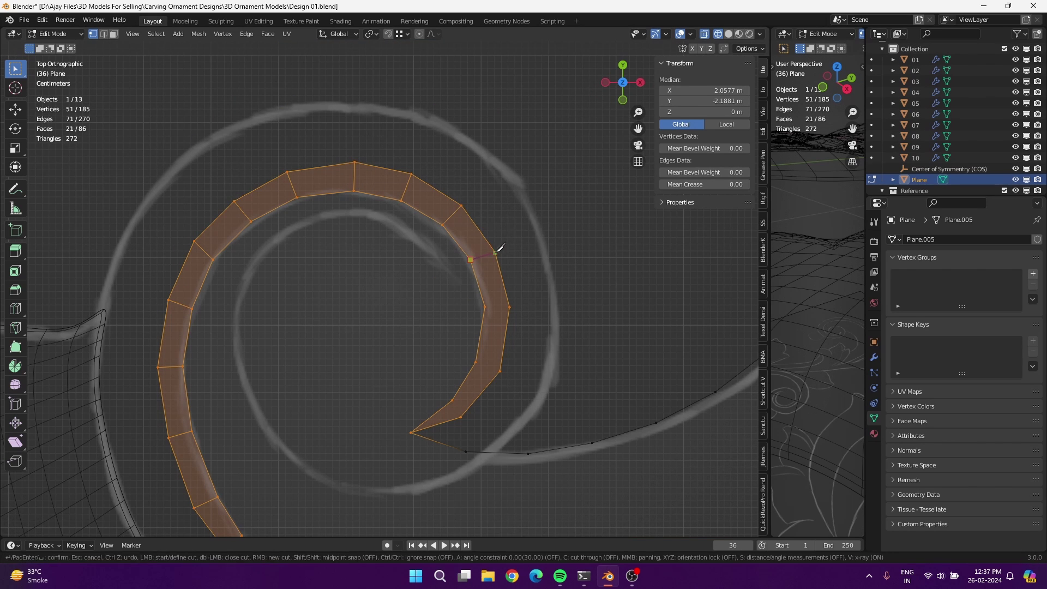
drag(500, 248, 501, 250)
drag(485, 307, 514, 303)
click(461, 417)
key(Return)
scroll(190, 265, down, 3)
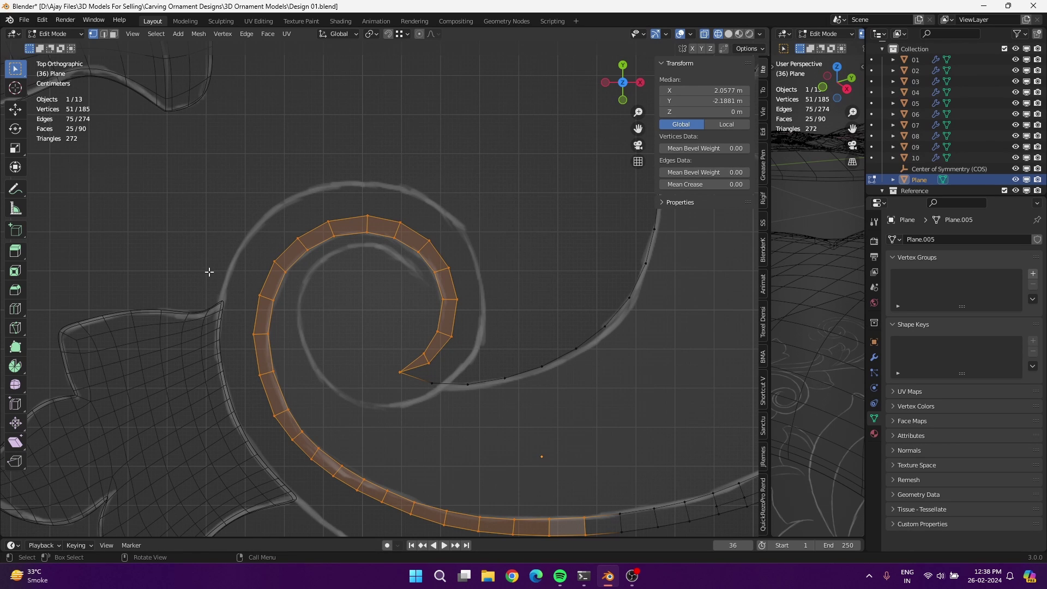
scroll(404, 399, down, 2)
mouse_move(404, 399)
shift+middle_down()
mouse_move(450, 171)
mouse_move(290, 344)
mouse_move(396, 357)
shift+middle_up()
Drag the band's lower and outer vertices onto the reference stroke
scroll(396, 357, up, 3)
drag(469, 328, 403, 361)
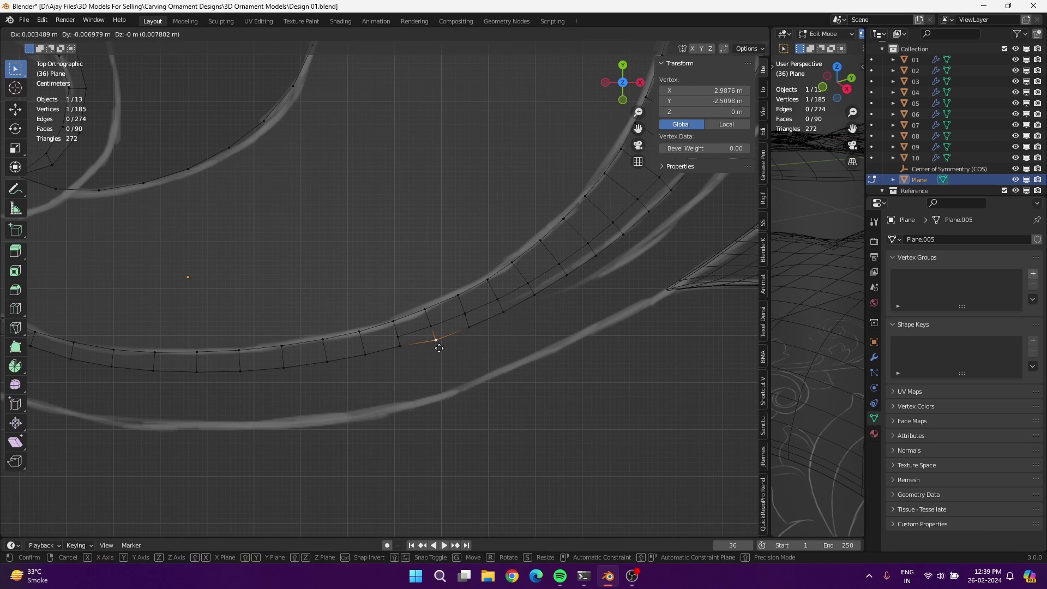
mouse_move(327, 361)
mouse_down()
mouse_move(330, 374)
mouse_move(235, 392)
mouse_move(247, 383)
mouse_up()
shift+middle_drag(273, 414, 474, 434)
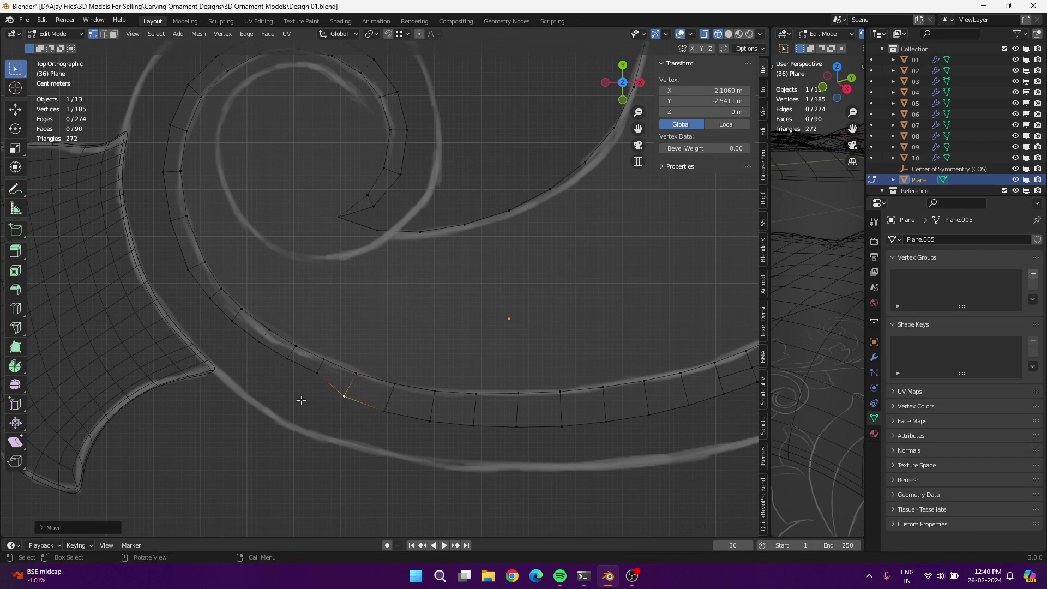
ctrl+click(204, 344)
drag(204, 344, 295, 416)
Move a vertex on the curl's outer edge onto the stroke and zoom in on the spiral
shift+middle_drag(172, 307, 162, 438)
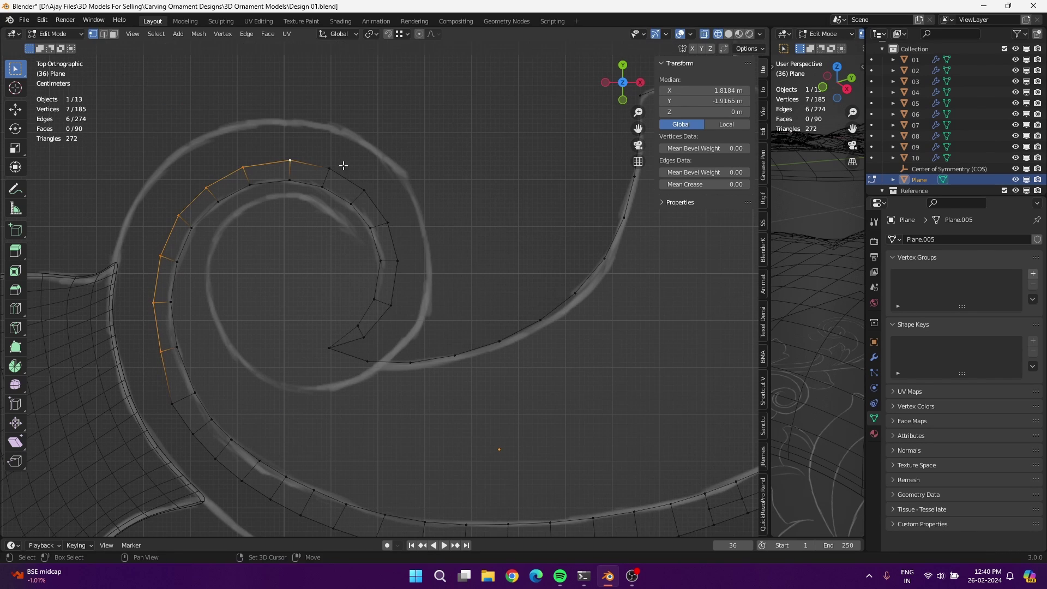
click(155, 353)
mouse_move(155, 354)
mouse_down()
mouse_move(146, 357)
mouse_move(161, 310)
mouse_up()
scroll(218, 327, down, 3)
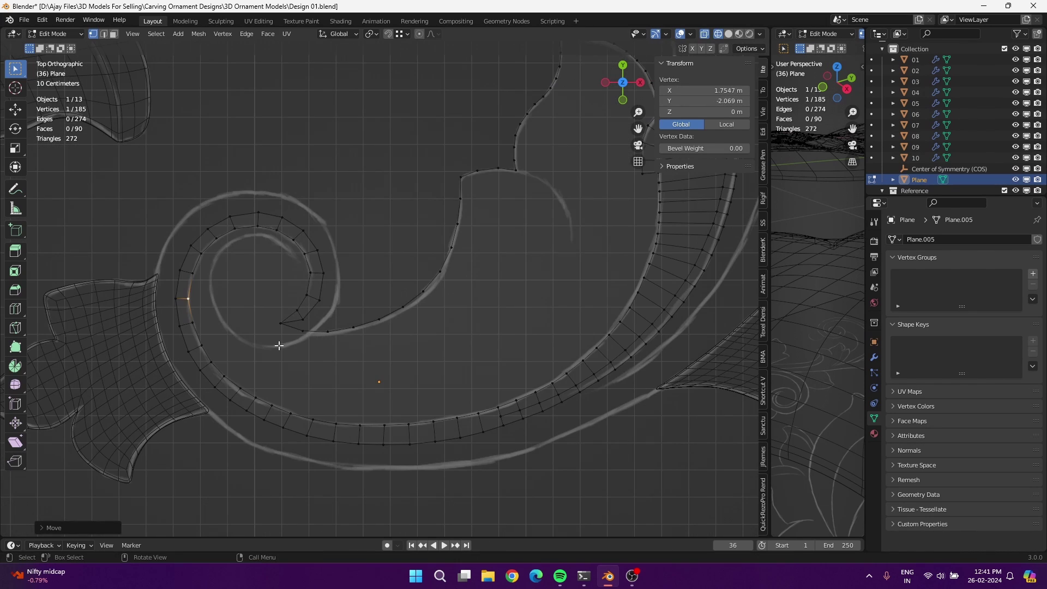
shift+middle_drag(279, 345, 162, 309)
scroll(449, 298, up, 3)
scroll(378, 355, down, 3)
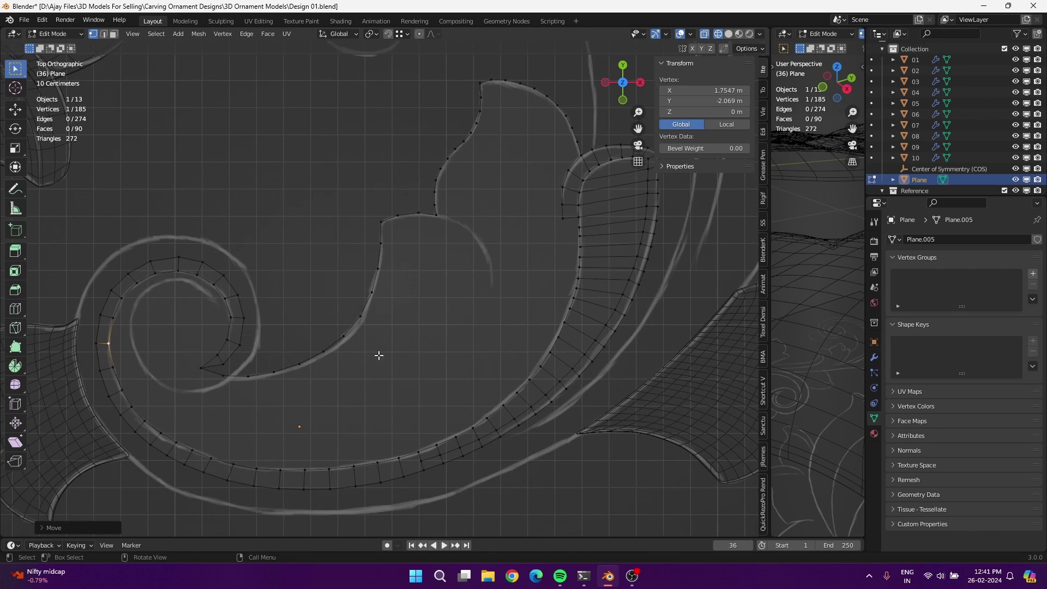
scroll(397, 421, up, 2)
Knife a new cut at the curl's lower-left inner end
key(k)
click(353, 427)
key(Return)
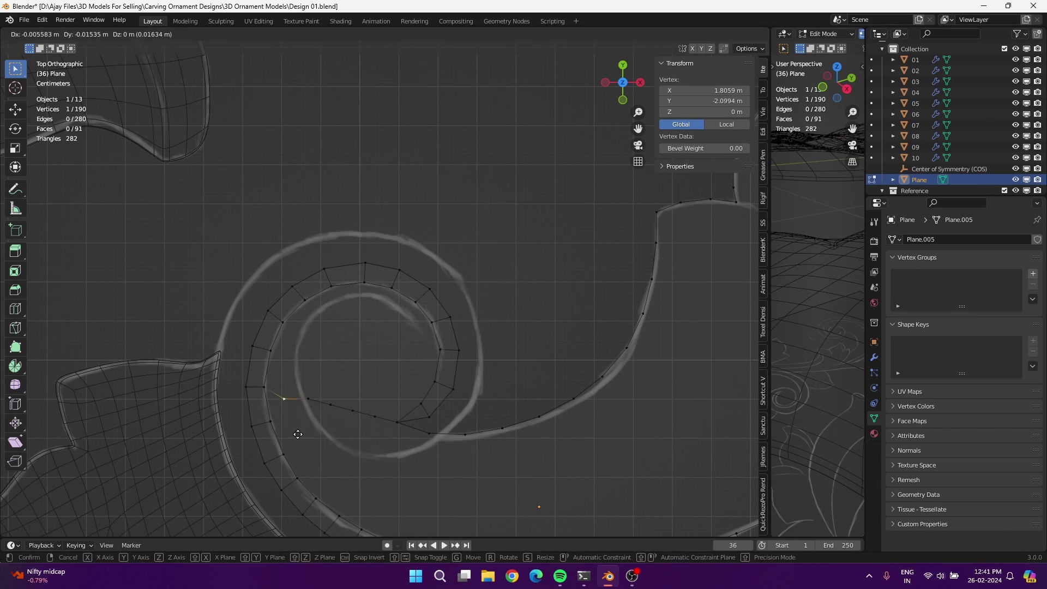
Delete the face inside the spiral and remove the stray triangle at the curl's end
key(3)
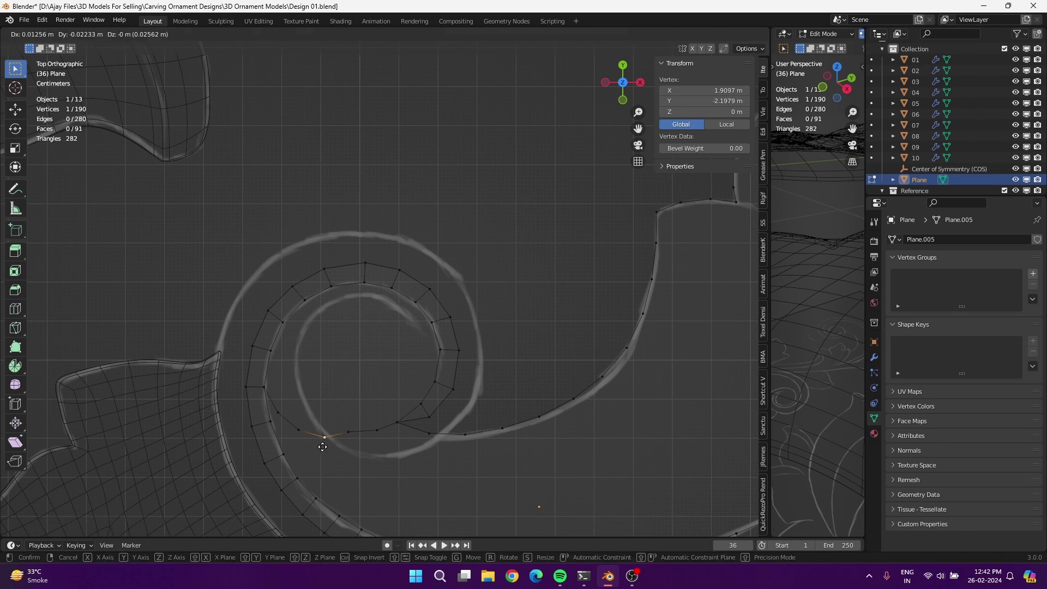
click(334, 369)
key(x)
key(f)
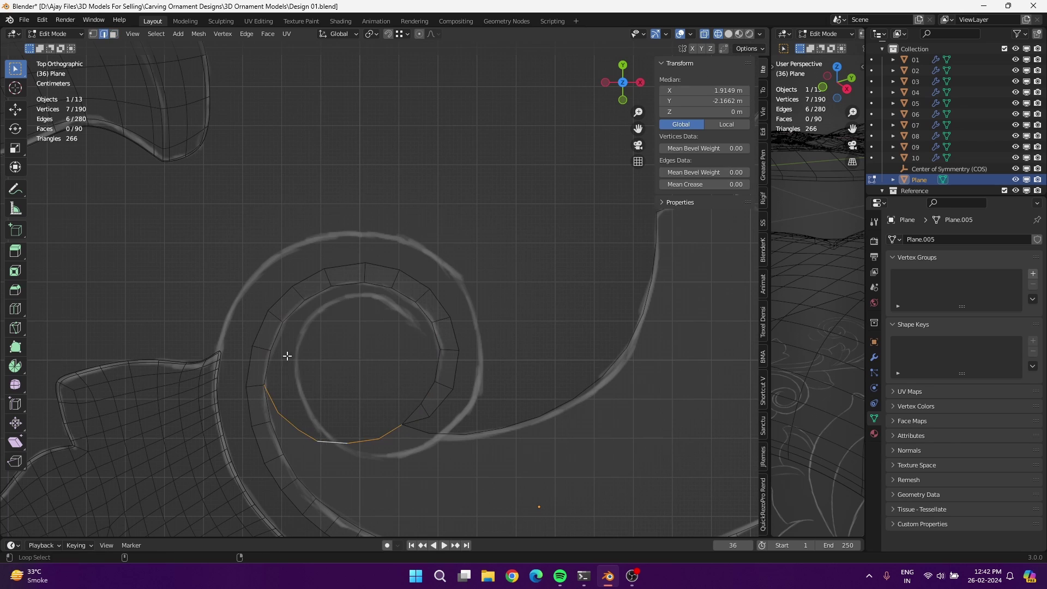
key(ctrl+Tab)
click(409, 432)
click(402, 423)
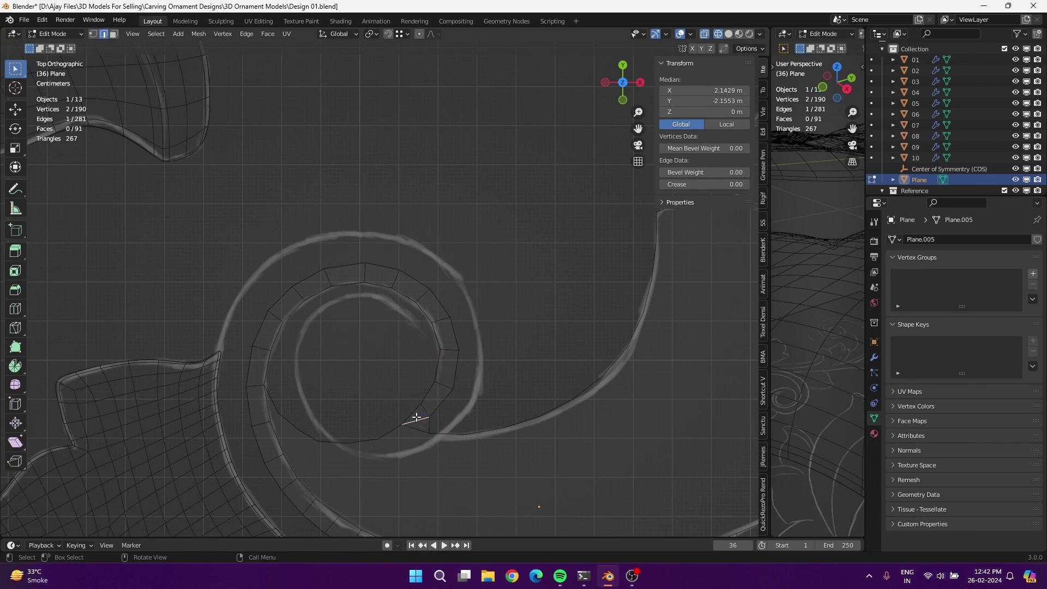
key(1)
click(416, 424)
Grid-fill the curl's inner edge loop with a span of 4
key(g)
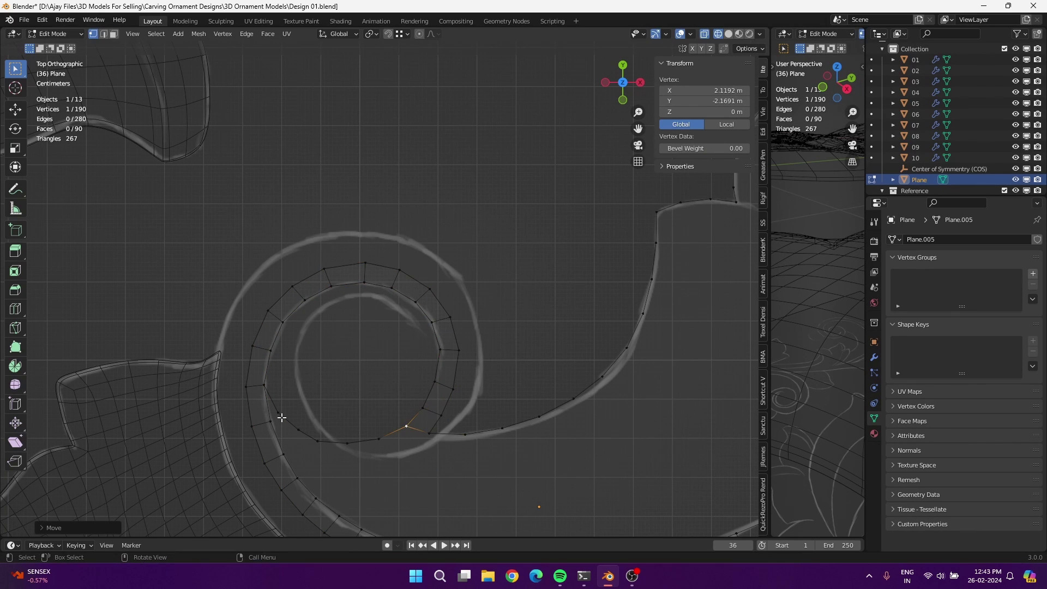
key(2)
alt+click(264, 376)
click(268, 34)
click(291, 161)
click(55, 484)
click(178, 500)
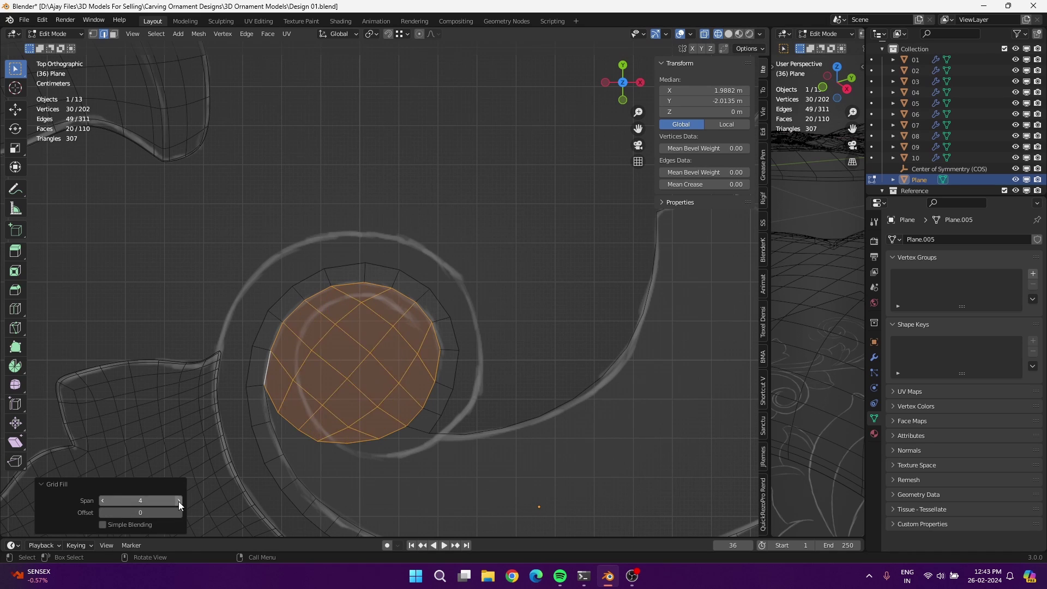
click(179, 501)
Shrink the selection to the inner faces and split them from the mesh
key(ctrl+KP_Subtract)
right_click(338, 384)
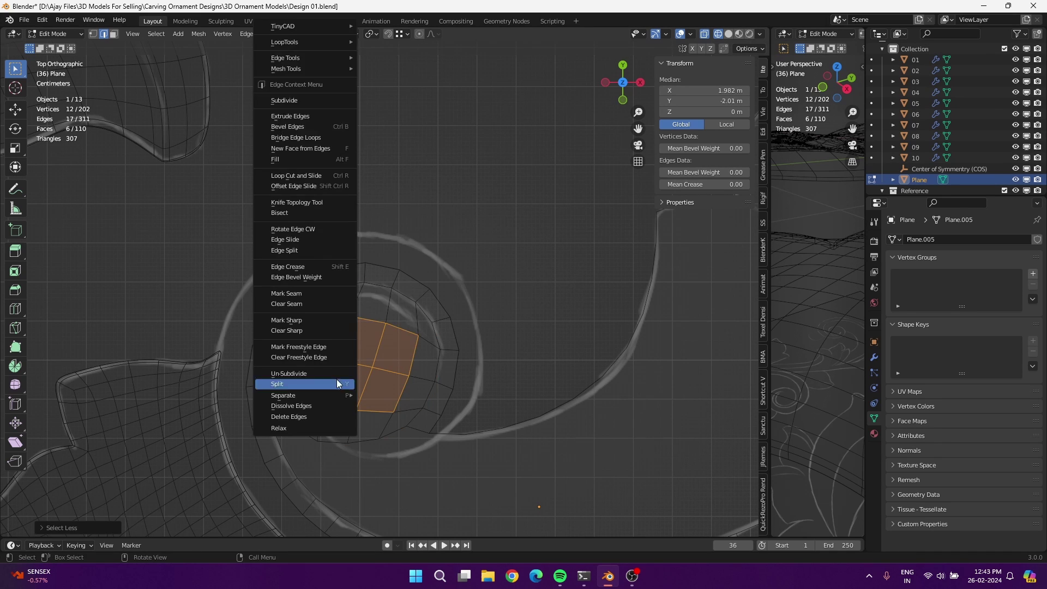
click(338, 383)
key(1)
scroll(388, 416, up, 2)
click(269, 283)
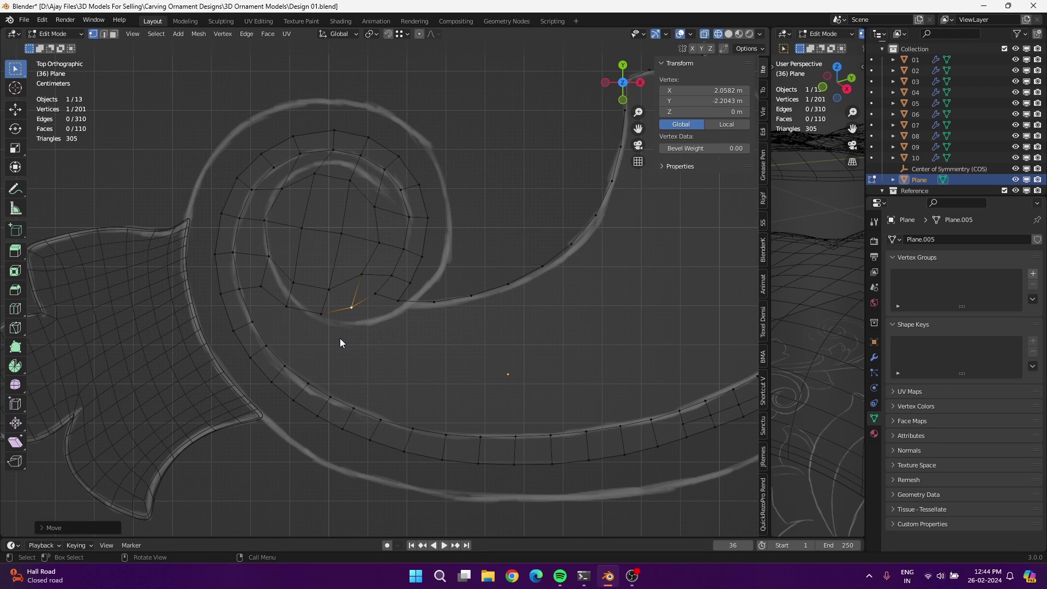
Fill a remaining gap with a face and move a curl vertex down and right
key(f)
scroll(370, 335, down, 1)
scroll(258, 303, down, 1)
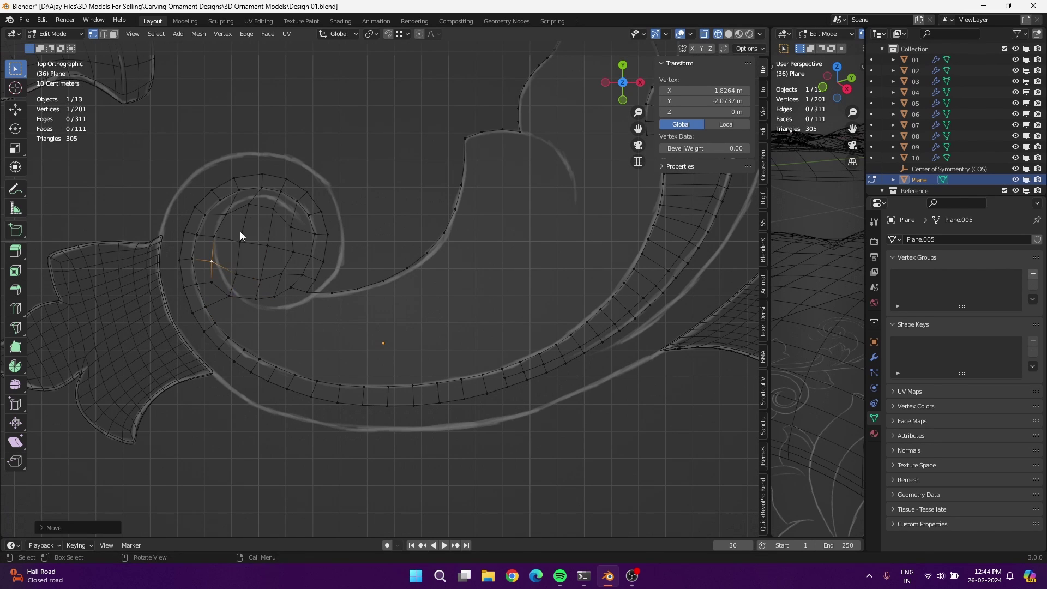
key(g)
click(257, 280)
scroll(256, 344, down, 1)
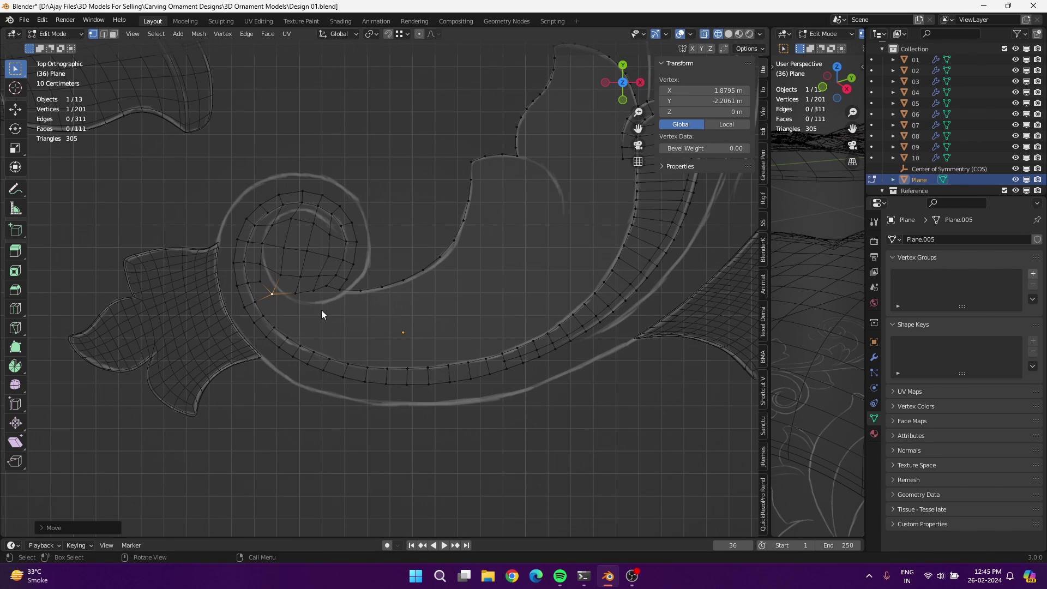
Knife a cut along the hook's reference curve to outline the upper lobe
scroll(404, 192, up, 3)
key(k)
drag(324, 376, 407, 438)
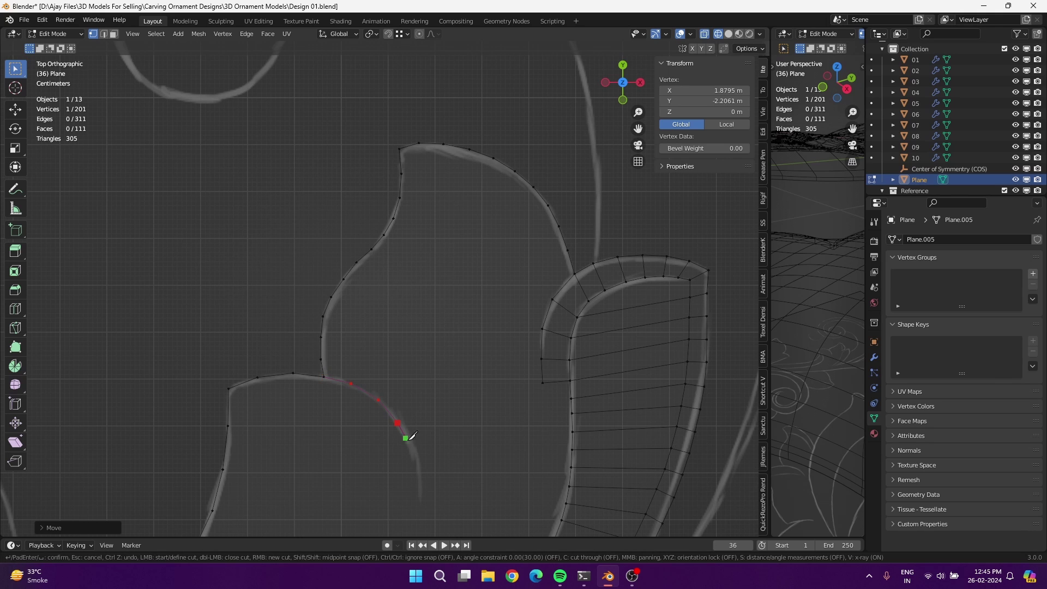
click(572, 467)
key(Return)
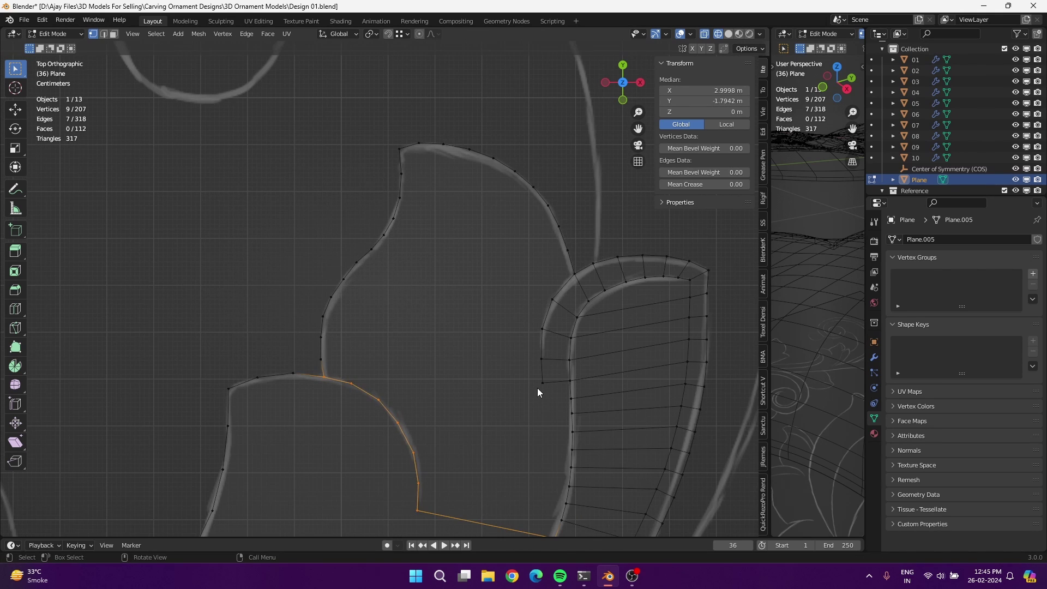
Dissolve the hooked band's extra cross loops and re-angle an edge across it
shift+middle_drag(538, 387, 540, 418)
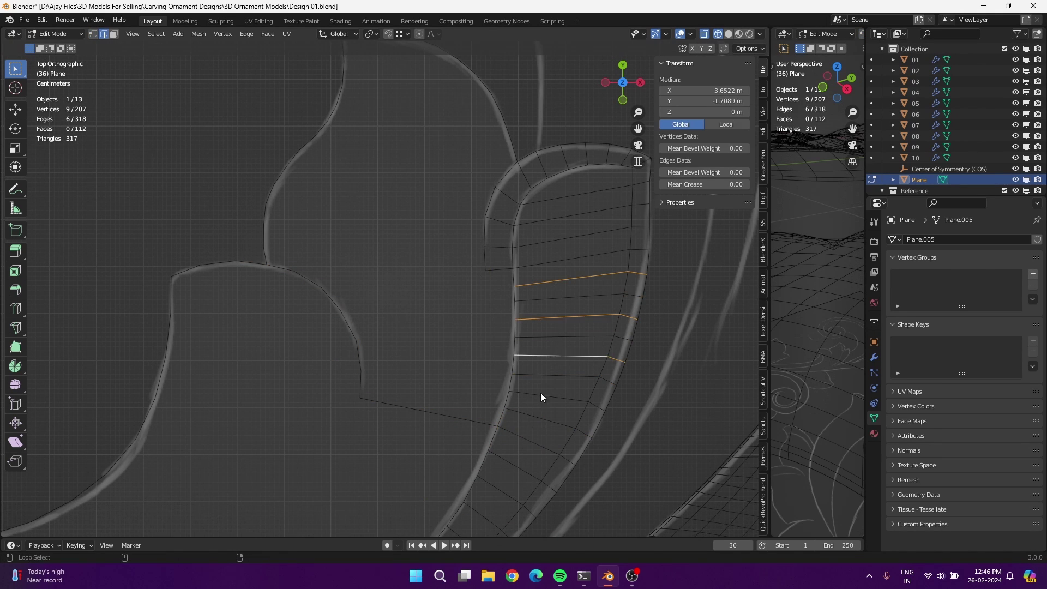
key(ctrl+x)
shift+middle_drag(541, 397, 415, 469)
click(491, 435)
key(r)
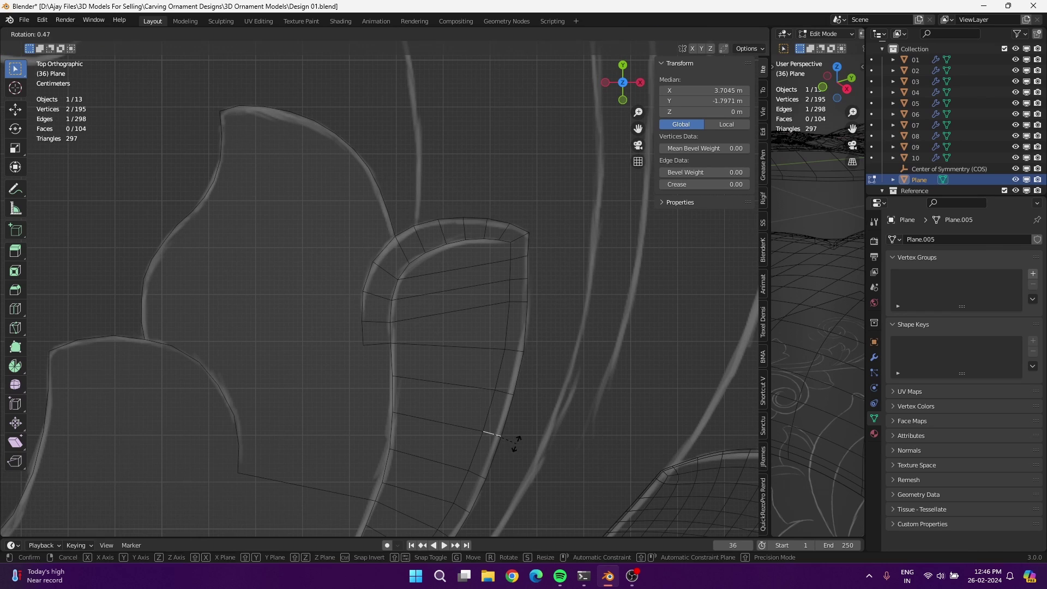
key(g)
click(518, 325)
Nudge the band's outer-edge vertices and the lobe's bottom corner vertex onto the curve
key(1)
click(539, 267)
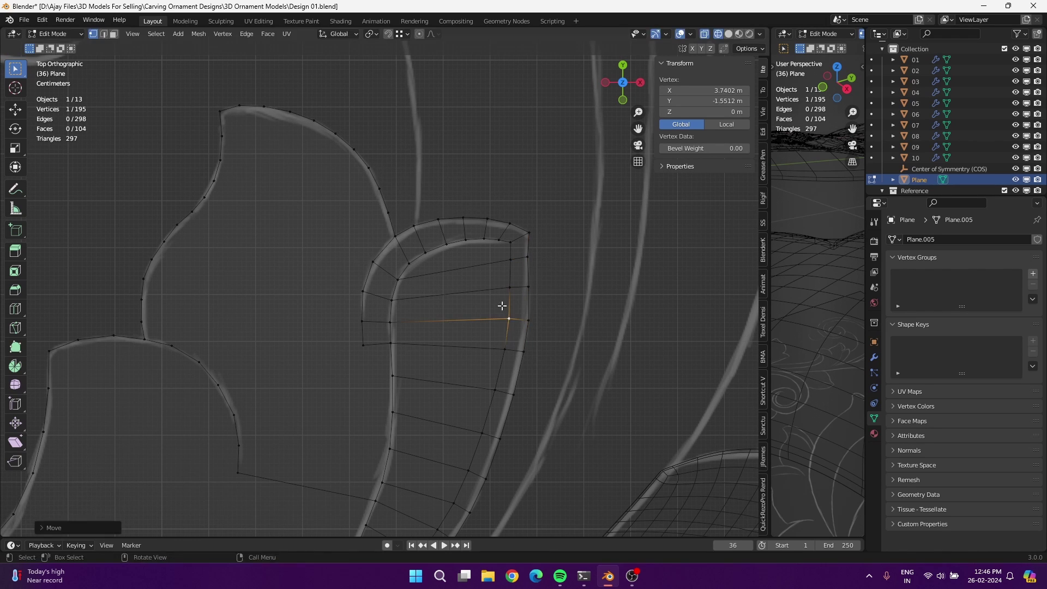
click(523, 352)
key(g)
click(523, 359)
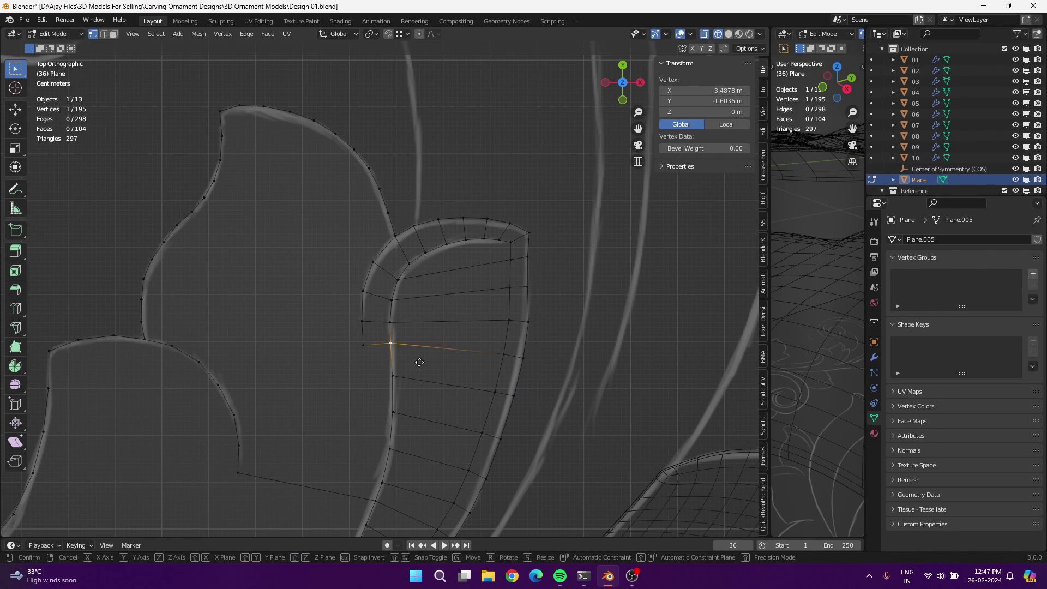
click(384, 481)
key(g)
click(381, 502)
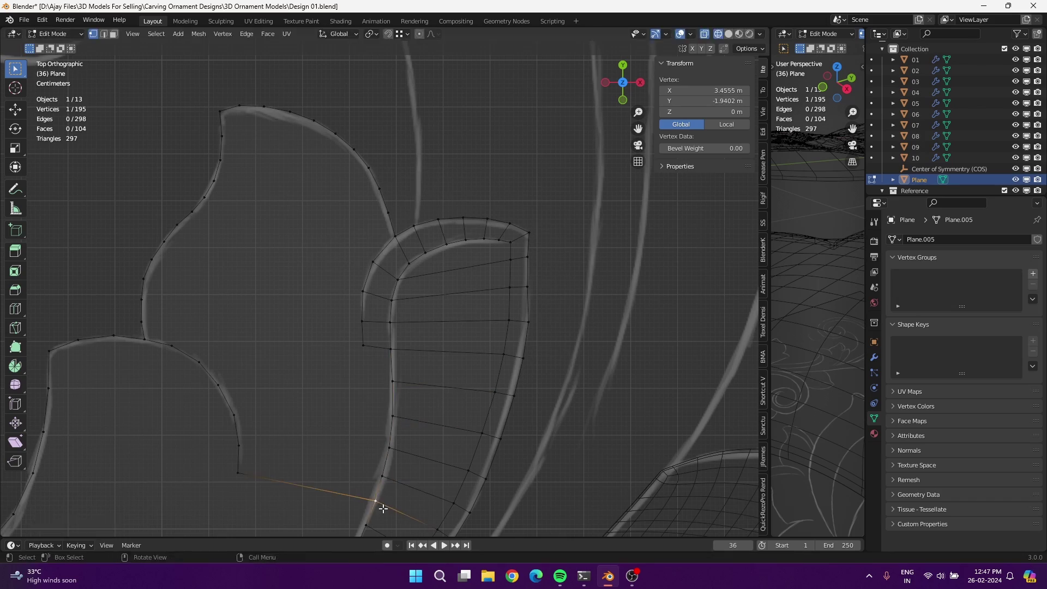
Add three lengthwise loop cuts along the long curved band
mouse_move(381, 502)
shift+middle_down()
mouse_move(355, 409)
mouse_move(447, 312)
shift+middle_up()
mouse_move(393, 377)
shift+middle_down()
mouse_move(447, 173)
mouse_move(529, 273)
shift+middle_up()
scroll(529, 274, down, 3)
shift+middle_drag(306, 355, 497, 195)
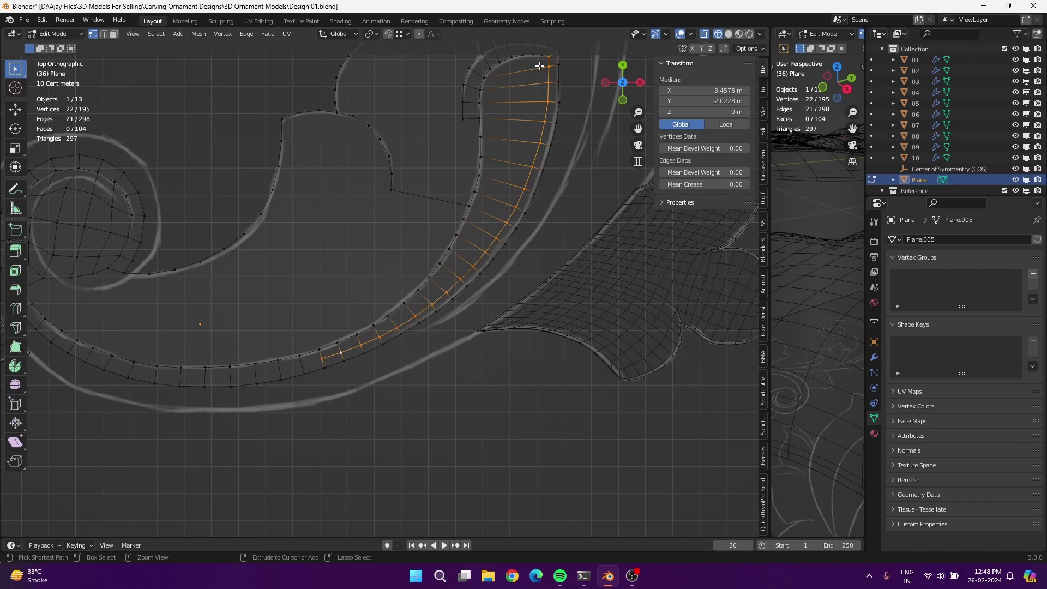
click(497, 195)
click(551, 93)
key(ctrl+r)
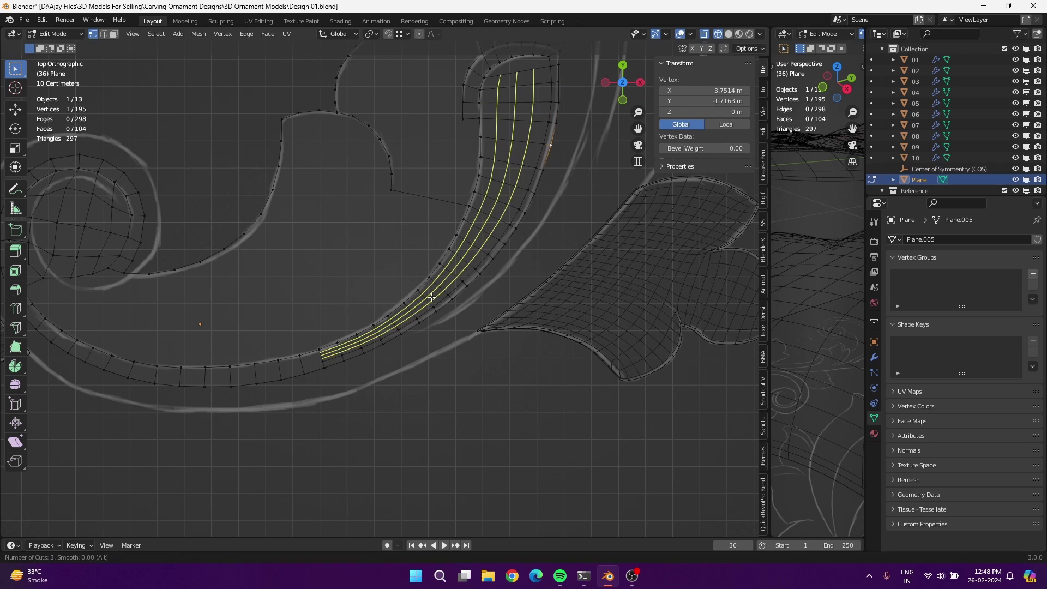
key(Escape)
shift+middle_drag(560, 105, 400, 312)
Select the upper lobe's face in face select mode
key(3)
click(393, 213)
scroll(441, 303, up, 2)
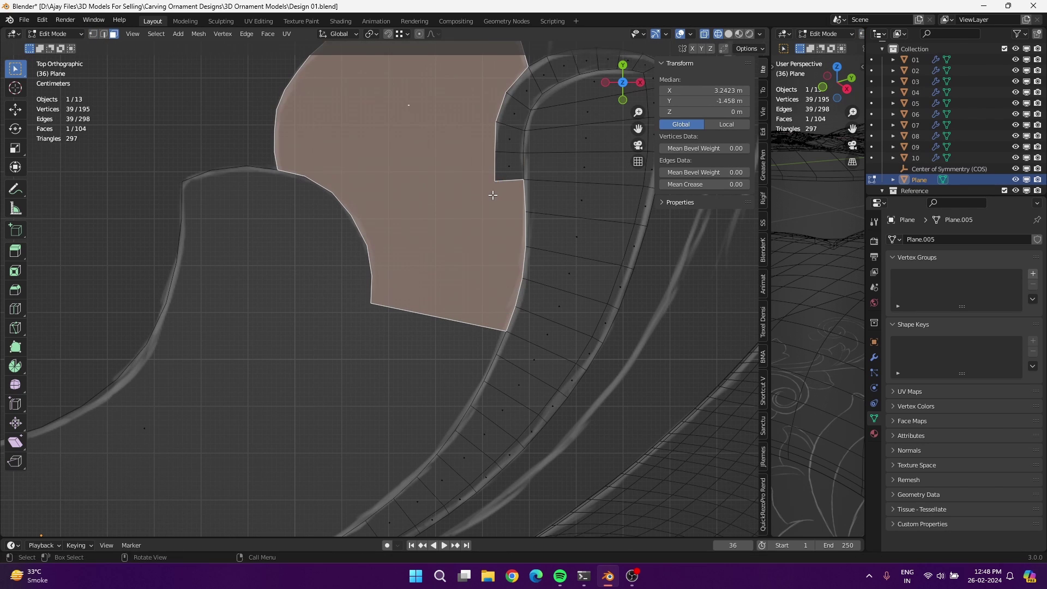
Fill a strip of faces between the upper lobe and the neighbouring band
key(1)
key(f)
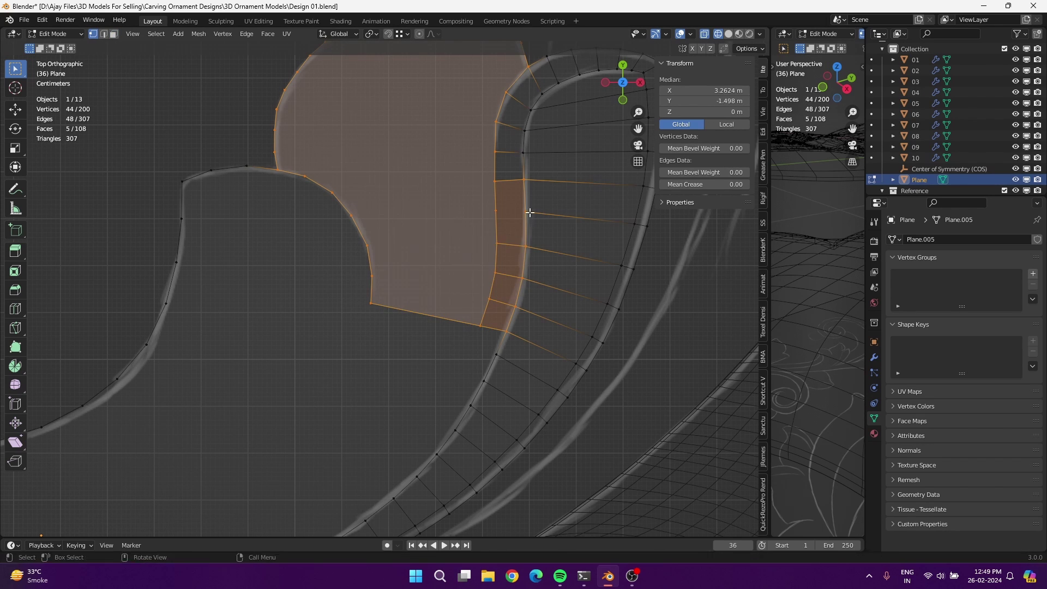
key(alt+a)
key(3)
Inset the big lobe face so it gains a border ring of quads
click(453, 243)
shift+middle_drag(453, 243, 554, 321)
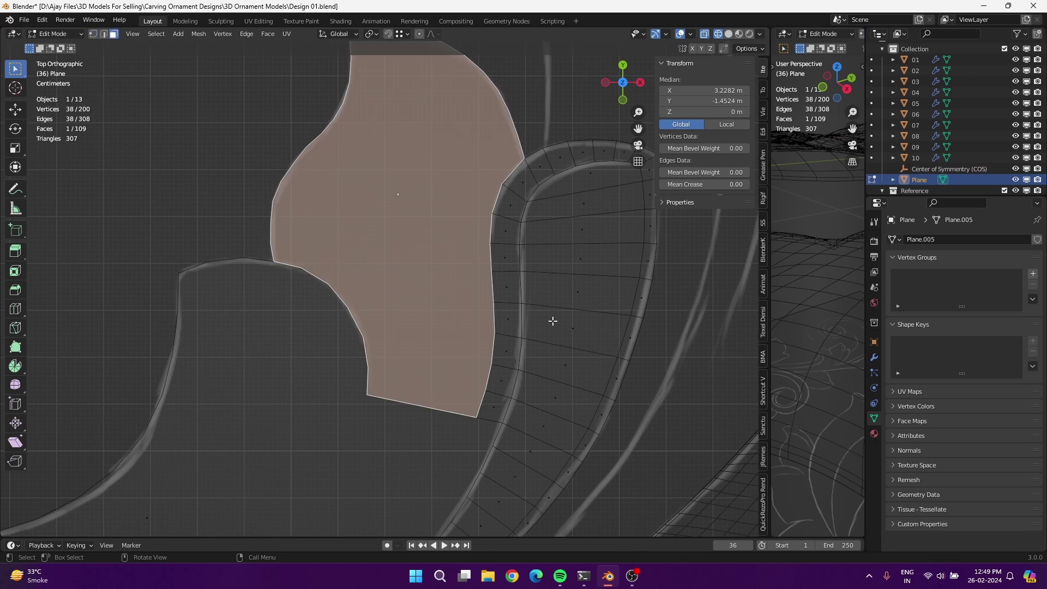
key(i)
click(403, 410)
Knife-cut a new edge on the lobe and vertex-slide a vertex along its edge
key(k)
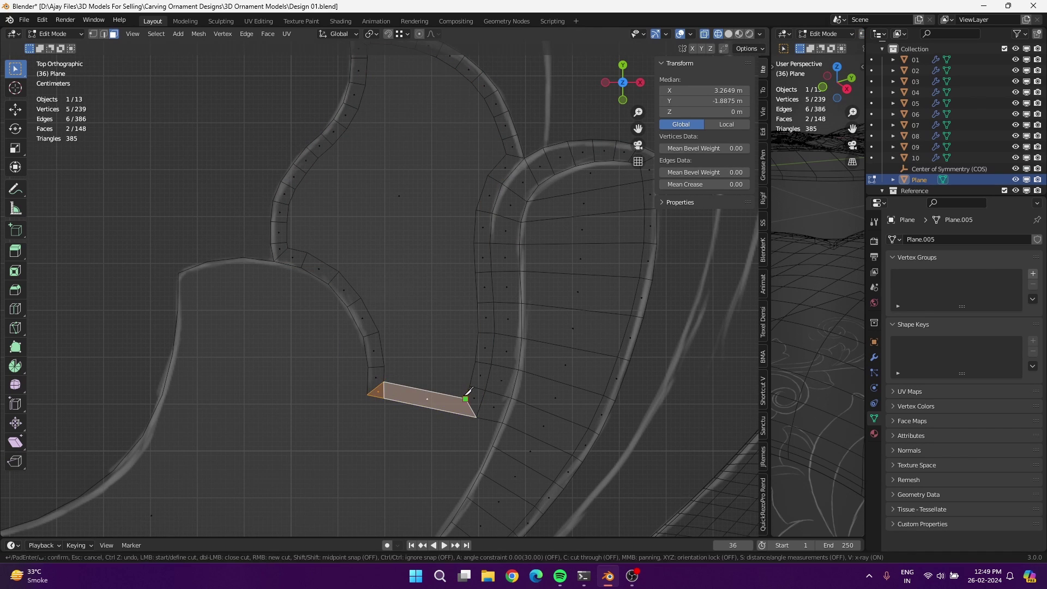
key(Escape)
key(shift+Tab)
key(1)
click(385, 397)
key(shift+v)
Select and adjust the vertex at the lobe's top corner
scroll(379, 314, up, 2)
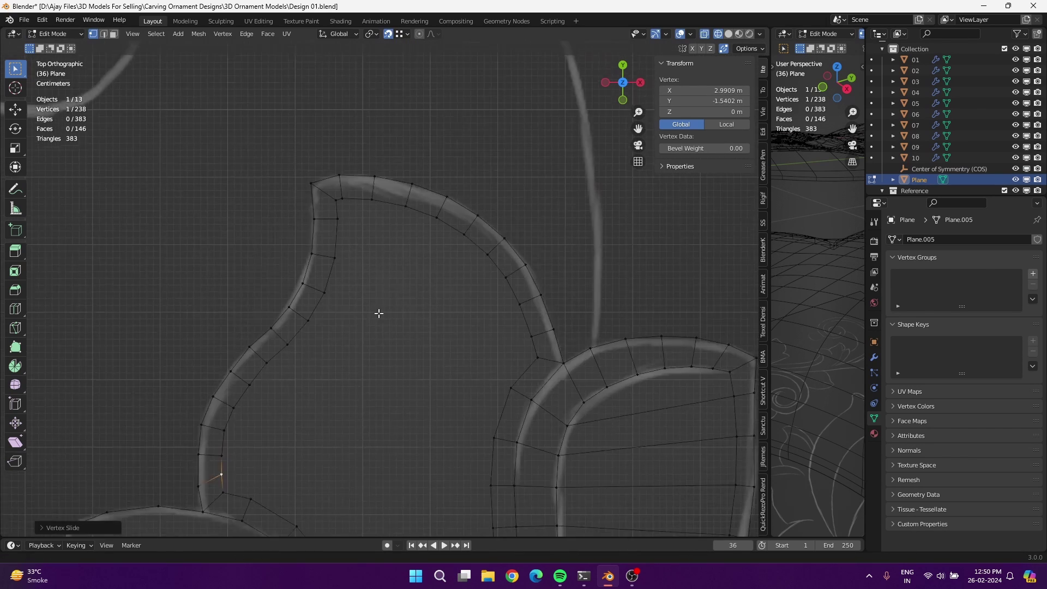
scroll(379, 313, up, 2)
click(316, 140)
scroll(327, 191, down, 2)
key(g)
key(Escape)
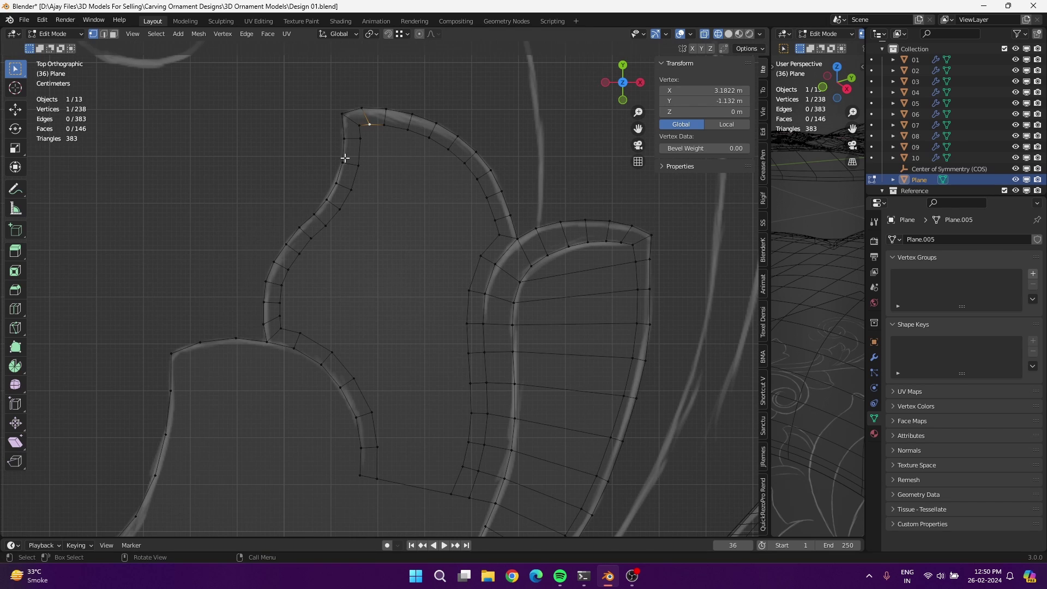
Dissolve the extra edge ring across the lobe's top arc
key(2)
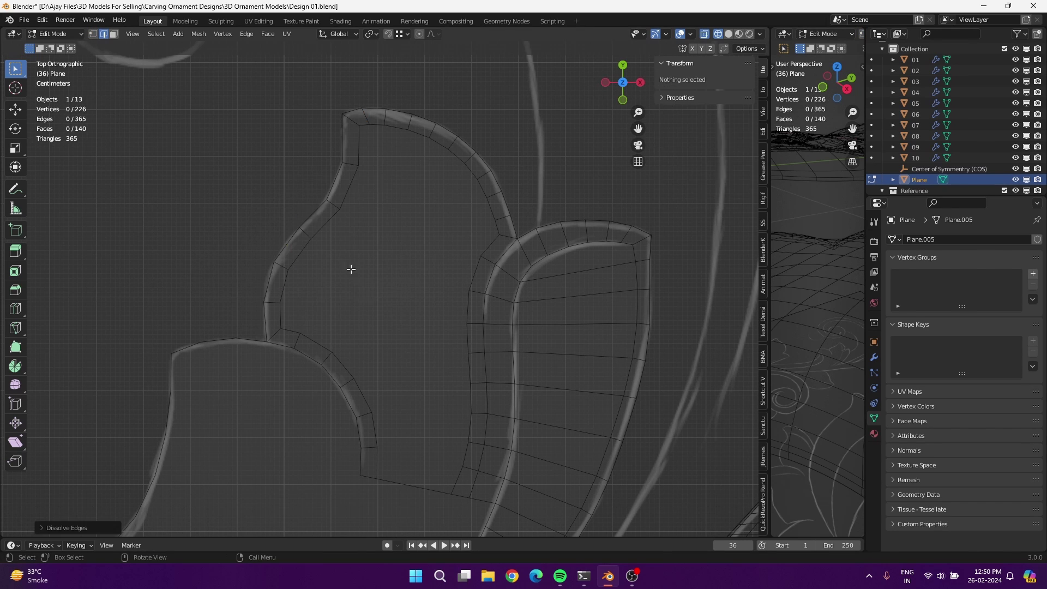
ctrl+alt+click(457, 136)
key(x)
click(386, 259)
key(1)
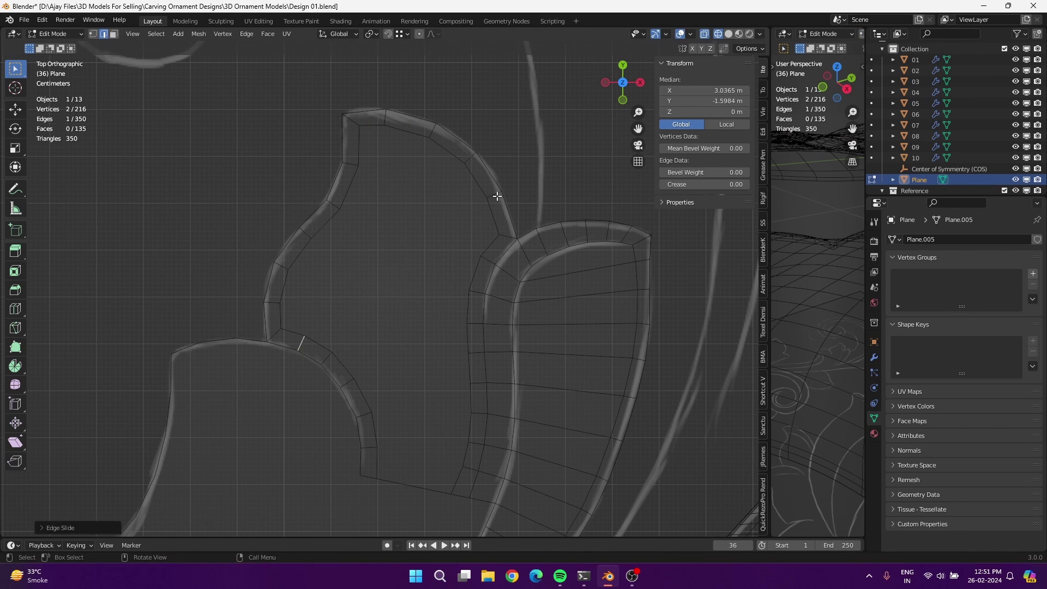
Knife-cut an edge across the bottom face, undoing the unwanted top cut
key(k)
click(339, 209)
click(473, 313)
key(Return)
key(ctrl+z)
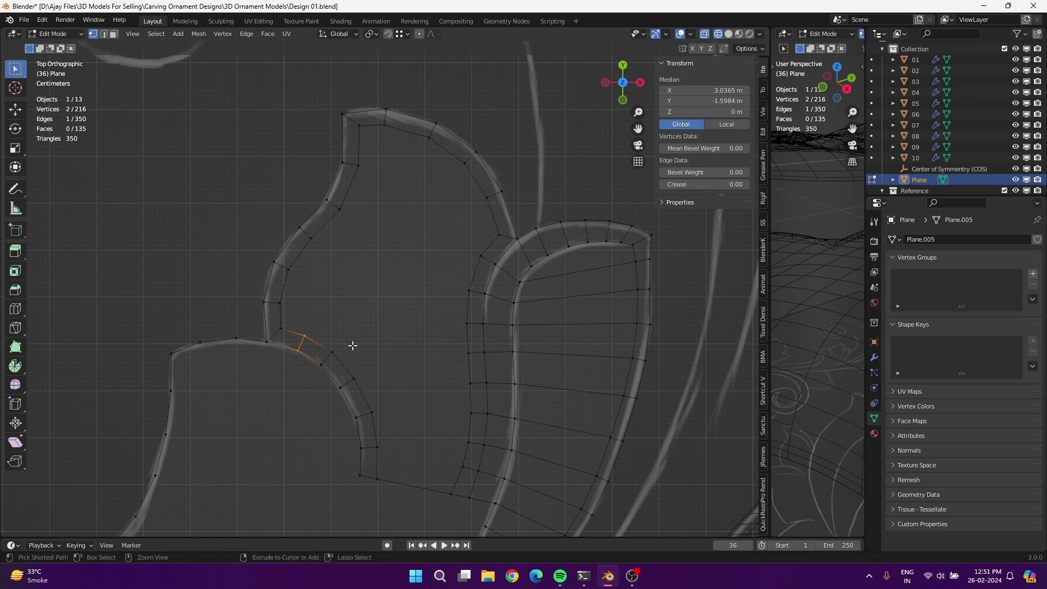
key(k)
click(472, 413)
click(380, 383)
key(Return)
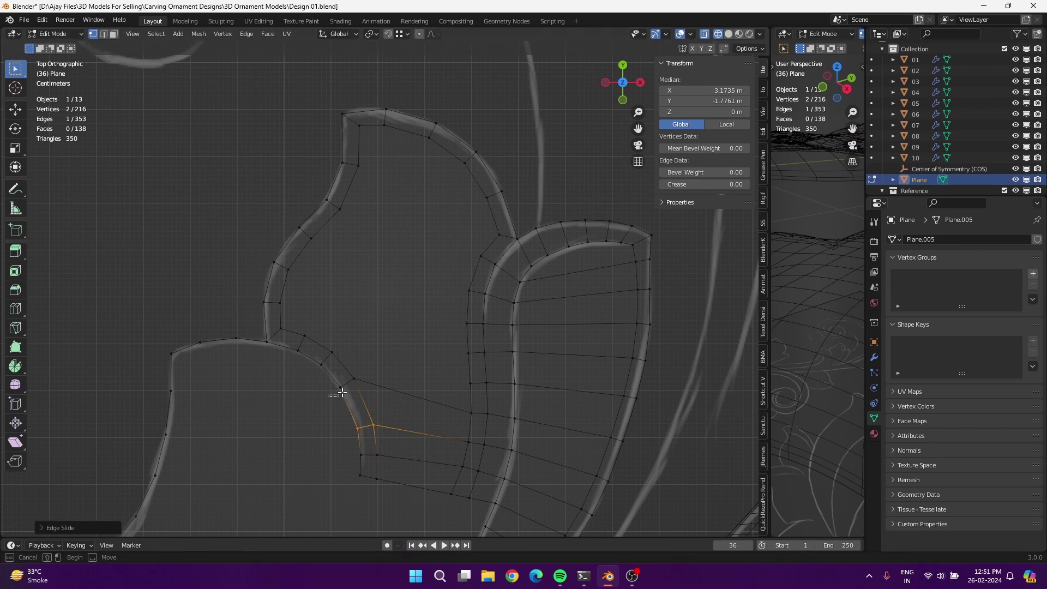
Move the bottom edge vertices to line up with the lobe rim
click(374, 421)
drag(449, 491, 355, 479)
key(g)
click(378, 391)
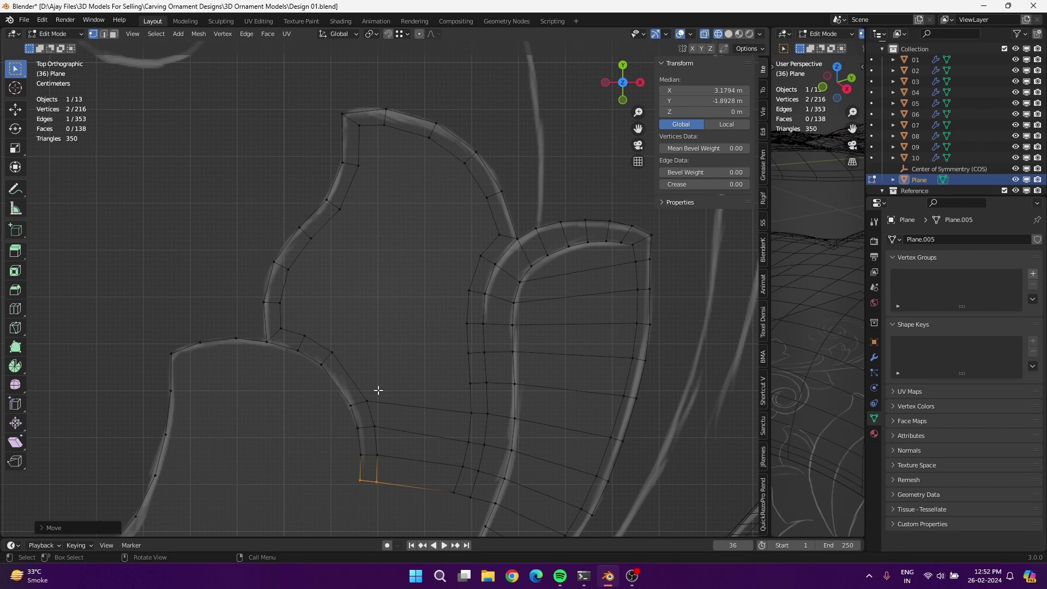
Loop-cut the lower strip and knife-cut a new edge across the lobe
key(ctrl+r)
click(349, 379)
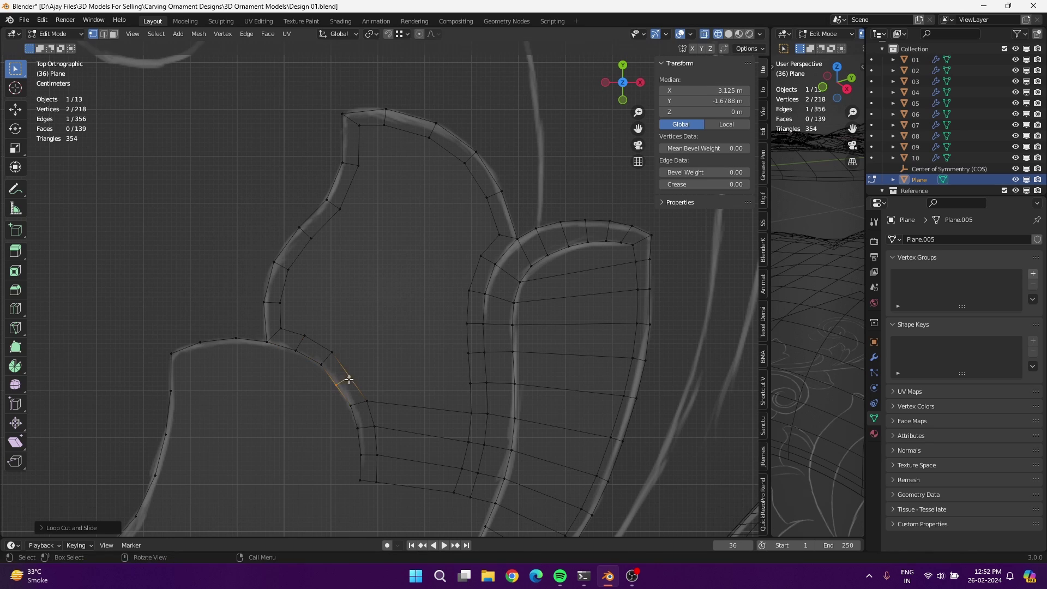
click(470, 384)
key(Return)
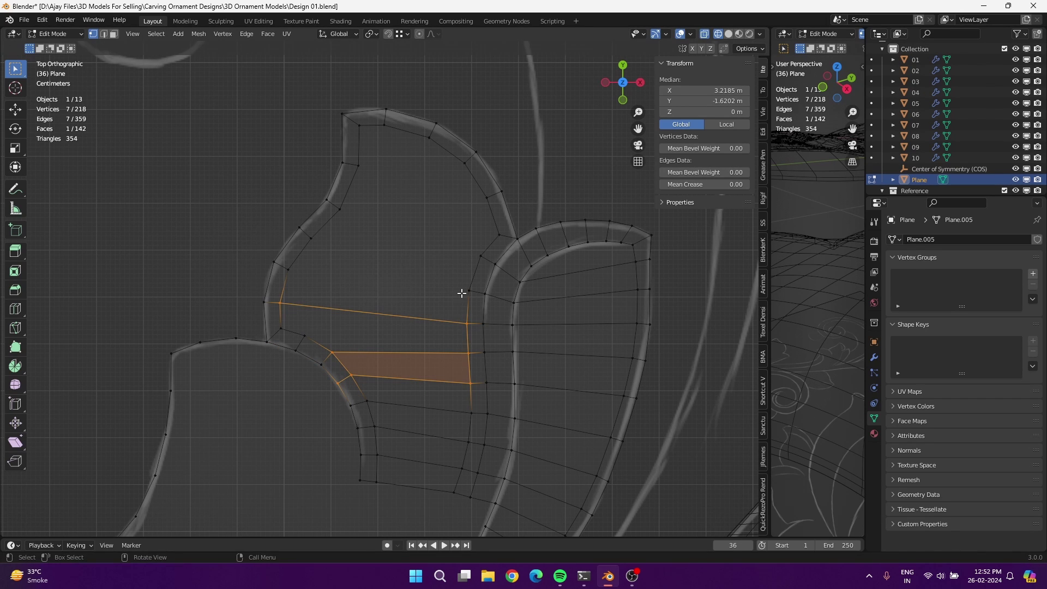
key(ctrl+z)
key(ctrl+z)
key(k)
click(309, 271)
key(Return)
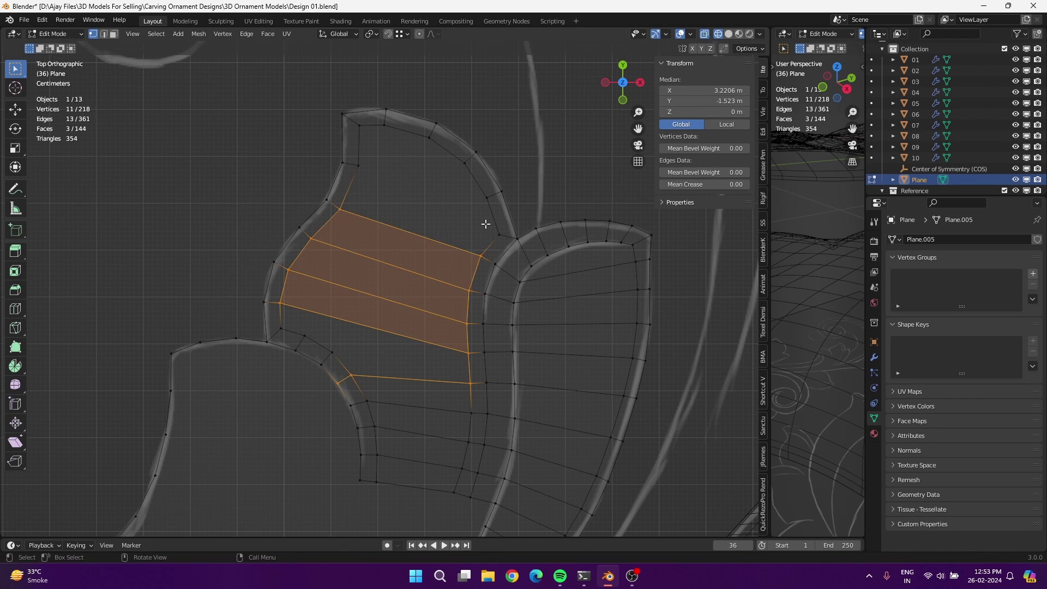
Add and reposition an edge loop across the lobe, then preview more loop cuts
key(a)
click(410, 129)
key(g)
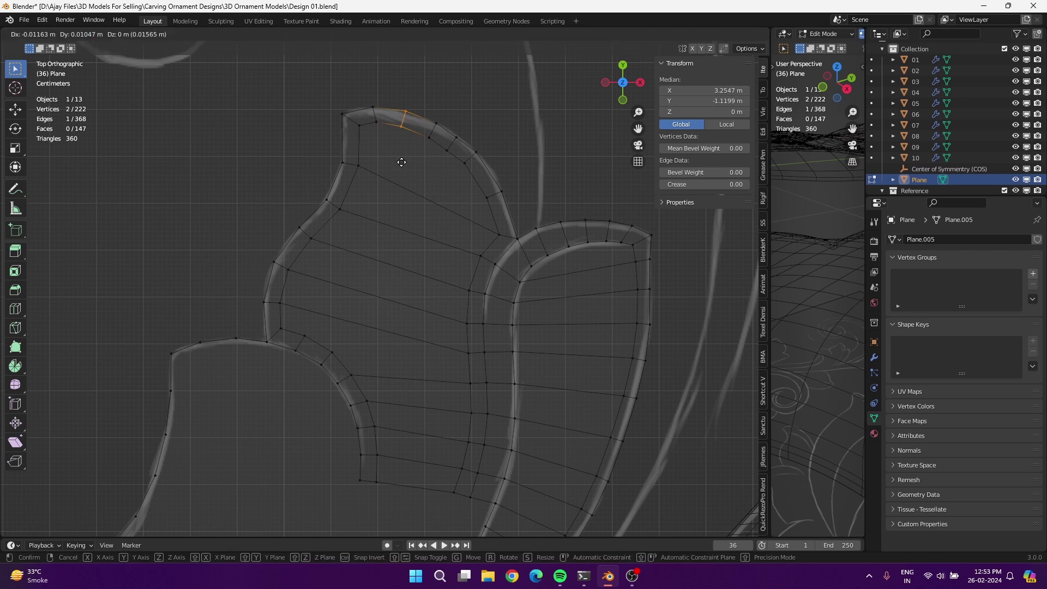
click(515, 180)
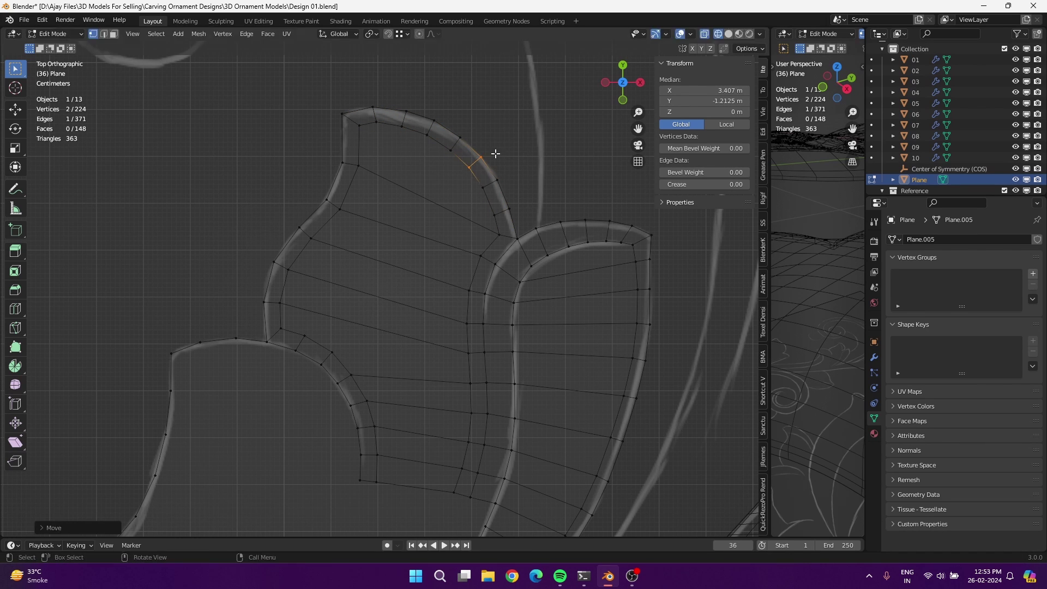
click(447, 212)
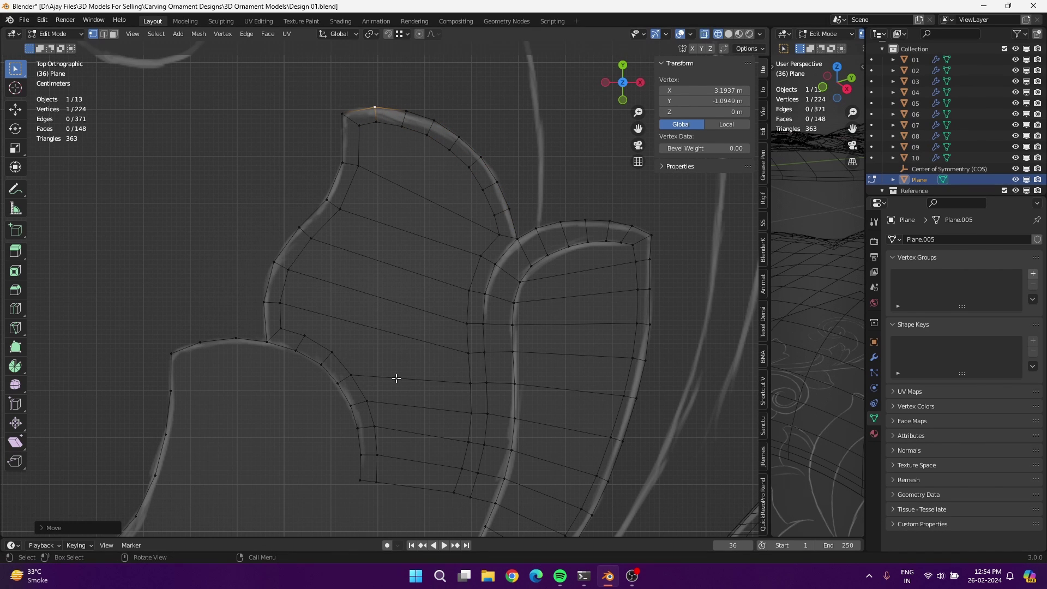
key(ctrl+r)
click(357, 371)
Apply a six-cut loop across the lobe and knife-cut its grid corners
click(420, 219)
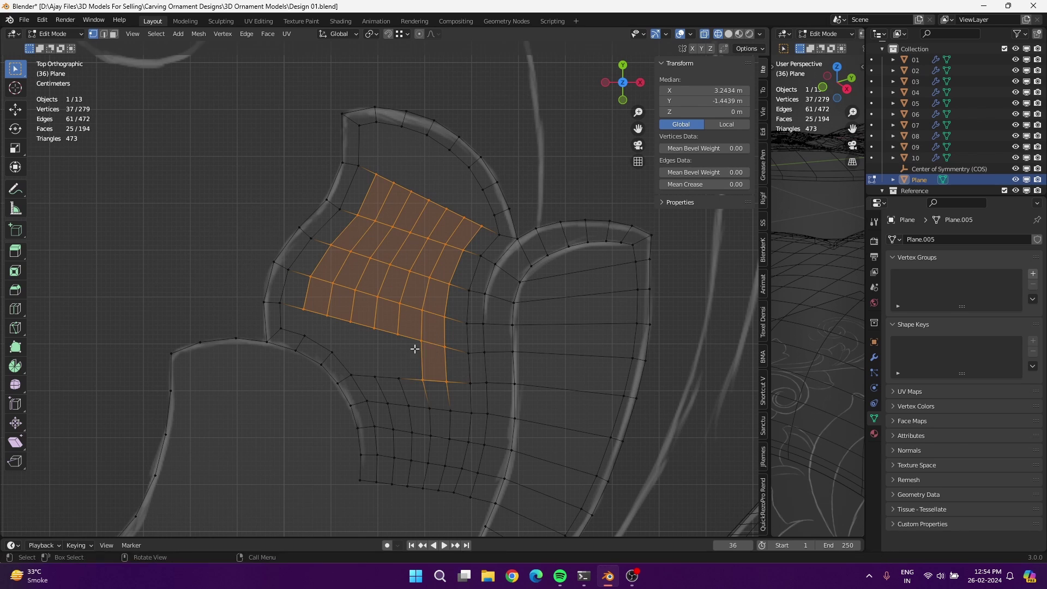
key(k)
click(332, 352)
click(470, 168)
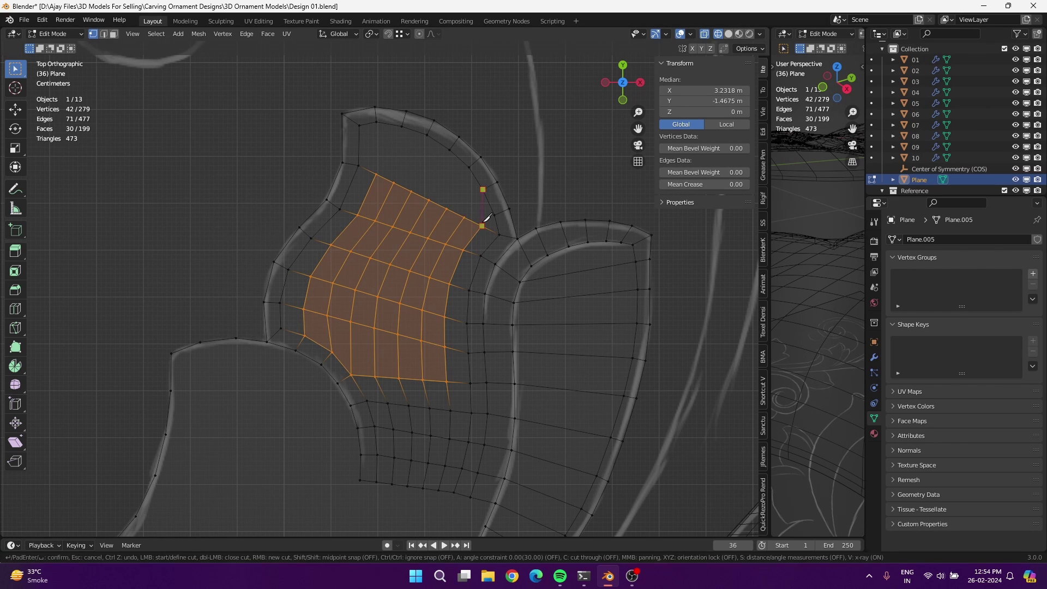
click(483, 189)
key(Return)
Add a small knife cut near the top right, nudge a vertex onto the rim, and loop-cut the top faces
click(495, 214)
click(510, 208)
key(Return)
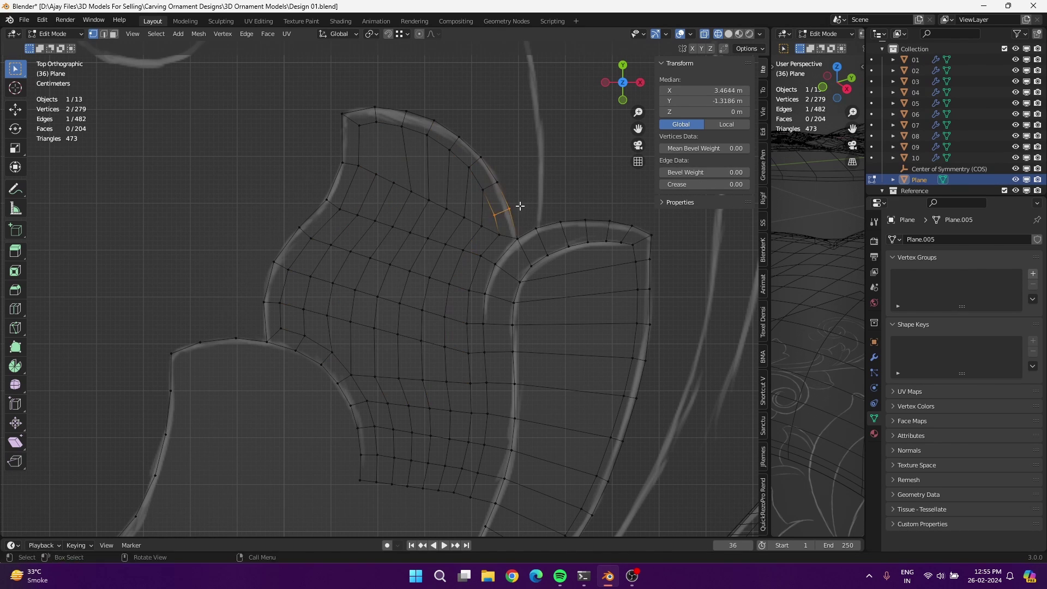
drag(488, 150, 498, 218)
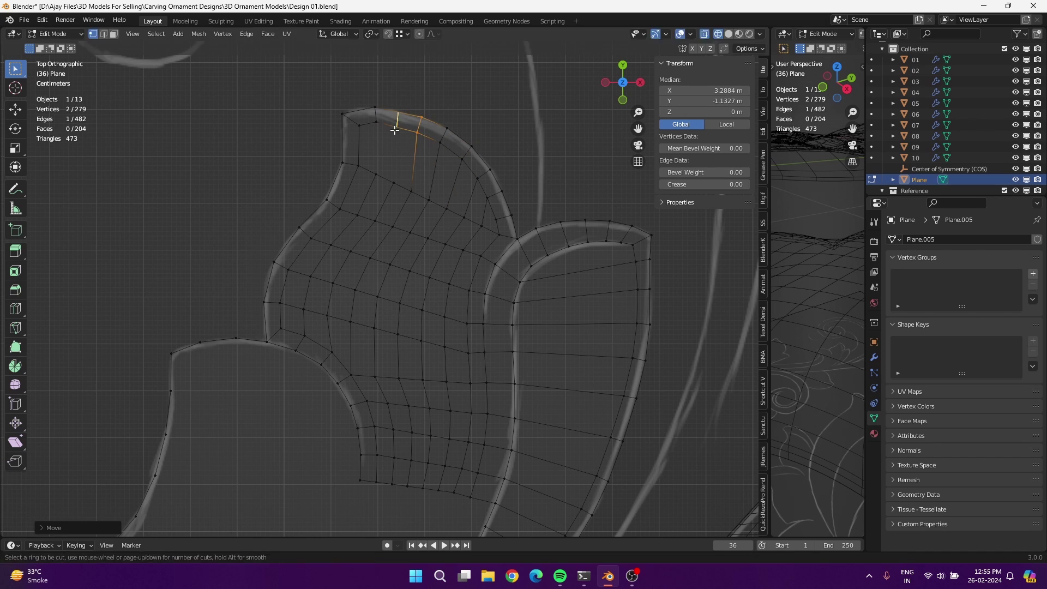
key(j)
shift+click(370, 164)
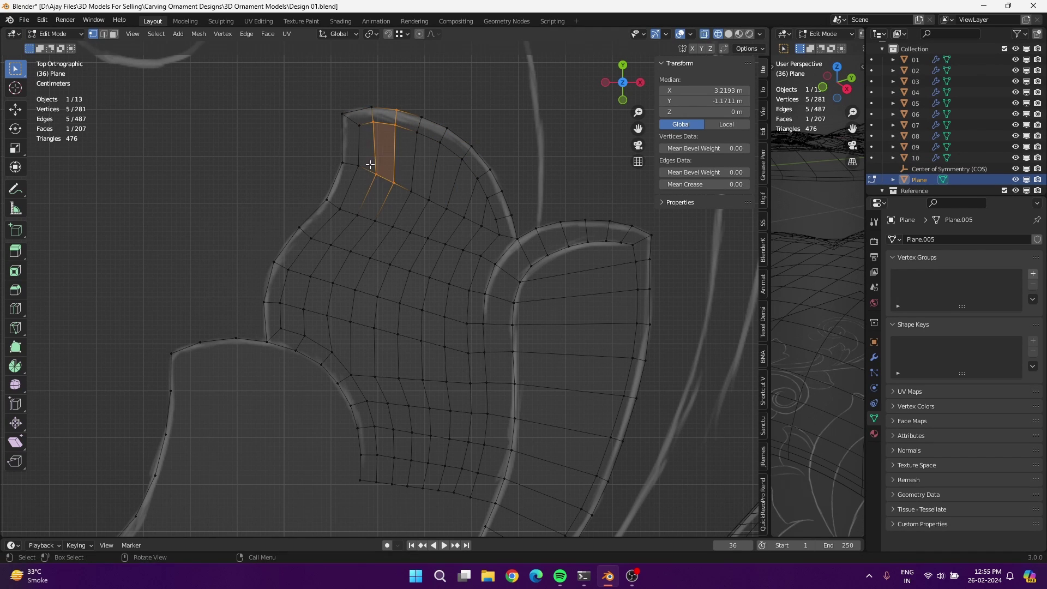
Select the whole lobe patch and Relax it
ctrl+click(392, 487)
scroll(462, 432, down, 2)
ctrl+shift+click(392, 252)
right_click(333, 532)
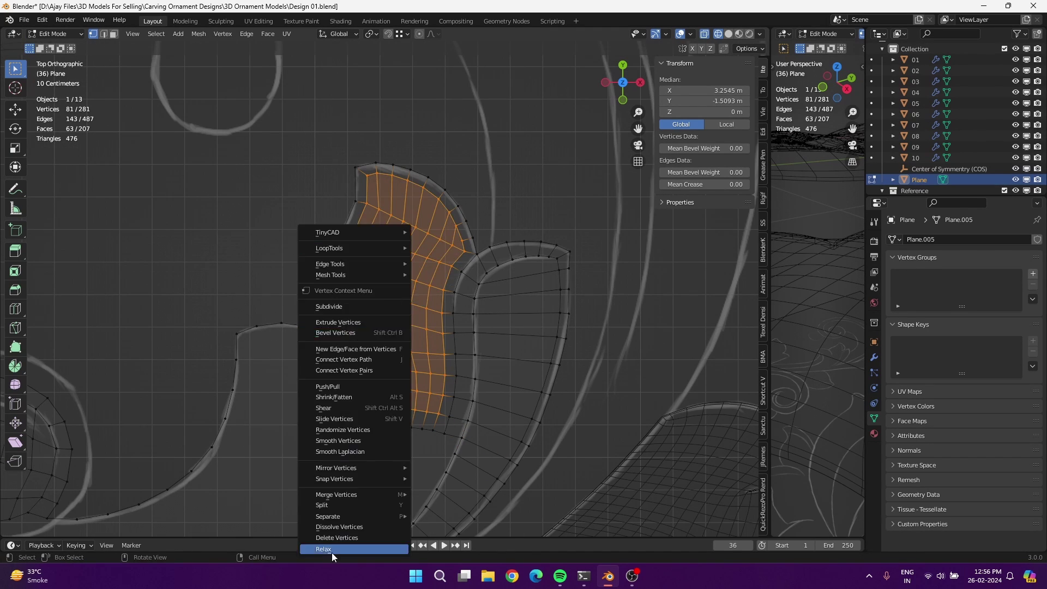
click(414, 540)
scroll(349, 215, up, 2)
Join two selected vertices with a new edge
scroll(428, 219, down, 2)
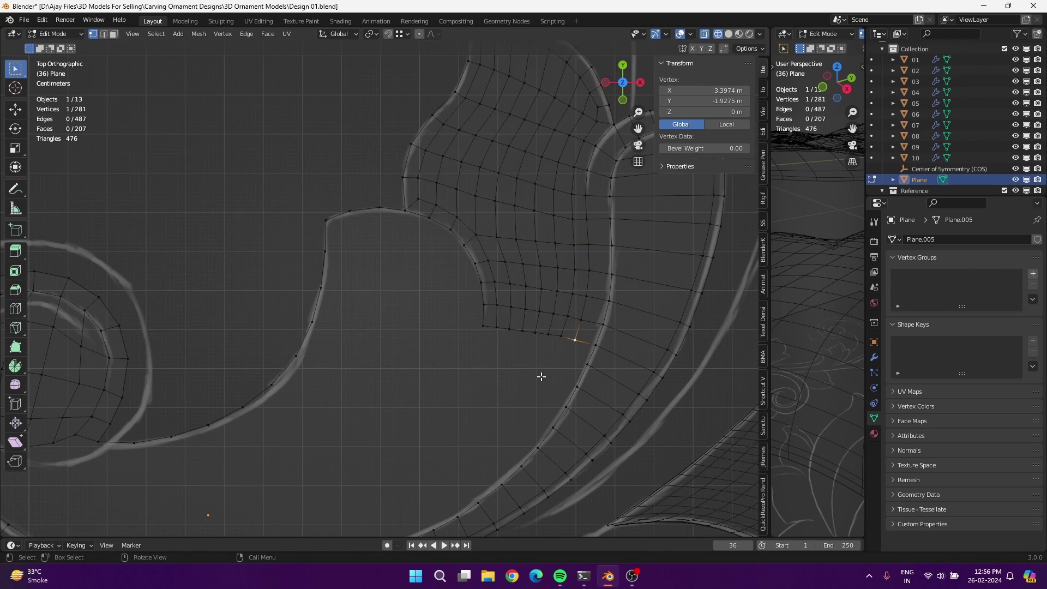
click(445, 286)
key(ctrl+r)
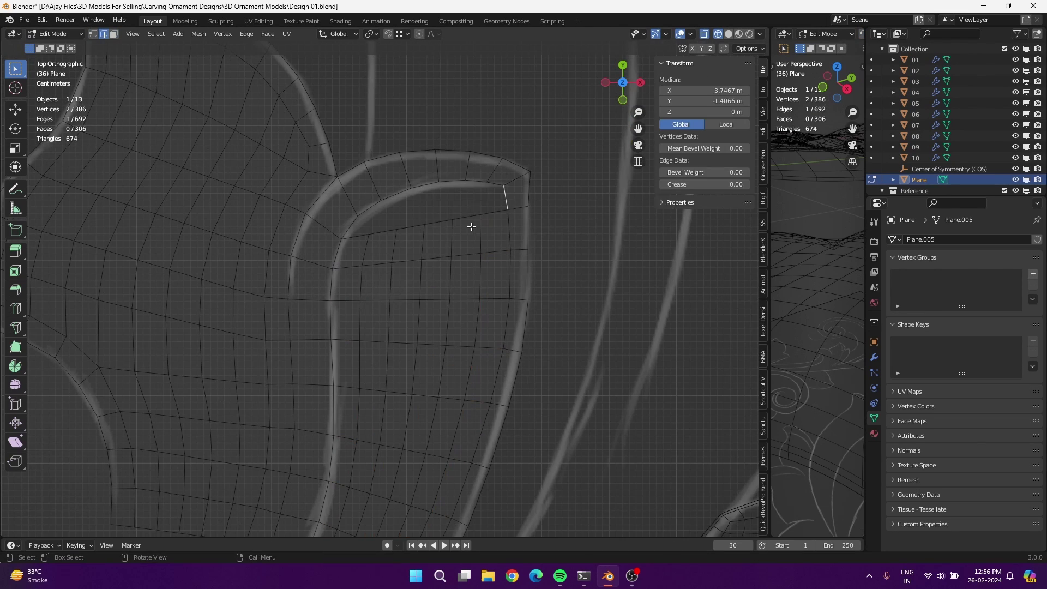
key(f)
scroll(445, 275, up, 2)
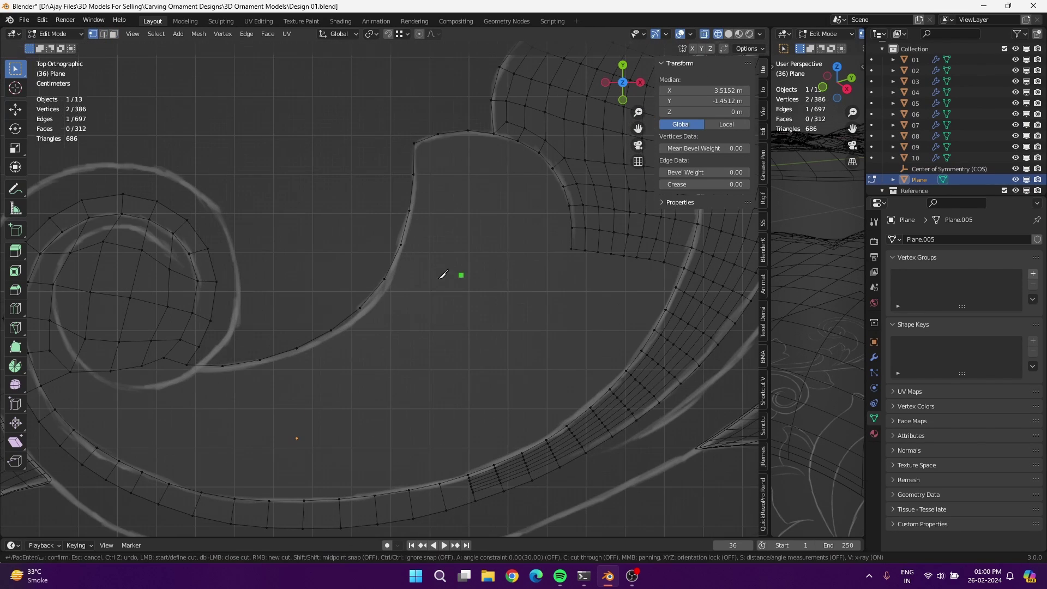
scroll(146, 465, down, 2)
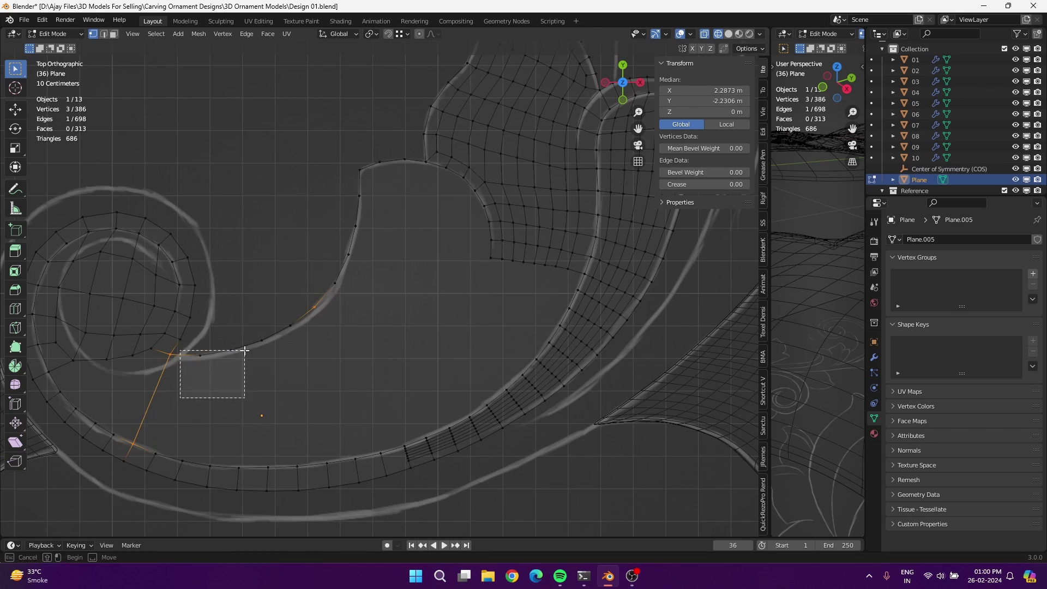
Select the vertices beneath the spiral curl and knife-cut an edge toward it
drag(182, 397, 243, 346)
key(ctrl+l)
key(k)
click(348, 254)
key(Return)
Knife-cut faces bridging the curl and the lower band, redoing a misplaced cut
key(k)
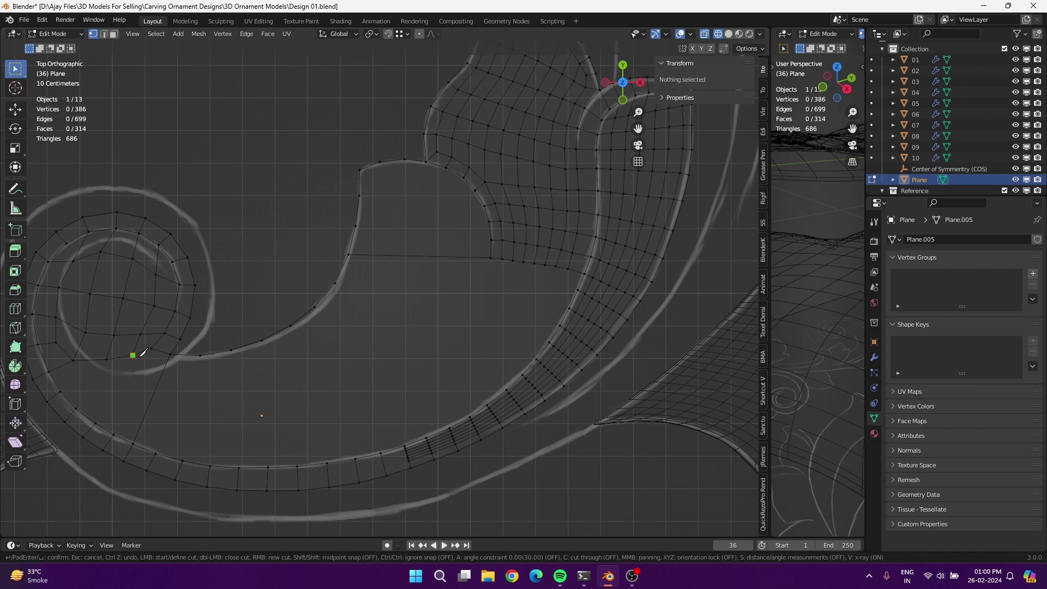
click(133, 355)
key(Return)
key(k)
key(ctrl+z)
key(k)
click(82, 393)
key(Return)
Dissolve the extra edges among the new faces and relax them
shift+click(159, 398)
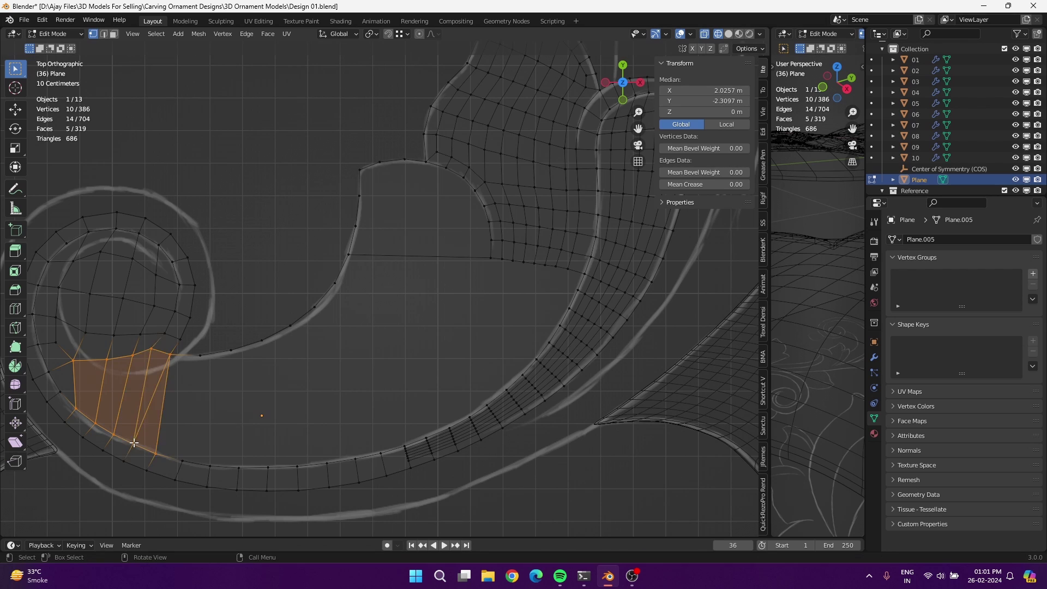
key(2)
key(x)
click(220, 400)
key(l)
right_click(136, 378)
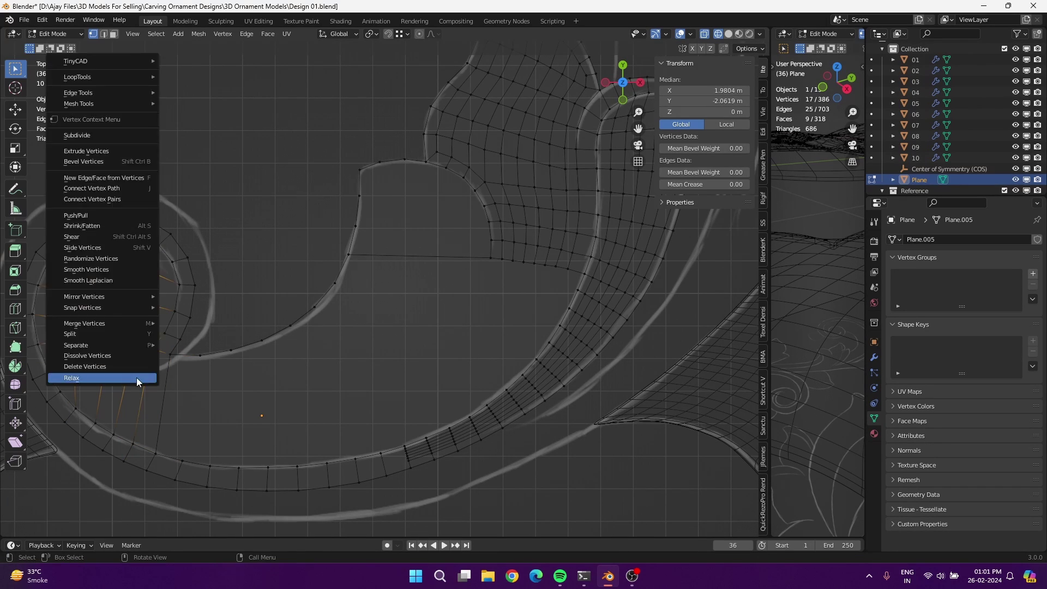
shift+middle_drag(137, 377, 267, 378)
right_click(267, 378)
key(1)
key(alt+a)
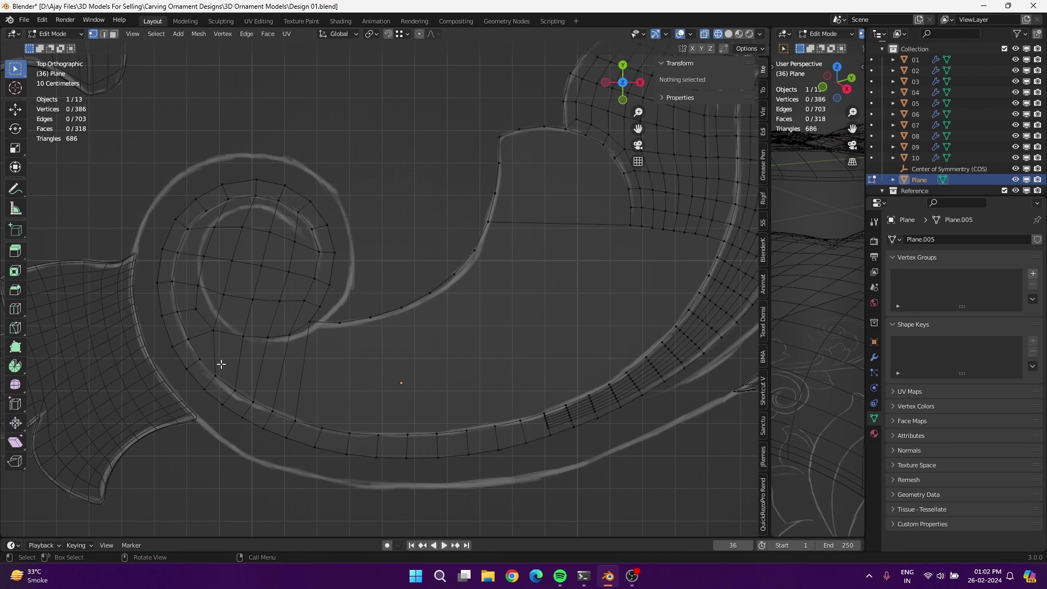
Inset the large face below the upper lobe
scroll(221, 364, down, 2)
alt+click(395, 390)
key(f)
key(i)
scroll(336, 307, up, 3)
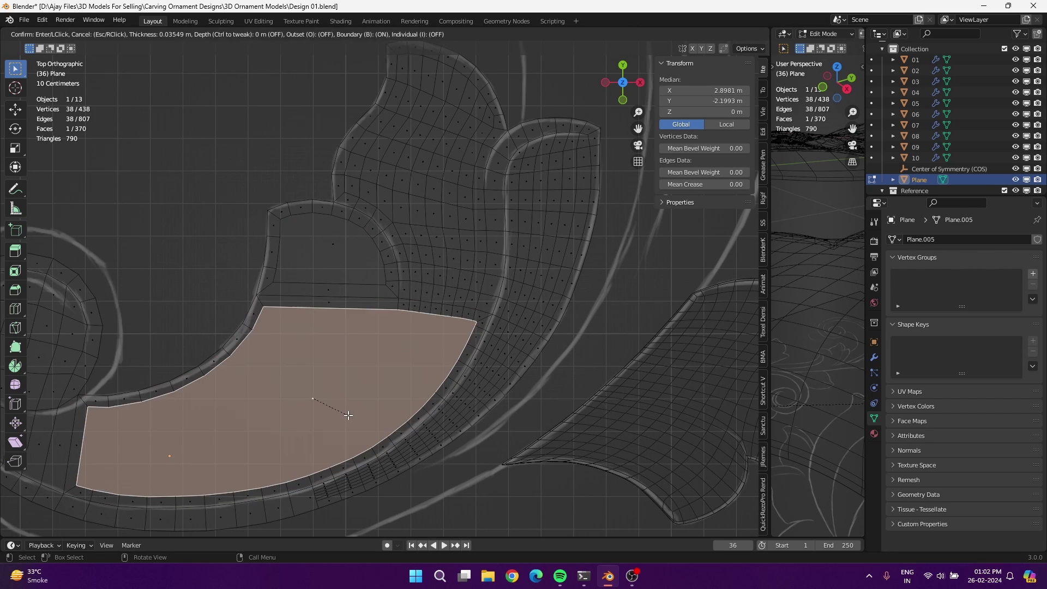
click(343, 415)
Delete the thin strip of faces above it
key(3)
click(311, 300)
key(x)
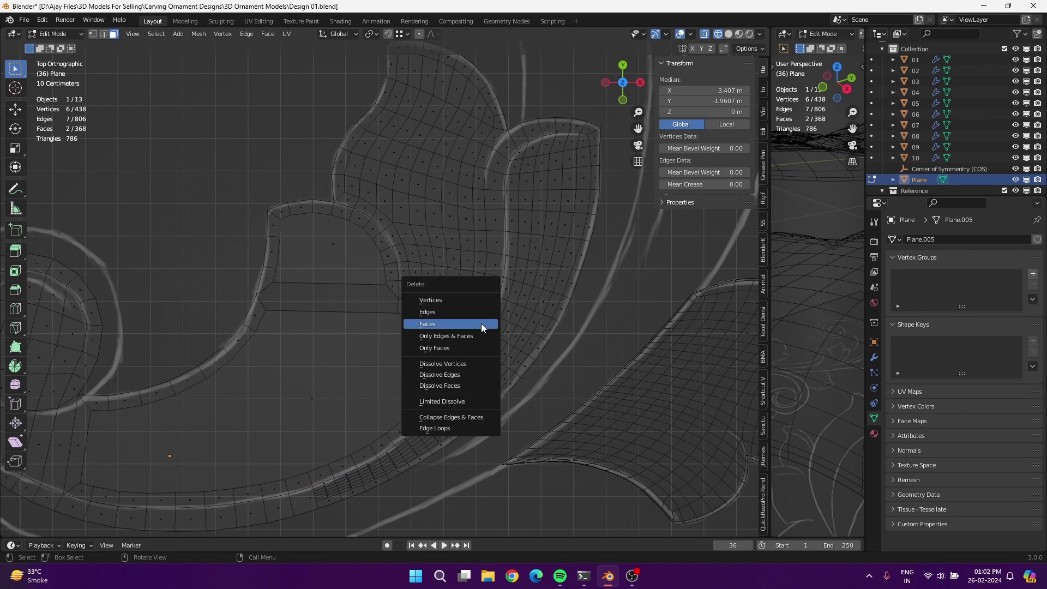
click(482, 328)
Slide a vertex, then merge the two vertices at their center
key(1)
click(309, 285)
key(shift+v)
scroll(383, 283, up, 2)
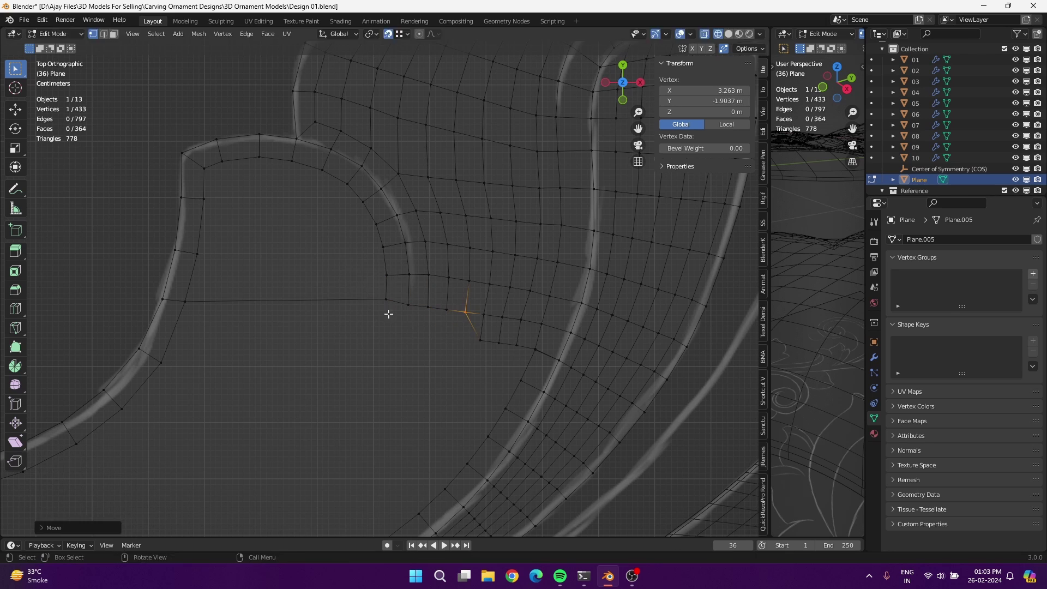
key(m)
click(541, 354)
Knife-cut new edges along the lobe's border
key(x)
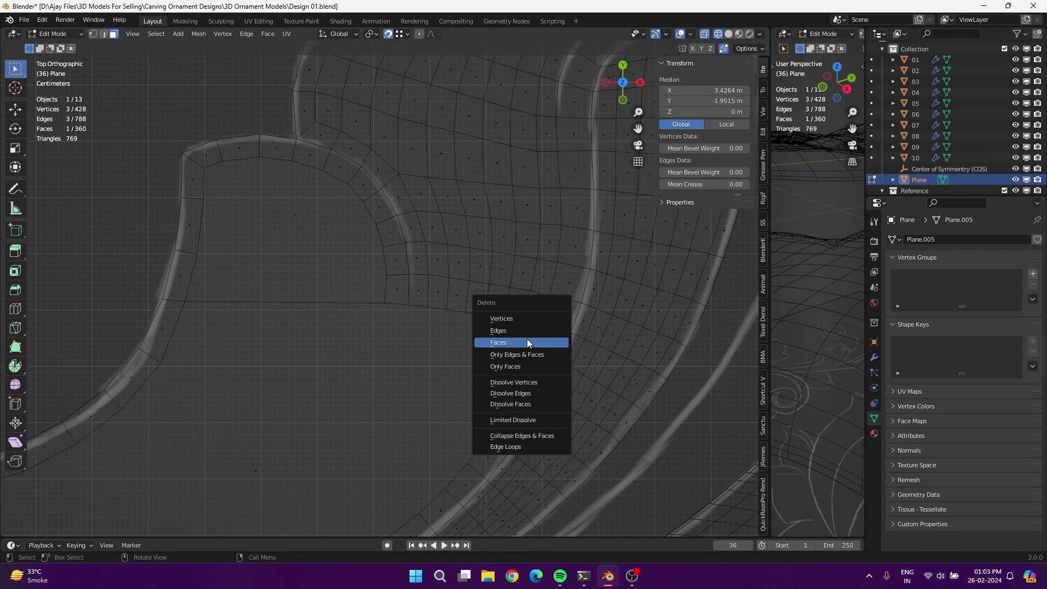
shift+middle_drag(271, 233, 370, 253)
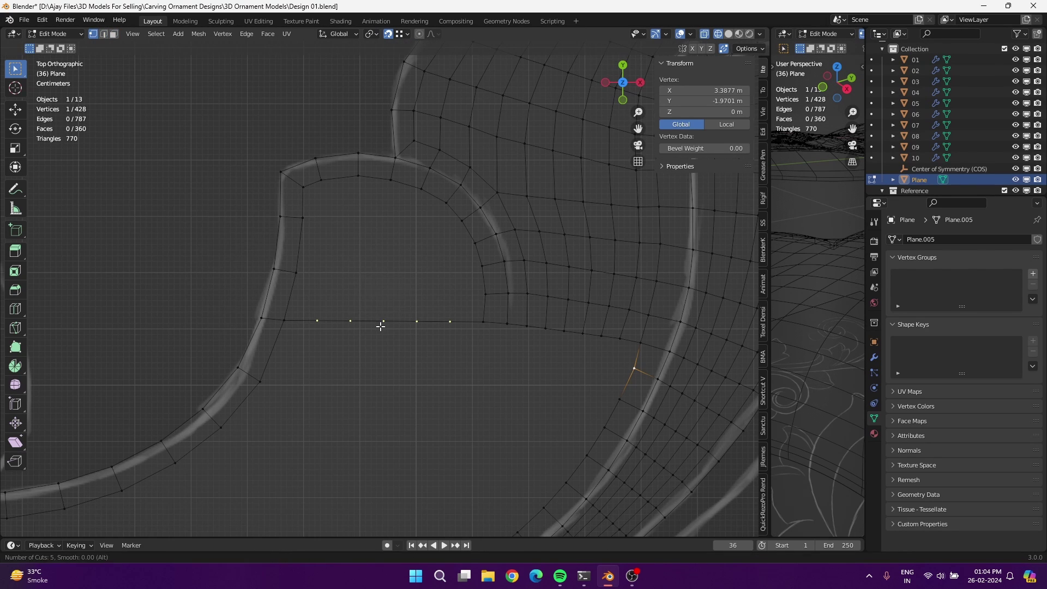
click(380, 326)
key(ctrl+r)
click(288, 247)
key(k)
click(317, 321)
click(322, 180)
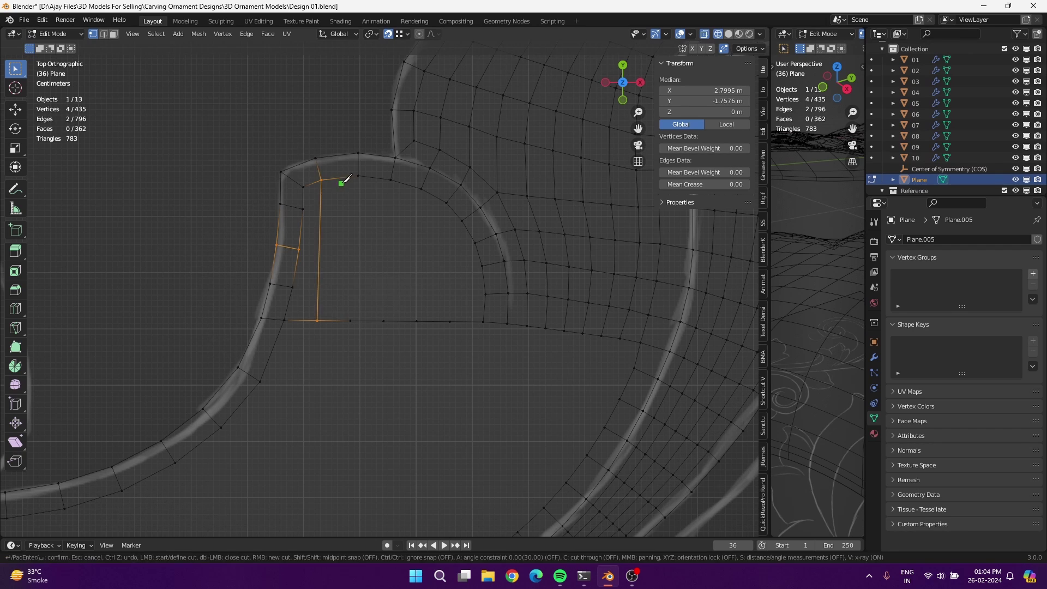
key(Return)
Grid-fill the empty pocket and add an edge loop across it
key(e)
click(477, 292)
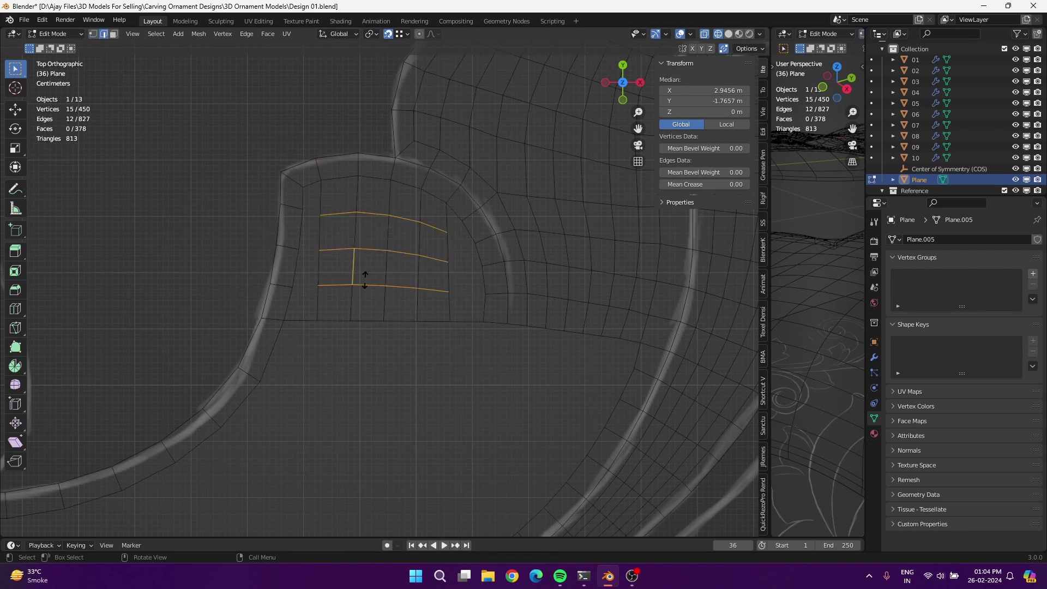
click(364, 280)
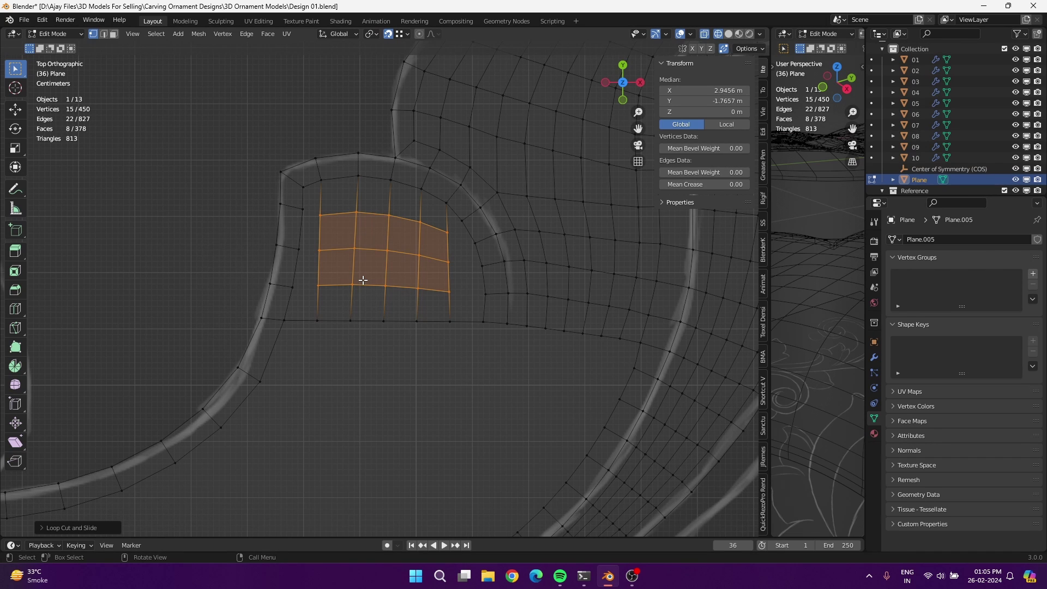
Add a face and knife cut on the grid's right side
key(f)
key(k)
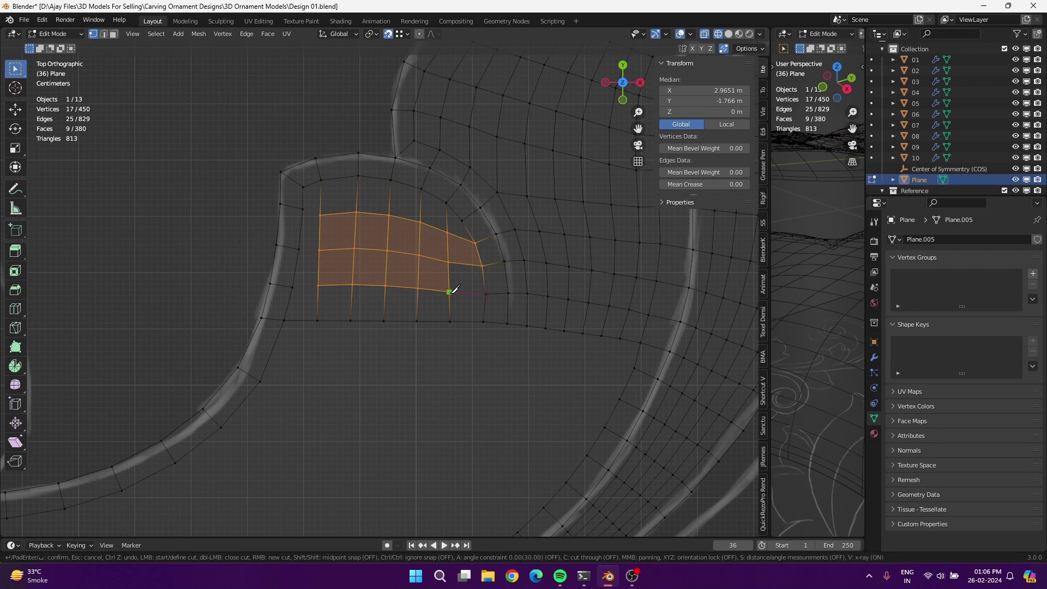
click(322, 249)
key(Return)
scroll(378, 345, down, 3)
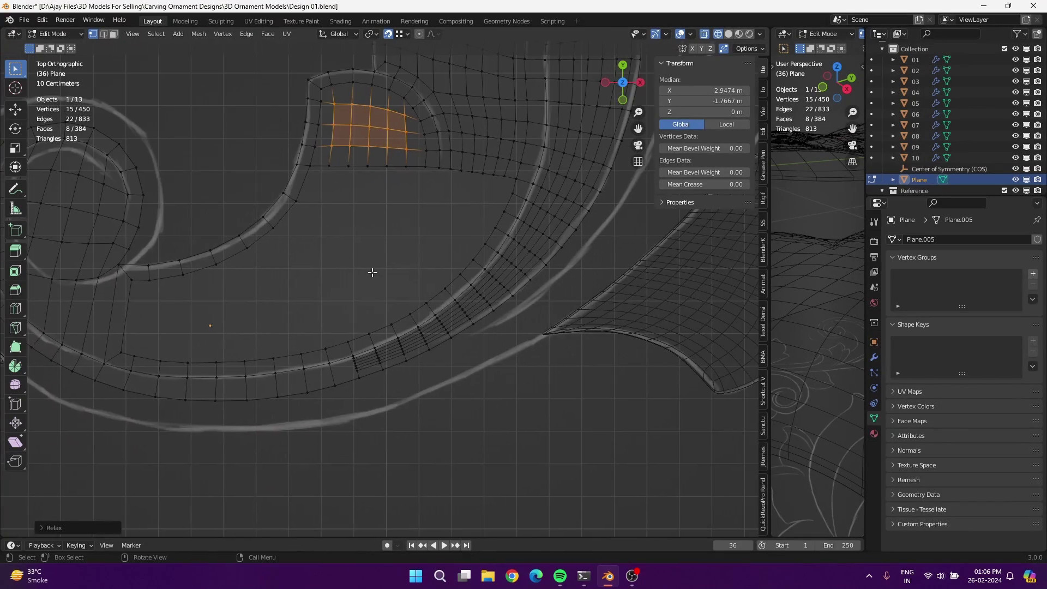
scroll(371, 273, down, 2)
scroll(536, 132, up, 5)
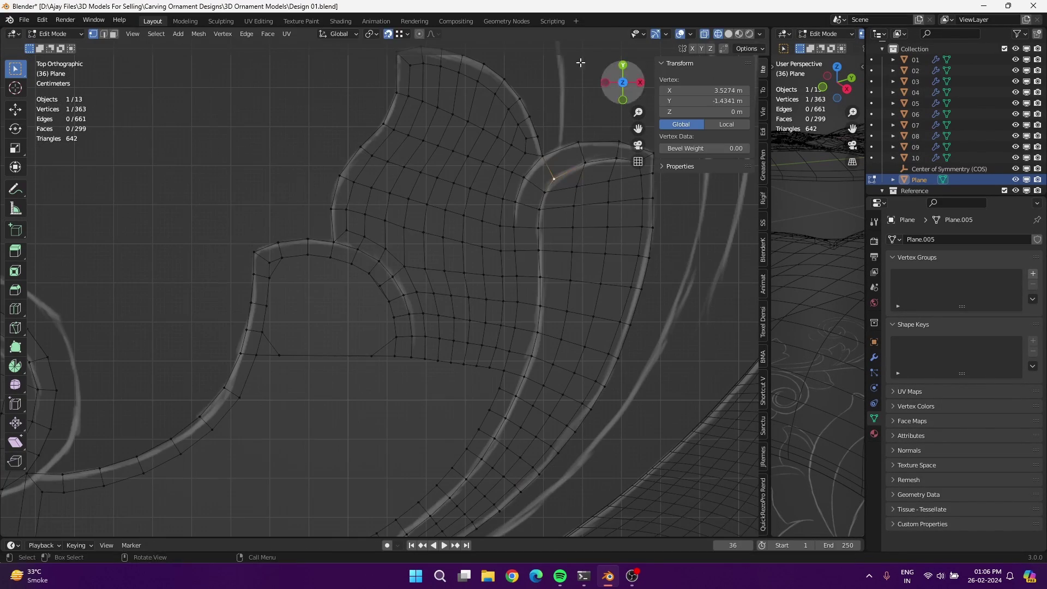
Reposition the short edge near the lobe tip and select the inner band face strip
scroll(339, 248, up, 2)
click(446, 316)
key(g)
click(486, 308)
ctrl+alt+click(349, 226)
Select a single vertex on the lobe edge, then undo the last change
scroll(349, 226, down, 2)
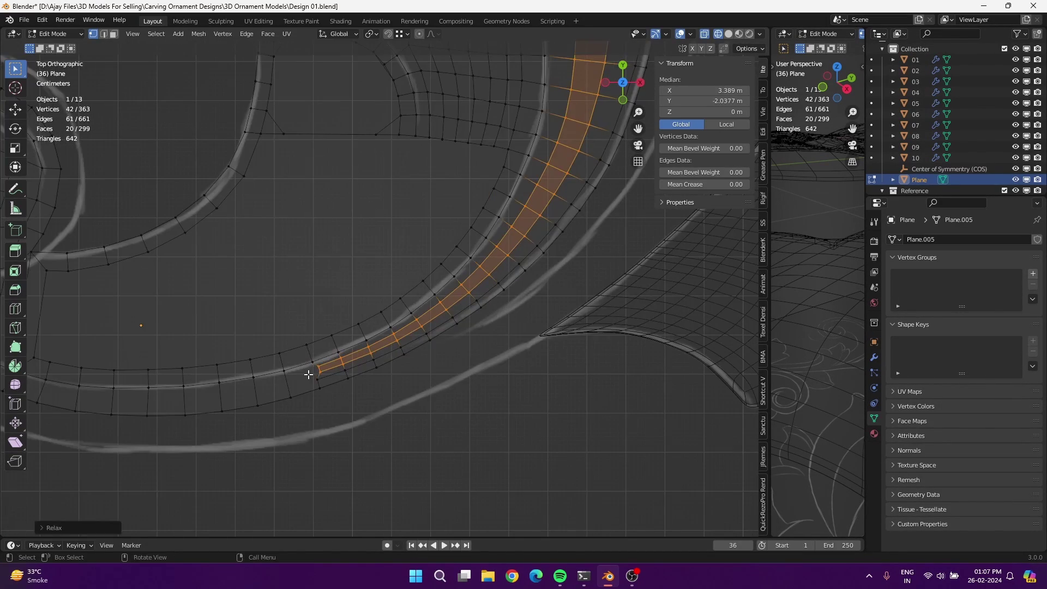
scroll(327, 327, up, 2)
scroll(524, 253, down, 2)
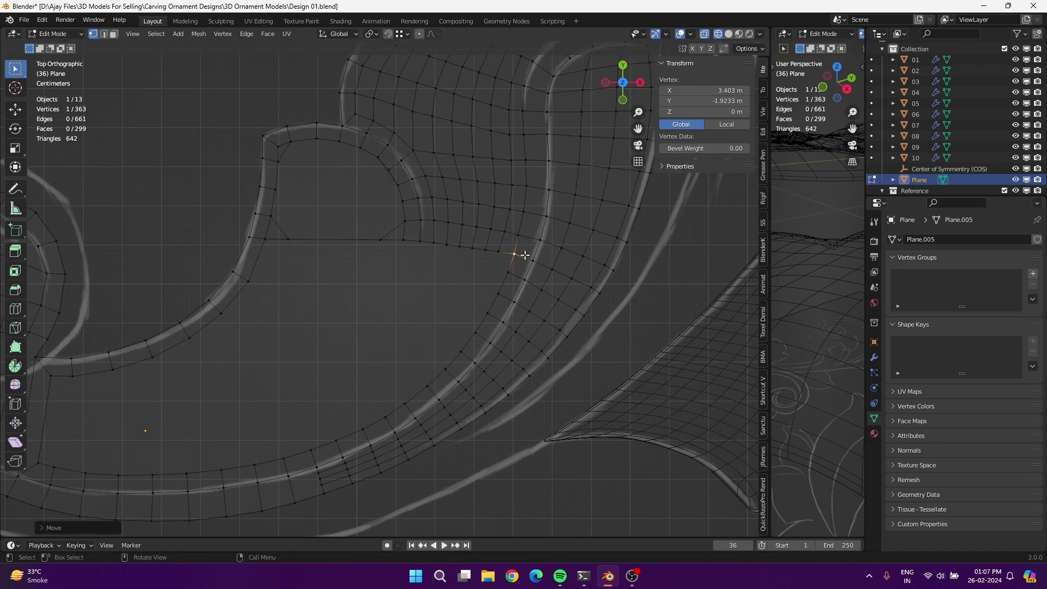
scroll(409, 328, down, 2)
scroll(322, 233, up, 3)
click(323, 233)
scroll(312, 347, up, 2)
scroll(312, 347, down, 3)
key(ctrl+z)
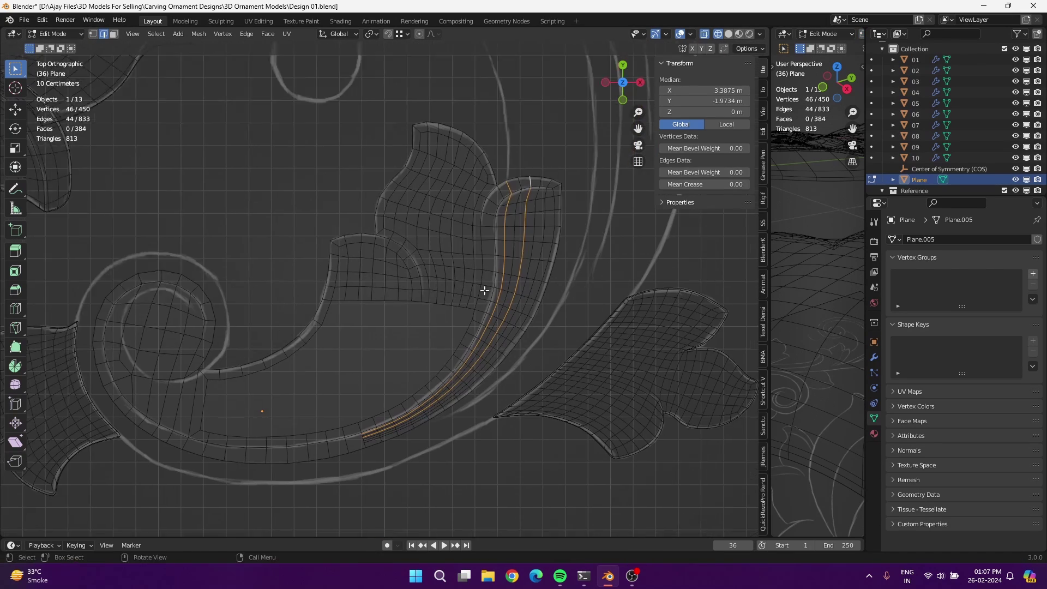
Clear the selection and pick a vertex inside the scroll curl in vertex mode
click(338, 461)
scroll(458, 276, up, 2)
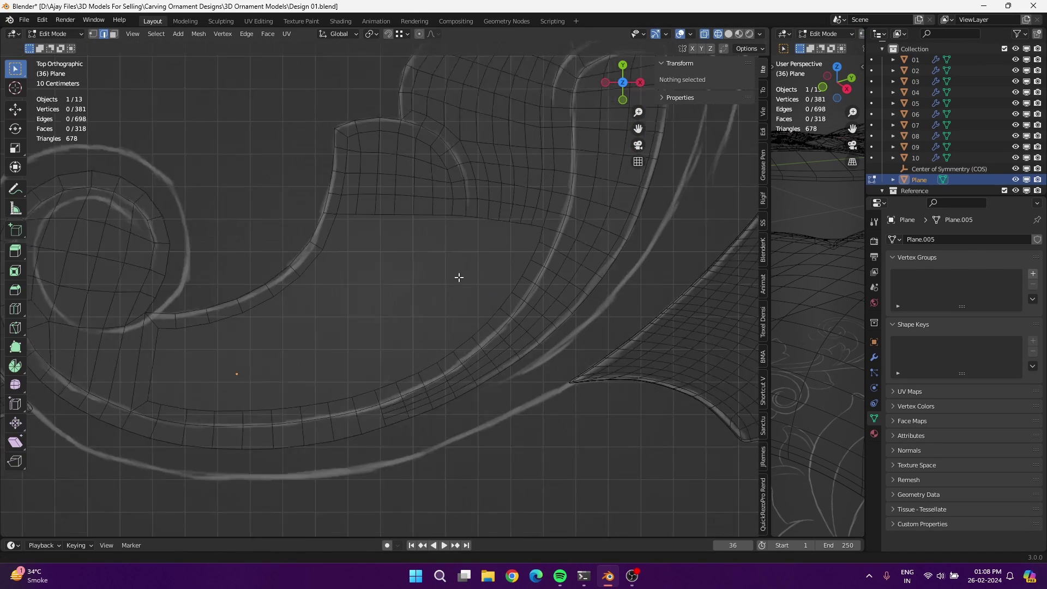
click(189, 259)
key(1)
click(95, 264)
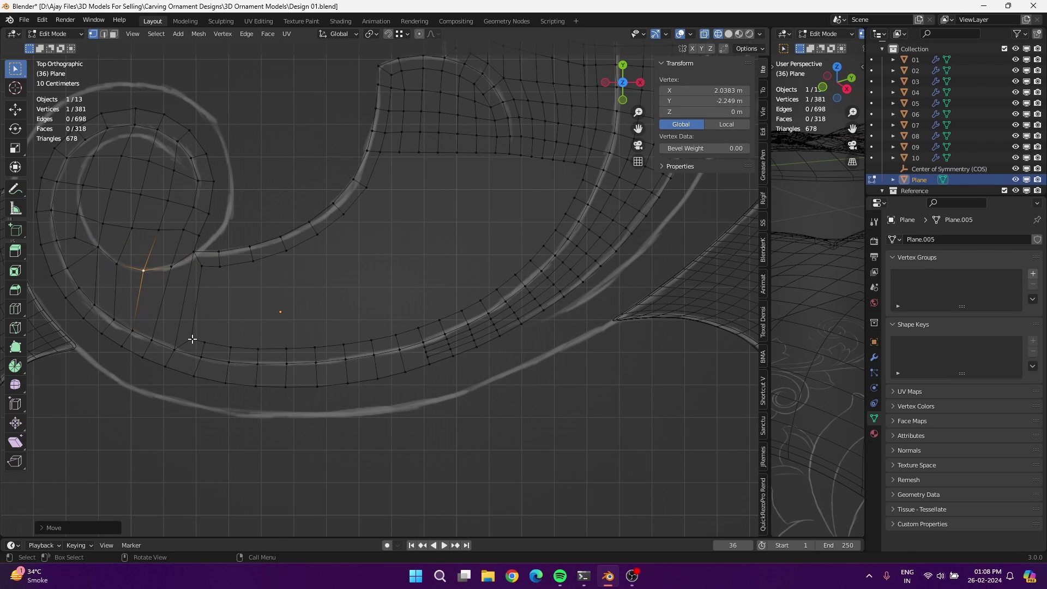
key(ctrl+r)
scroll(177, 312, up, 1)
Delete only the large face under the curl, trying grid and bridge fills before undoing
key(2)
alt+click(426, 153)
key(x)
click(371, 217)
click(268, 34)
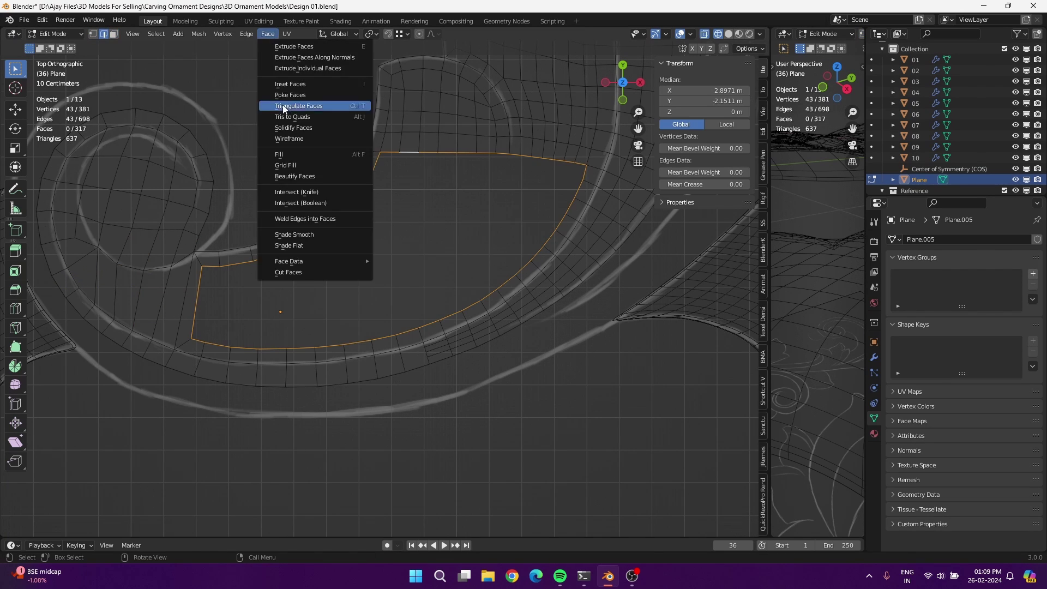
click(289, 174)
key(ctrl+z)
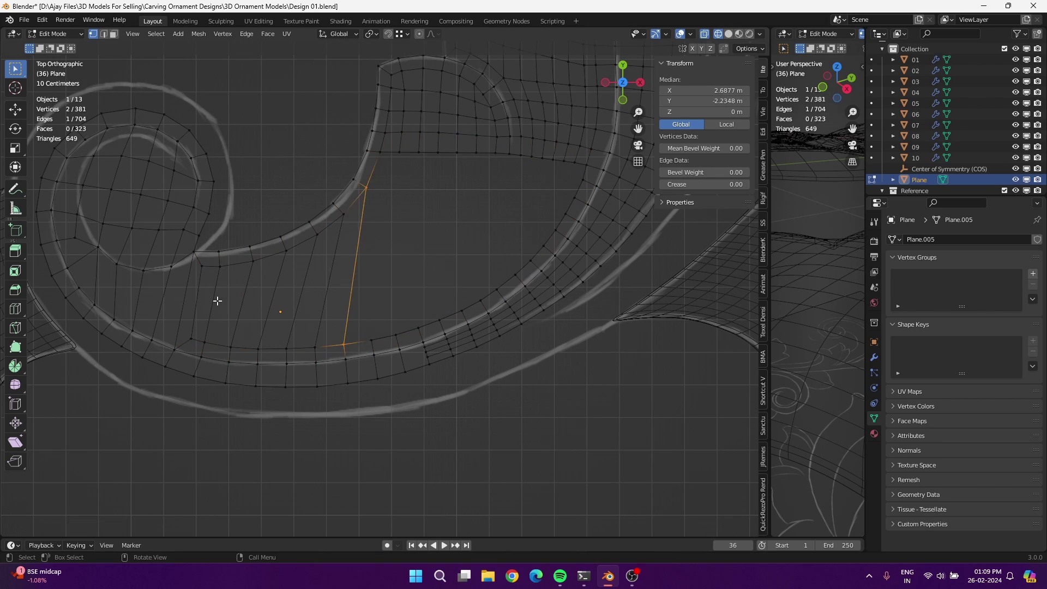
key(ctrl+z)
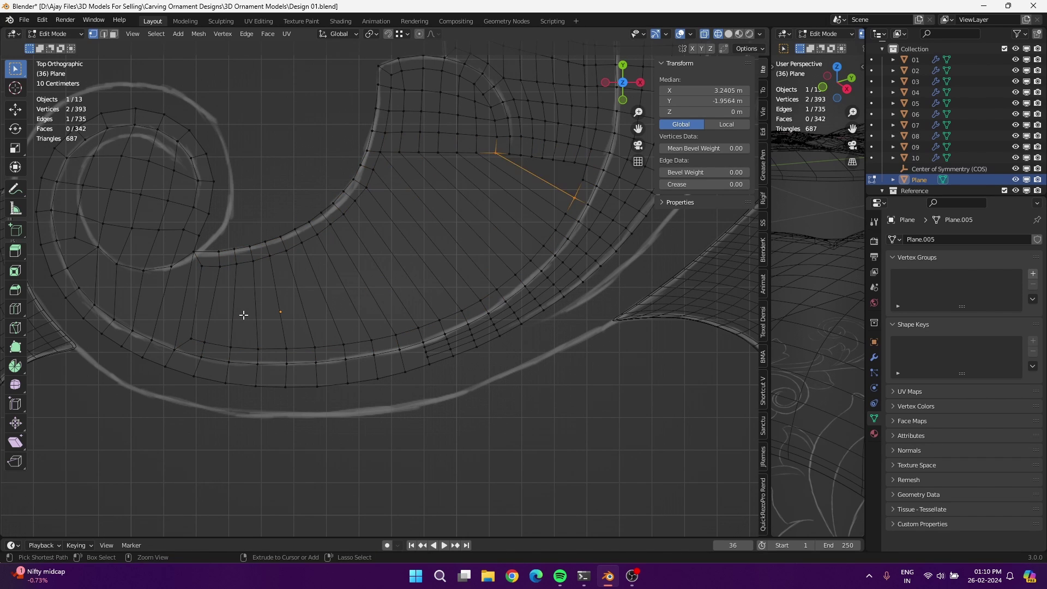
Delete the fan of faces under the scroll curl
key(2)
right_click(443, 147)
click(443, 143)
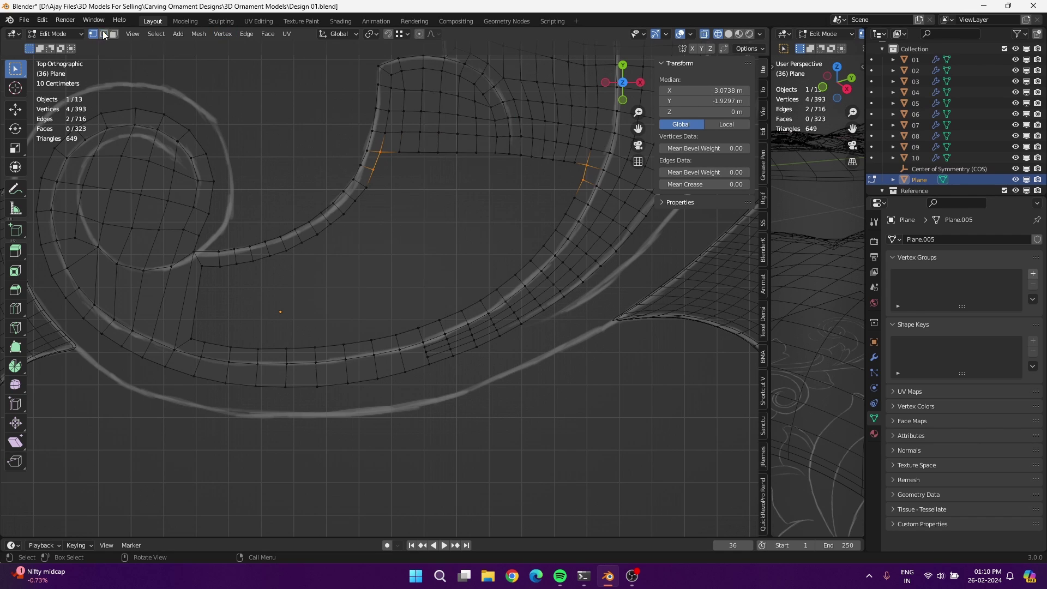
key(ctrl+z)
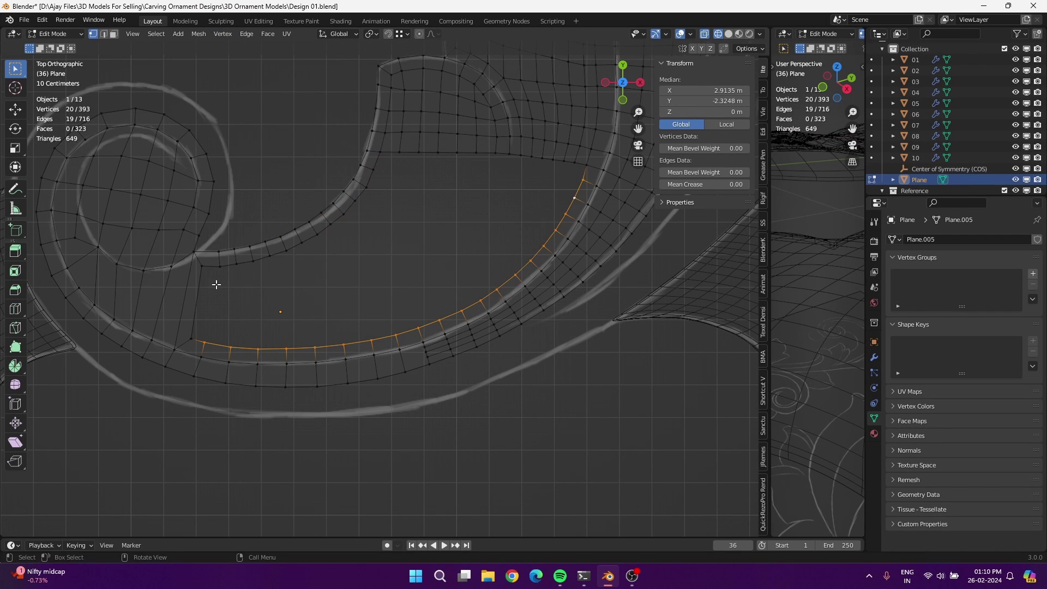
scroll(267, 302, up, 3)
Select the curl's underside strip, its edge loop and the hole's right-side vertices
right_click(276, 224)
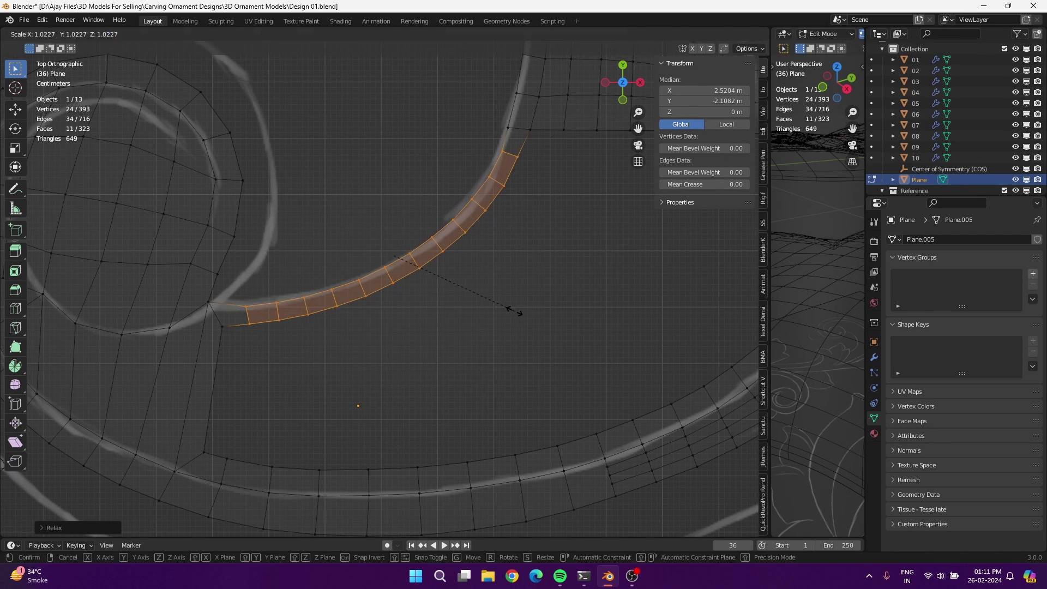
click(522, 165)
scroll(445, 229, down, 3)
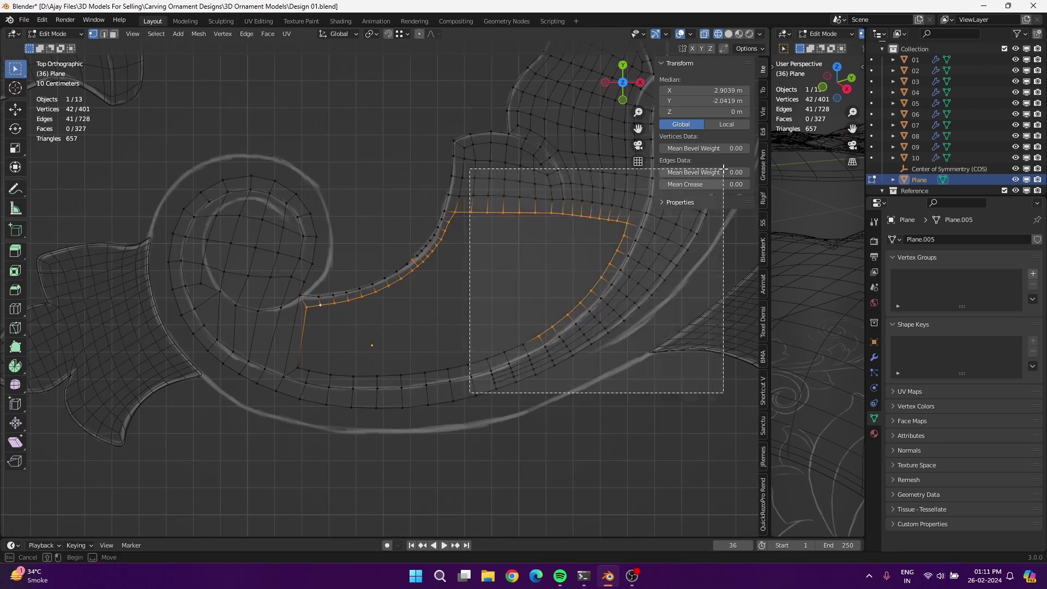
scroll(442, 251, up, 2)
alt+click(371, 293)
drag(220, 439, 271, 293)
Drag a vertex onto the reference line and hide the N sidebar for room
scroll(495, 254, down, 3)
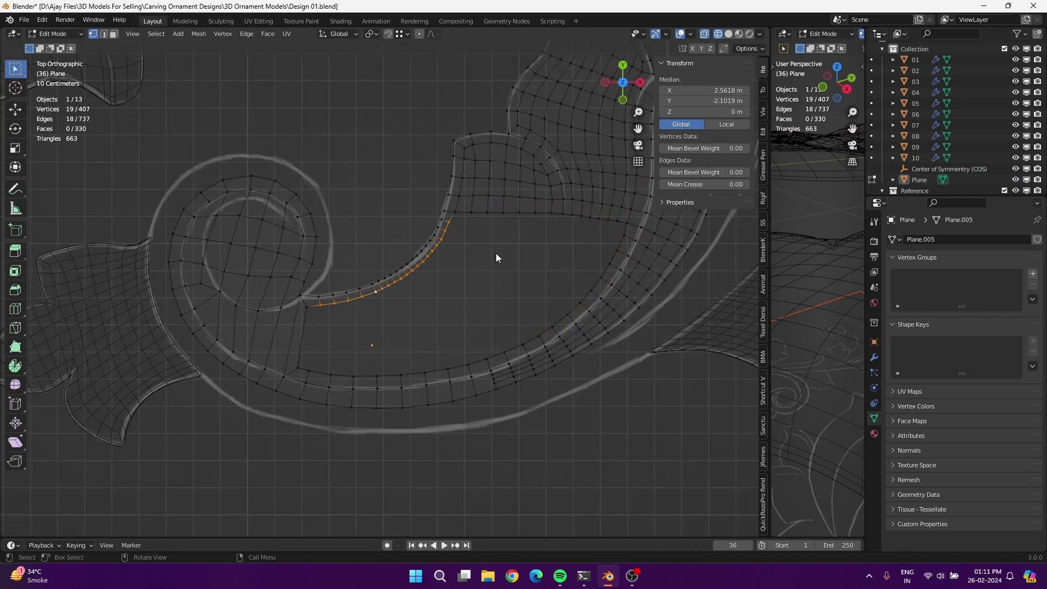
scroll(234, 329, up, 3)
scroll(444, 305, up, 2)
mouse_move(464, 299)
mouse_down()
mouse_move(473, 298)
mouse_move(423, 301)
mouse_up()
key(n)
Move another vertex along the curve onto the reference line
scroll(441, 232, up, 2)
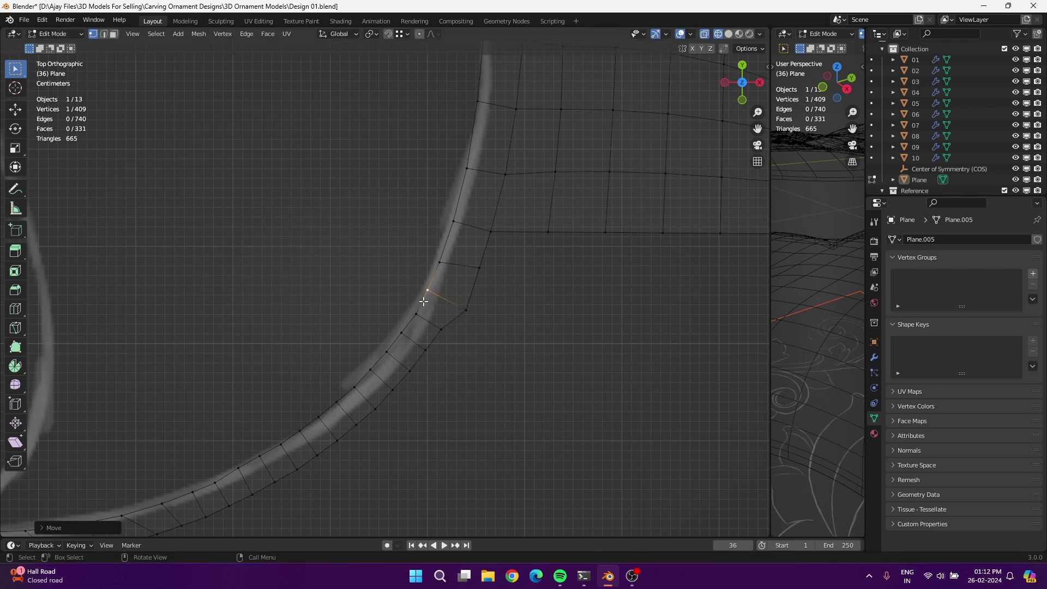
shift+middle_drag(413, 339, 439, 218)
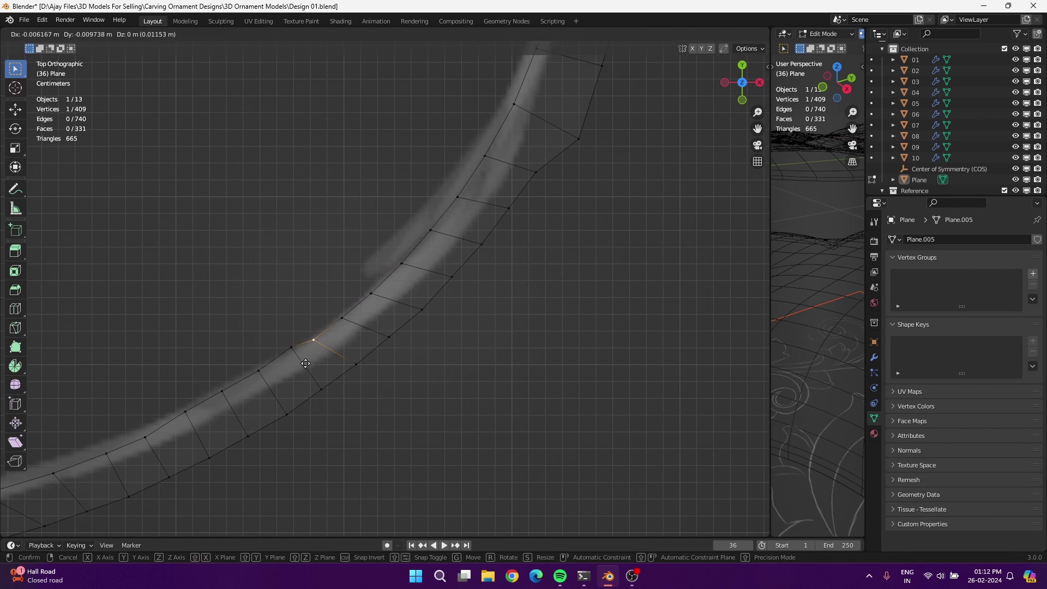
scroll(447, 388, up, 1)
shift+middle_drag(447, 389, 454, 385)
key(g)
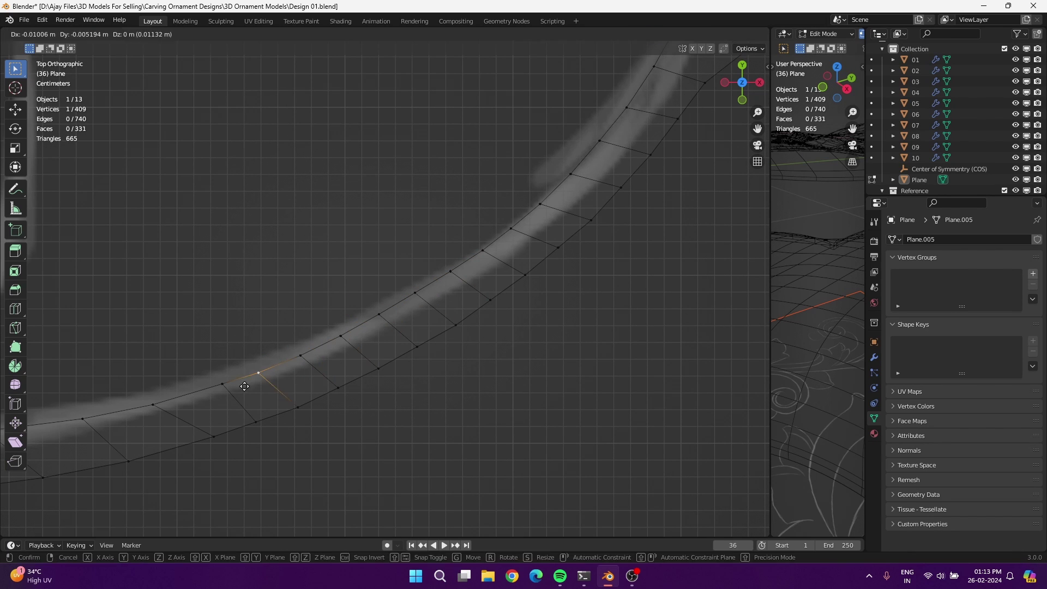
scroll(244, 386, down, 2)
click(440, 316)
Fill the curved band with a new face and move its edge to merge
scroll(353, 355, down, 2)
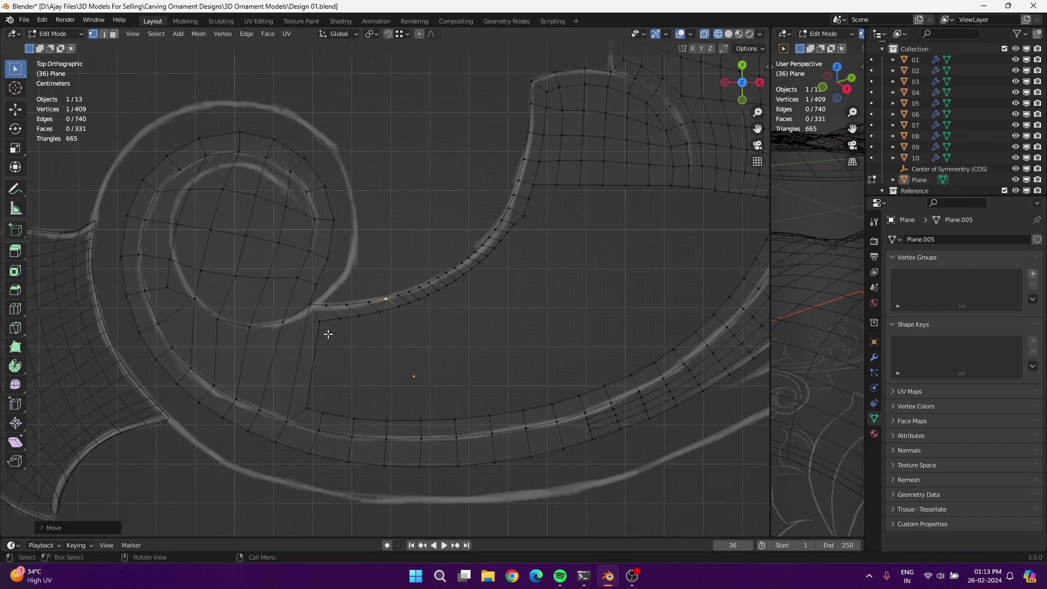
scroll(328, 334, down, 2)
key(f)
key(f)
key(f)
key(f)
scroll(374, 358, up, 2)
scroll(258, 378, down, 1)
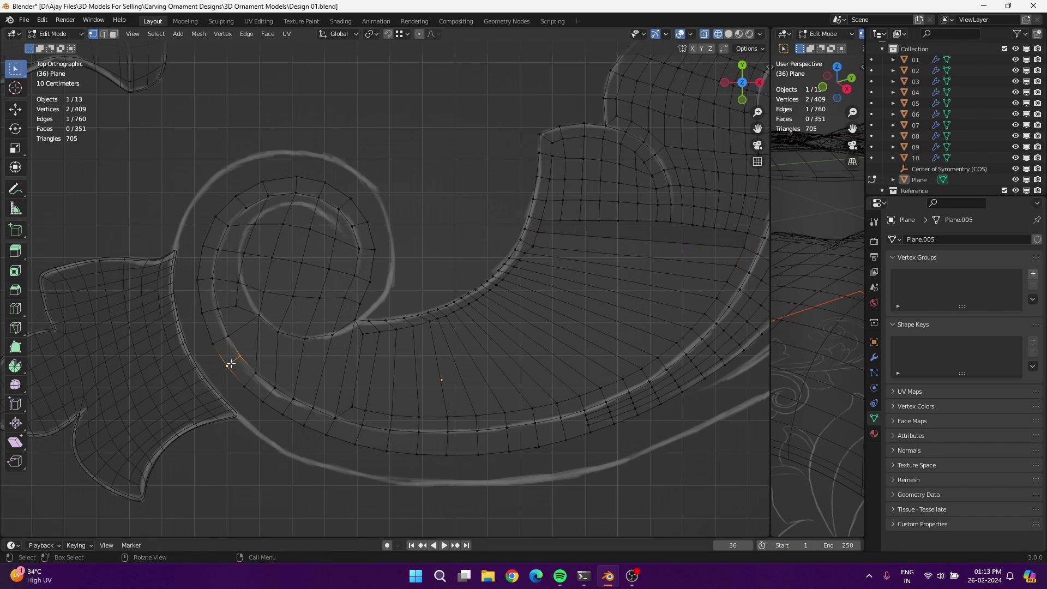
key(g)
click(214, 331)
Move the selected vertices into place and select the two curl-junction vertices
scroll(167, 327, up, 2)
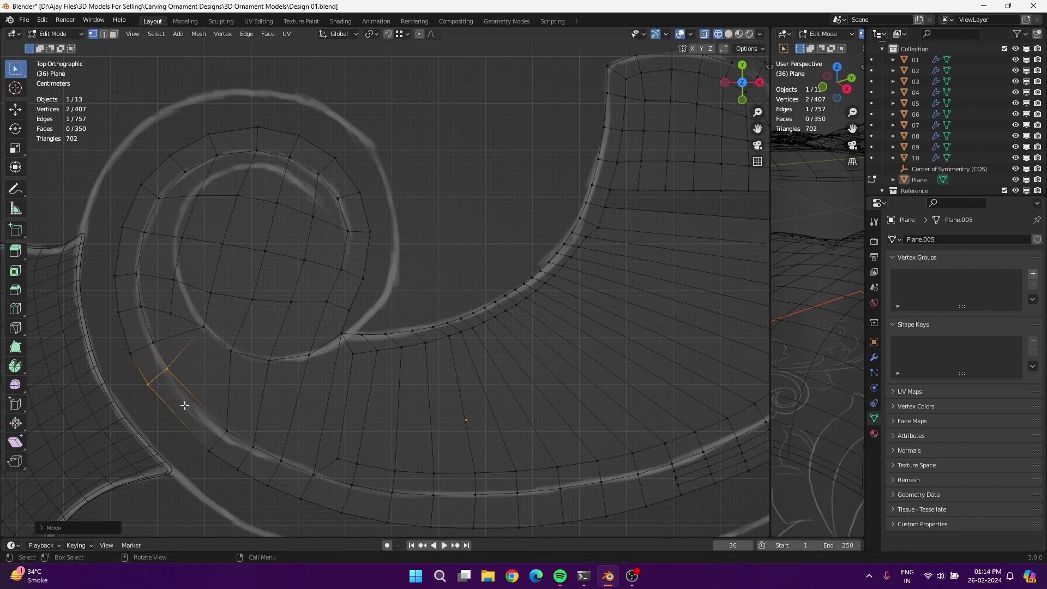
key(g)
shift+middle_drag(214, 360, 250, 248)
click(394, 204)
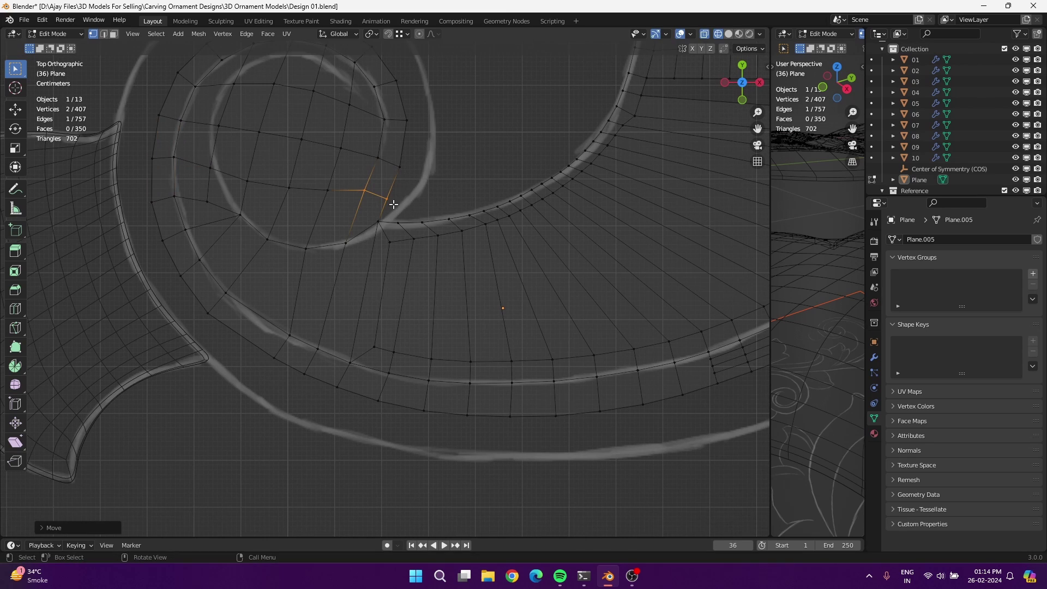
drag(294, 321, 315, 388)
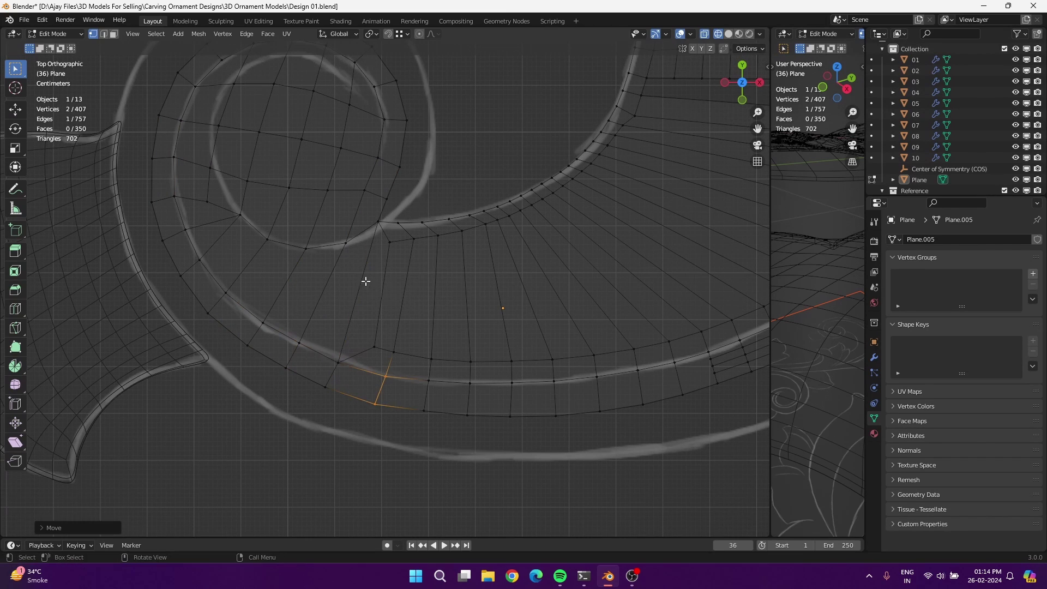
key(Escape)
scroll(338, 322, down, 3)
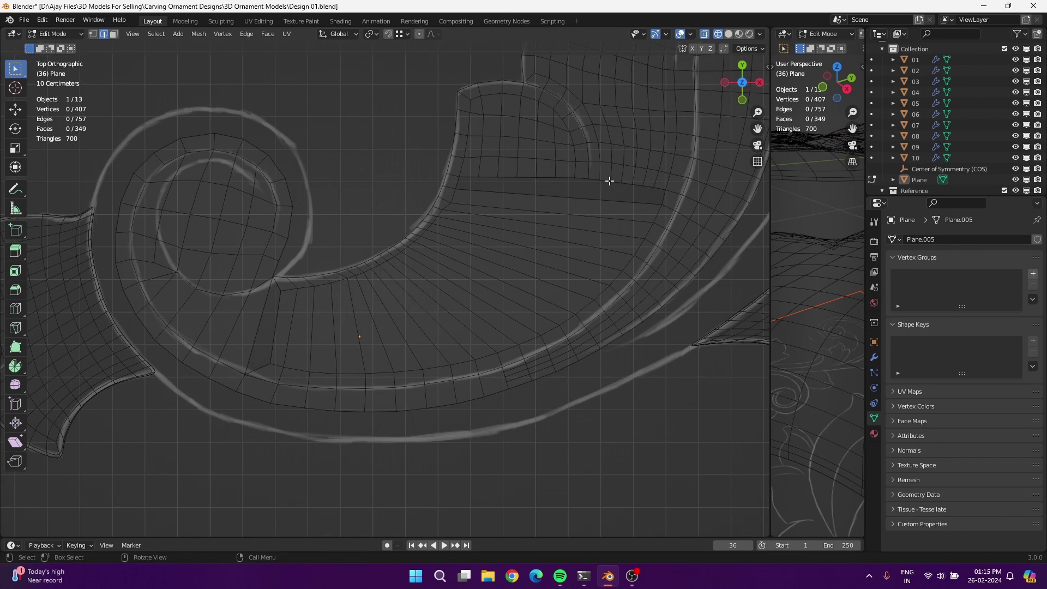
scroll(509, 250, up, 3)
Add an edge loop in the lower arc and slide a vertex along its edge
key(ctrl+r)
click(444, 299)
click(444, 240)
key(g)
key(g)
click(443, 233)
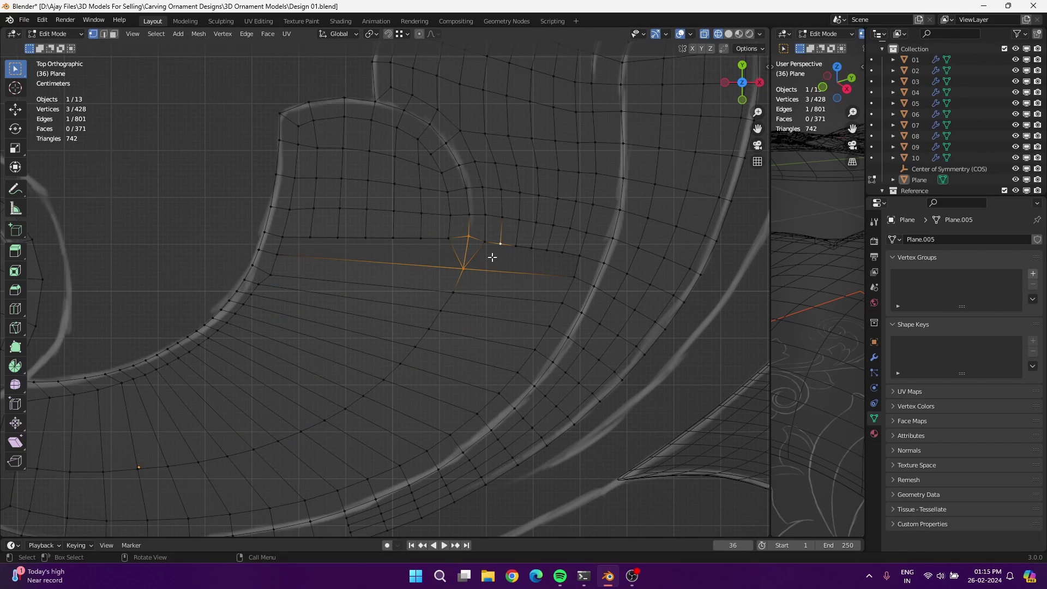
Add several centred edge loops across the lower arc
click(557, 252)
key(ctrl+r)
scroll(491, 269, up, 4)
click(491, 269)
right_click(474, 255)
key(3)
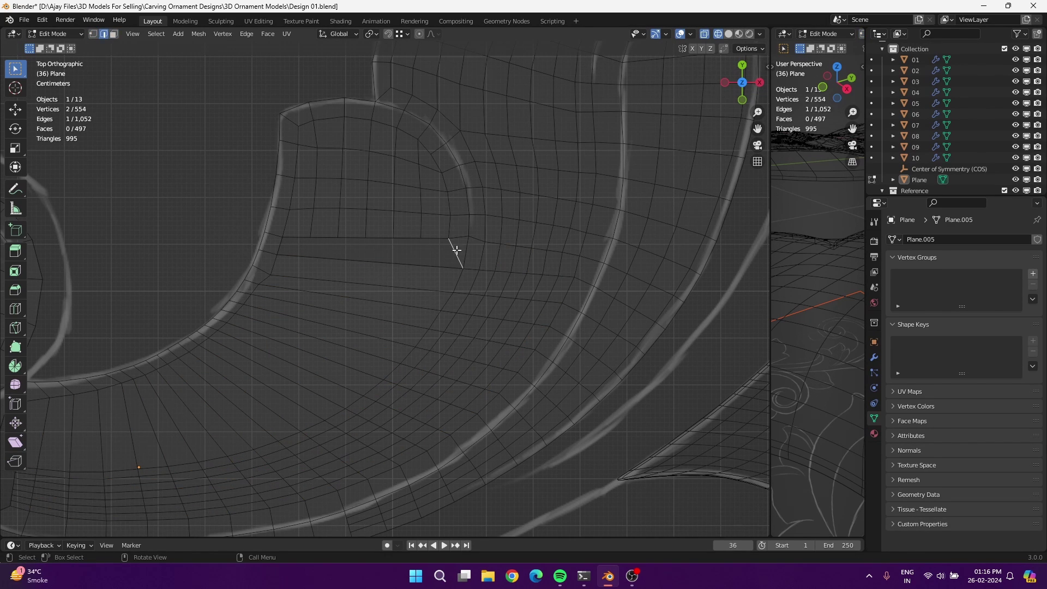
scroll(456, 250, down, 2)
Add two sets of five edge loops in the band below the curl
key(ctrl+r)
click(451, 243)
scroll(491, 244, down, 4)
scroll(385, 306, up, 5)
key(ctrl+r)
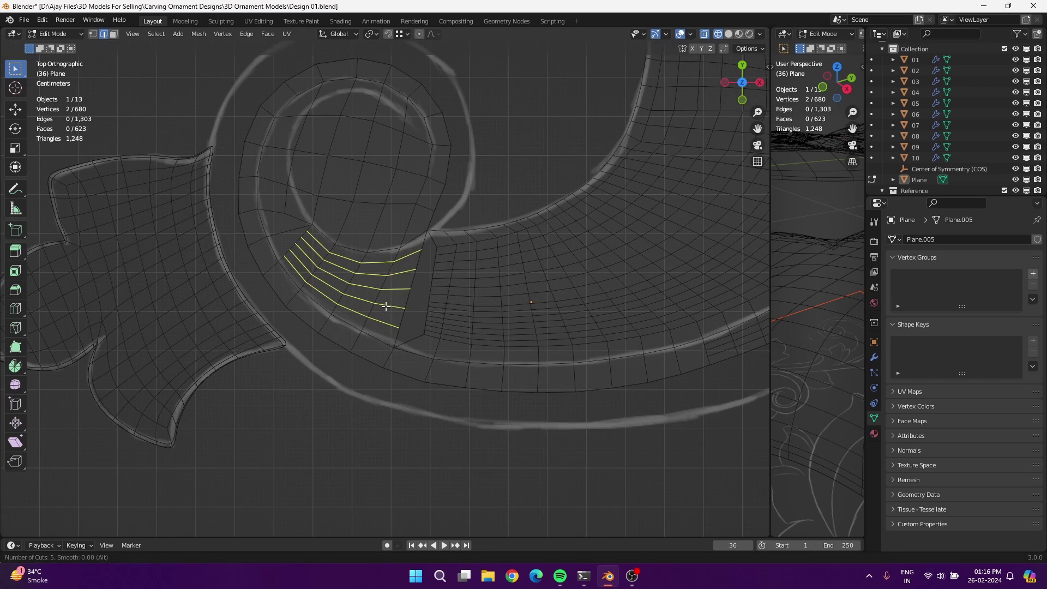
click(385, 307)
scroll(327, 382, up, 2)
scroll(409, 226, down, 2)
Select the stray wedge of faces and delete it
key(l)
key(l)
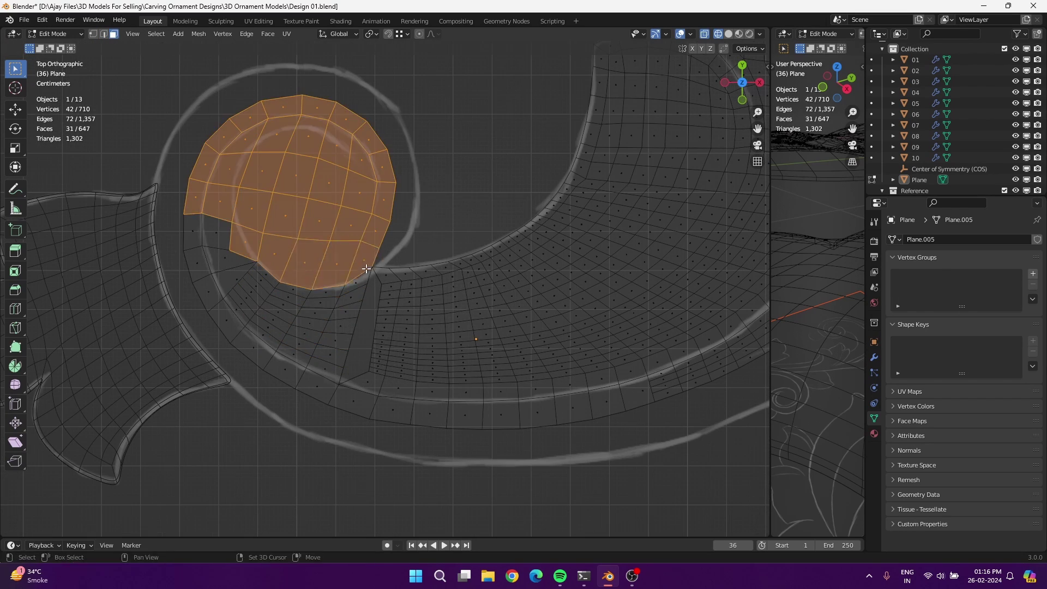
scroll(366, 268, down, 3)
key(x)
click(348, 329)
click(222, 299)
key(ctrl+KP_Add)
key(x)
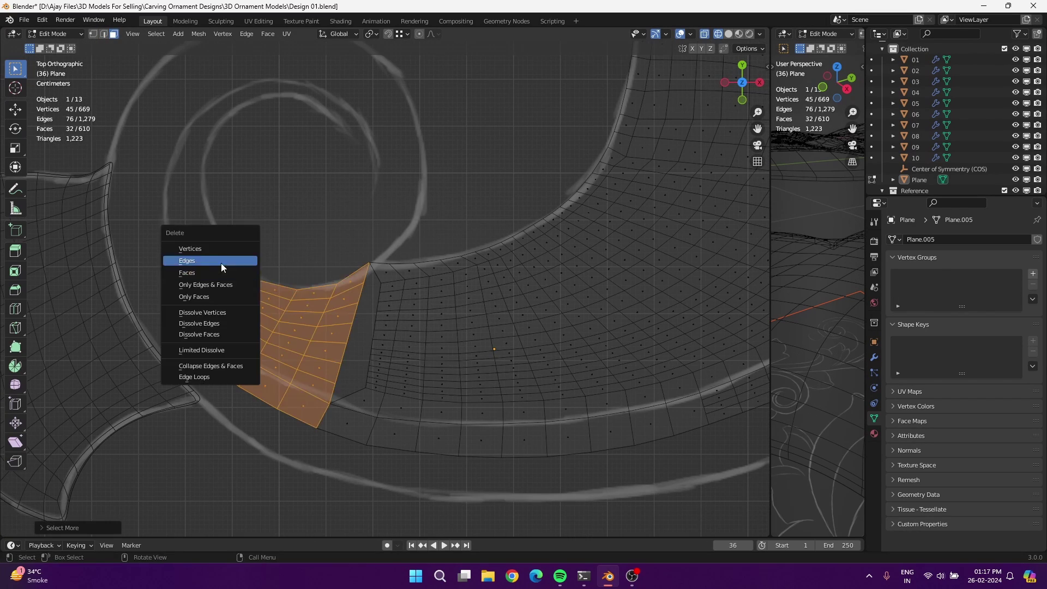
click(222, 267)
Add a centred lengthwise edge loop along the lower band
key(1)
scroll(374, 367, down, 2)
scroll(374, 367, up, 3)
key(ctrl+r)
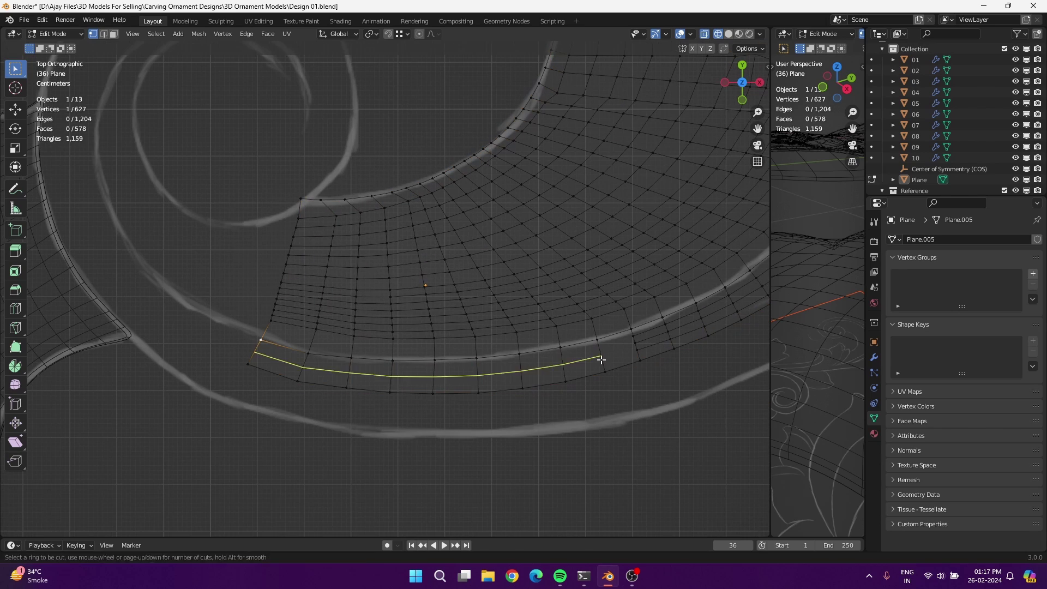
click(601, 360)
right_click(617, 345)
Select the leaf mesh, excluding two edge loops and the right strip's top, and apply Relax
scroll(480, 327, down, 3)
click(305, 317)
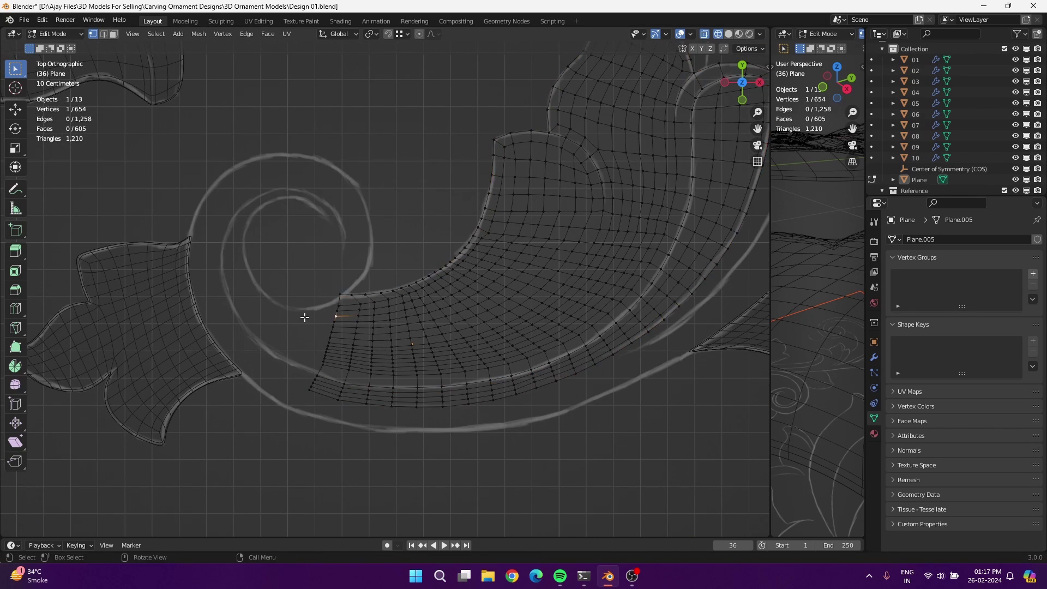
key(ctrl+l)
scroll(304, 317, up, 2)
alt+shift+click(589, 180)
alt+shift+click(537, 218)
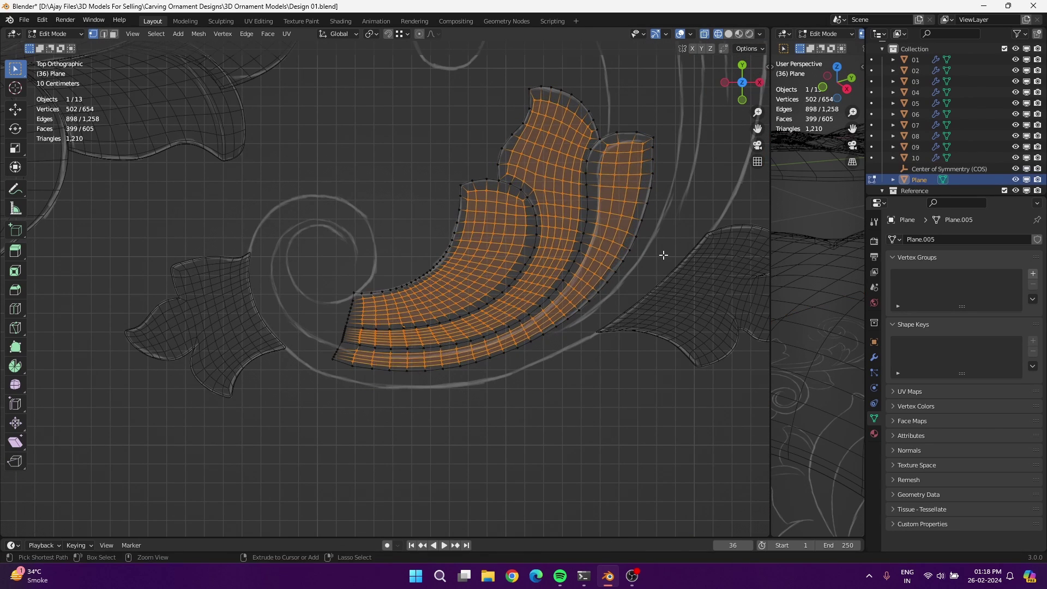
alt+shift+click(599, 162)
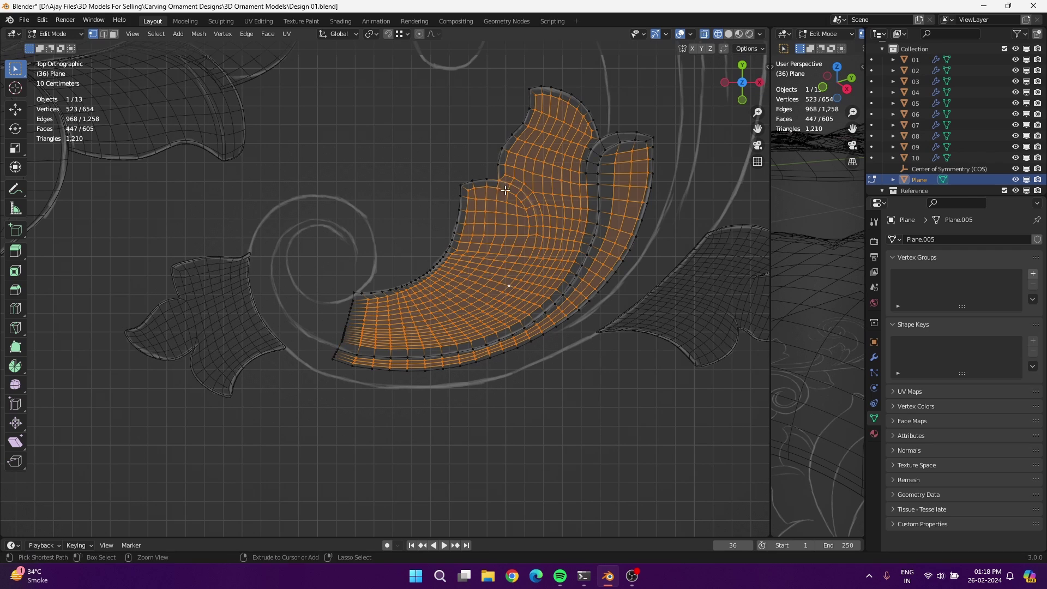
right_click(521, 256)
click(643, 299)
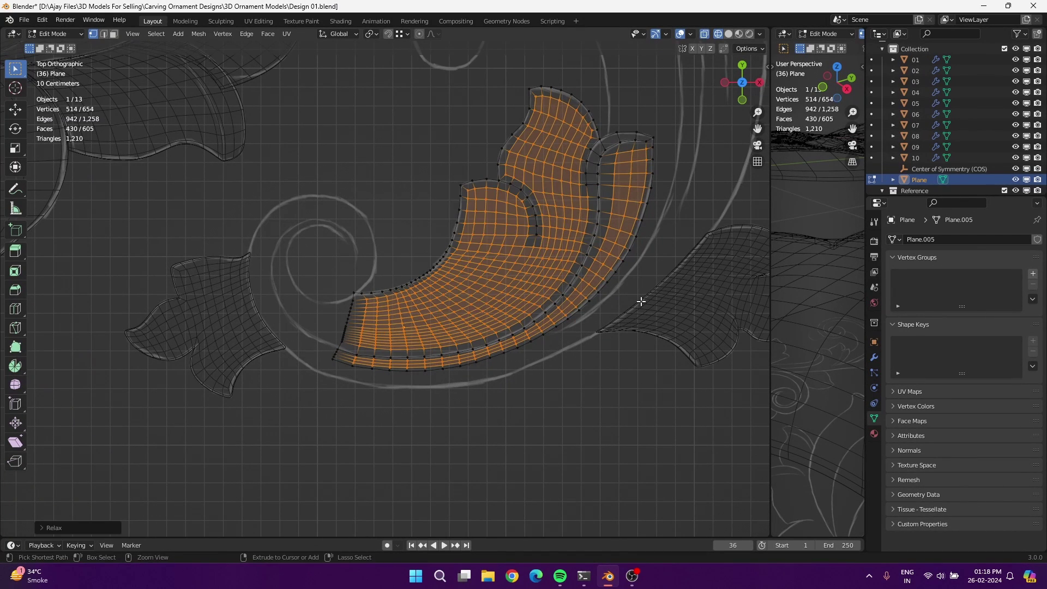
Select the left boundary edge loop down to the bottom corner
scroll(316, 367, up, 4)
alt+click(300, 367)
alt+shift+click(247, 460)
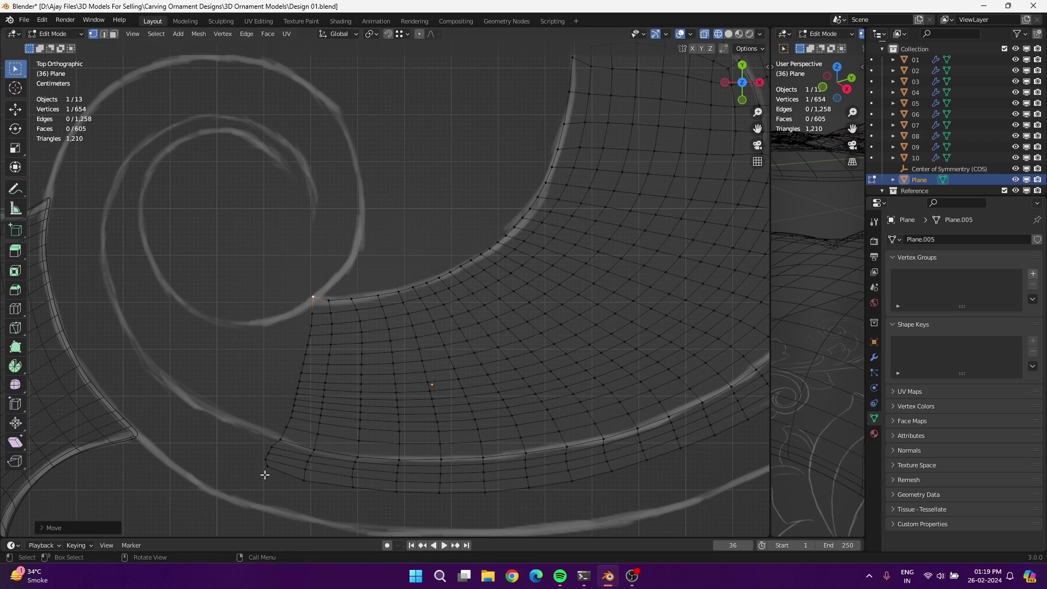
Select the vertices along the leaf's left border, dropping the top vertex
alt+click(265, 476)
scroll(278, 418, up, 3)
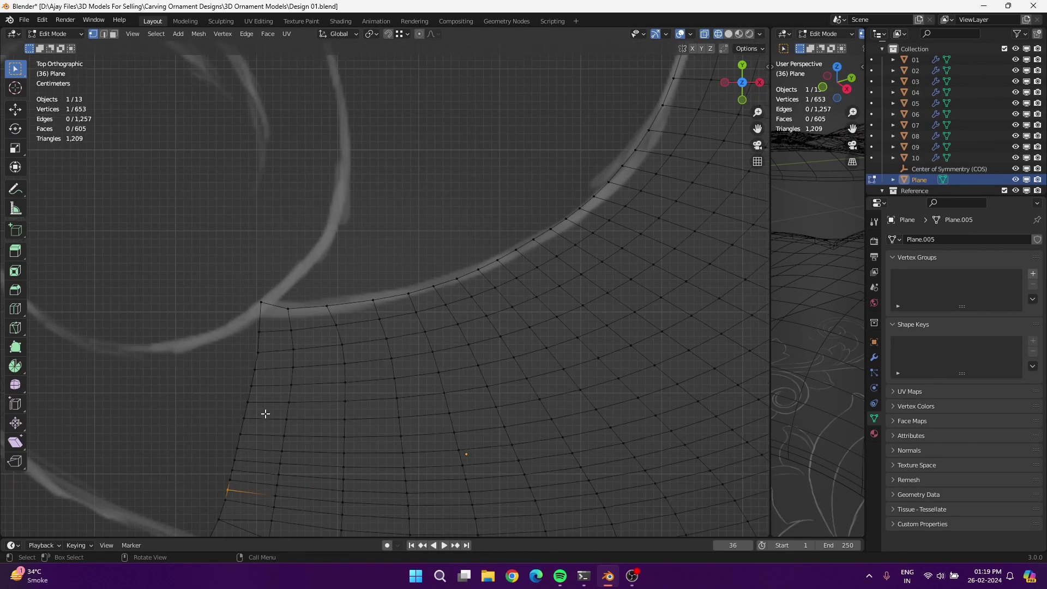
drag(258, 381, 254, 415)
scroll(218, 420, up, 2)
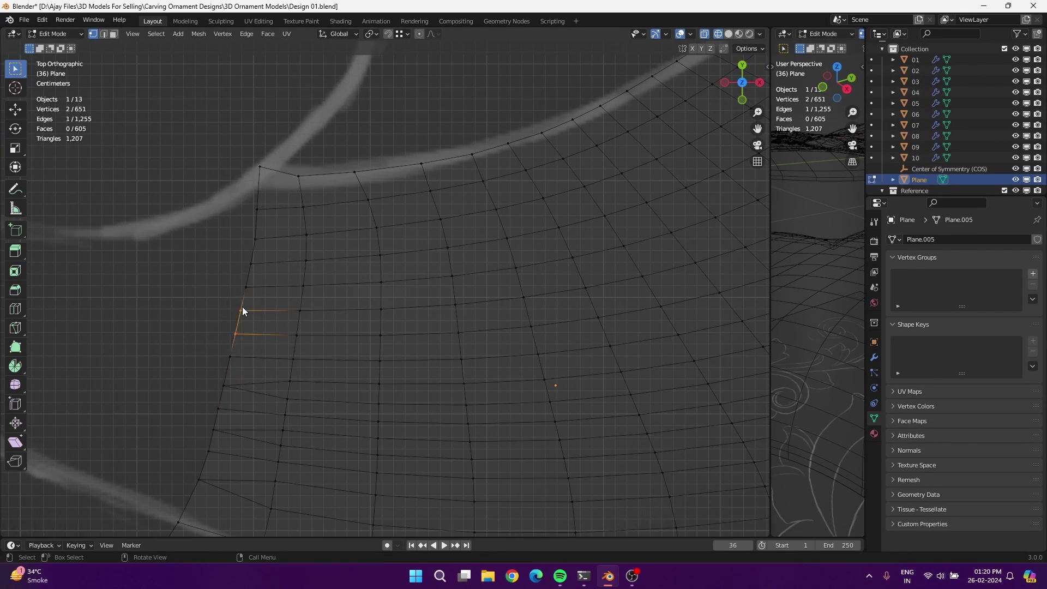
scroll(246, 338, down, 3)
scroll(351, 338, up, 2)
scroll(370, 278, down, 2)
scroll(314, 349, up, 3)
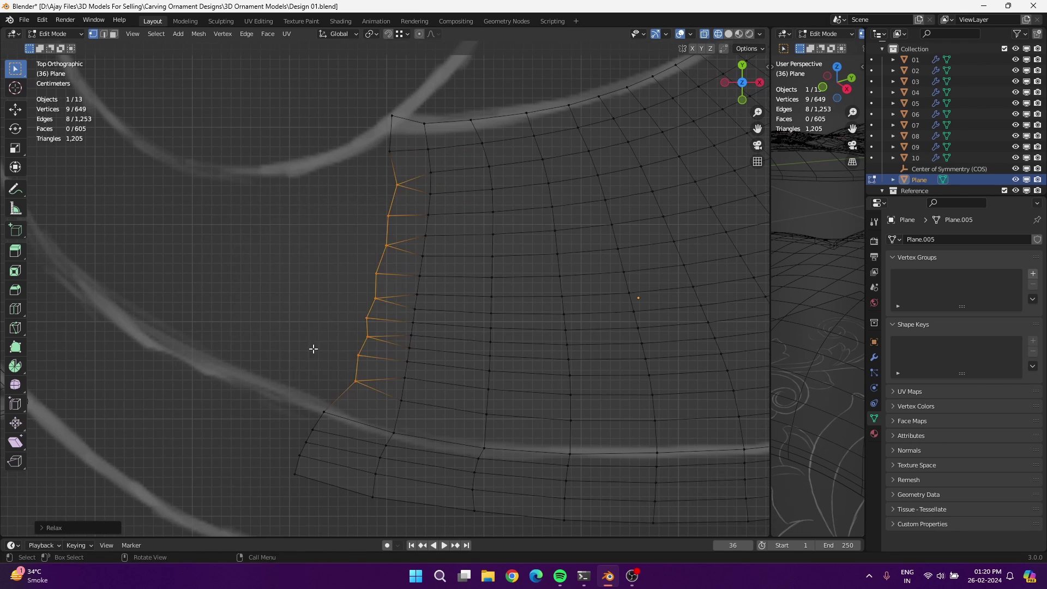
right_click(313, 349)
click(300, 427)
scroll(372, 271, down, 5)
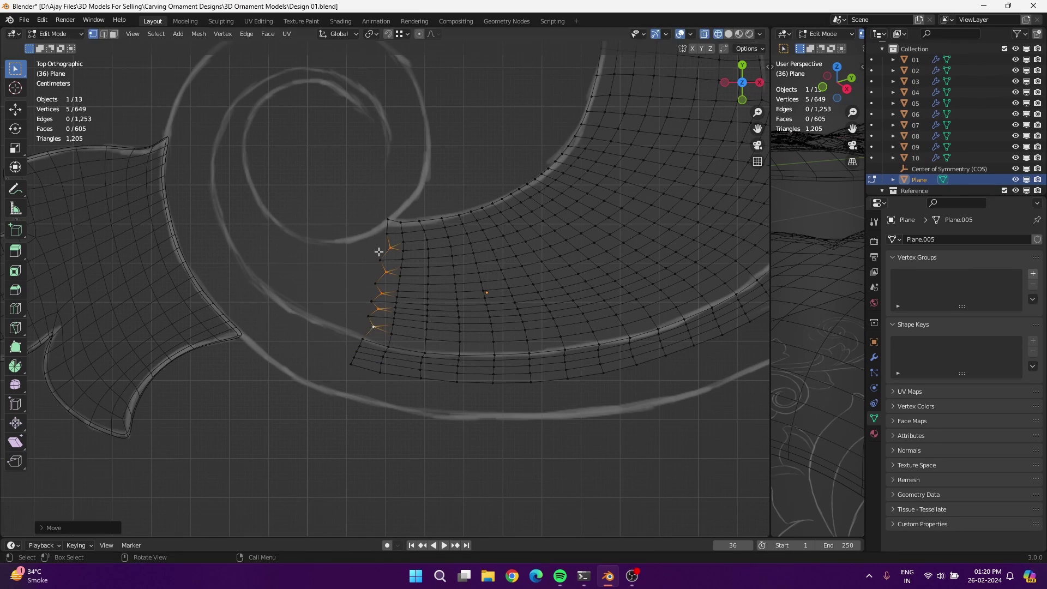
shift+click(380, 251)
scroll(404, 327, up, 2)
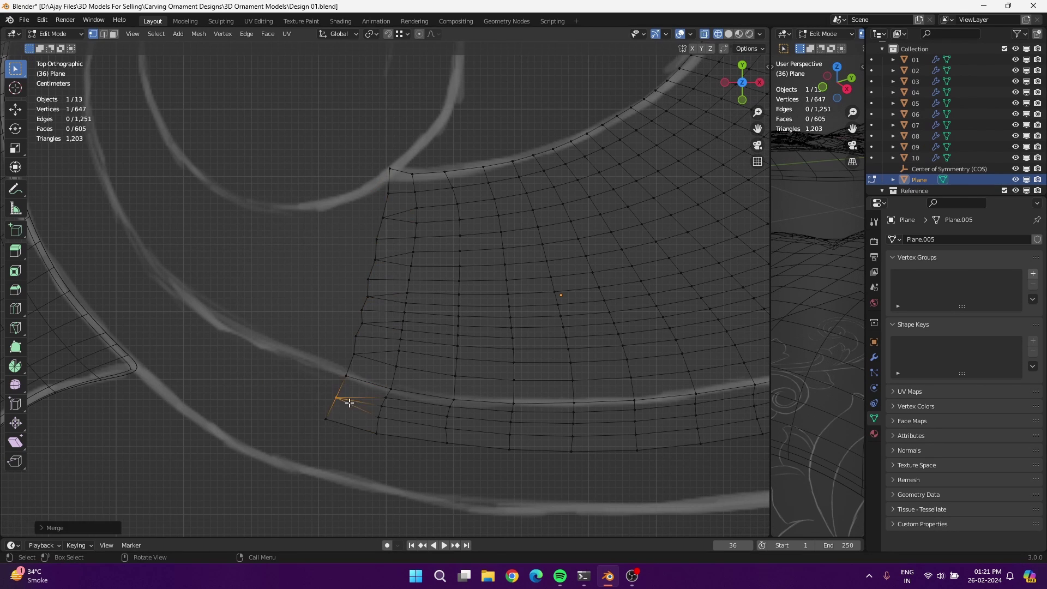
In vertex mode, extrude the left border loop and move and rotate it toward the spiral
key(1)
alt+click(328, 417)
key(e)
click(526, 367)
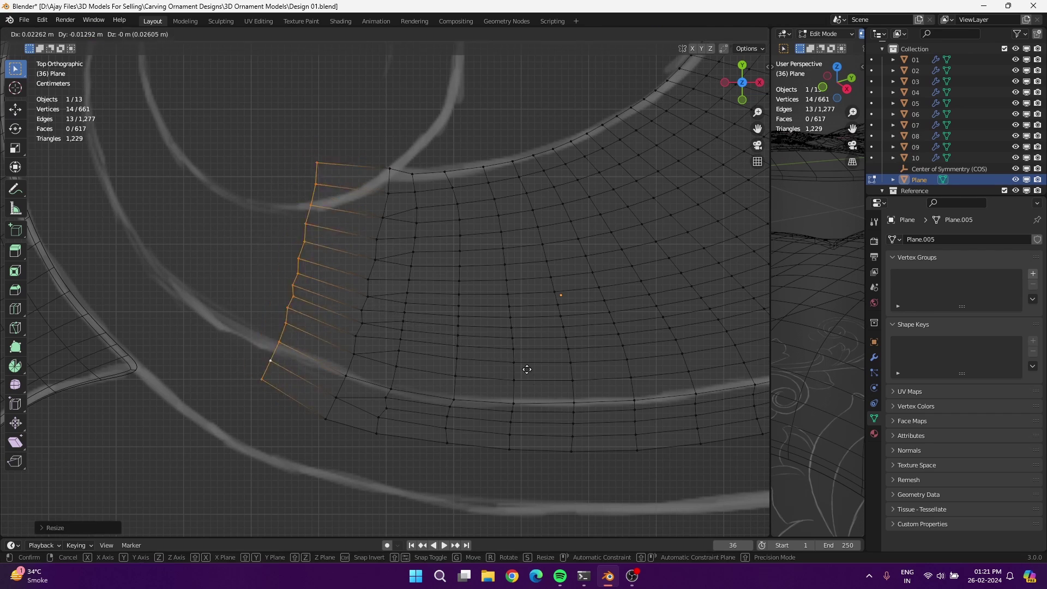
scroll(330, 383, down, 2)
key(g)
key(r)
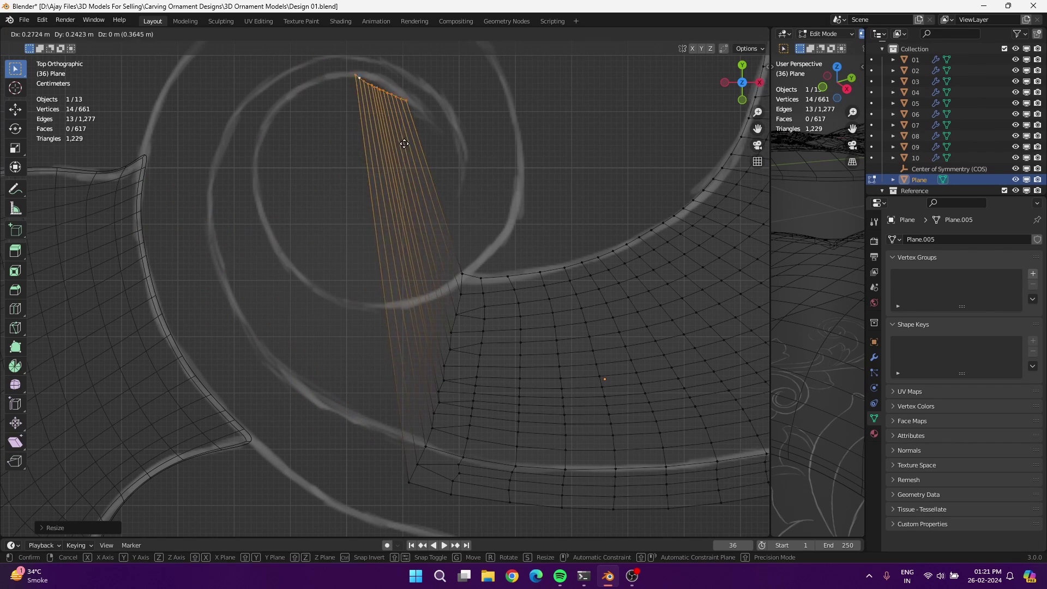
click(263, 215)
Extrude five more rows, rotating them to bend the strip around the spiral curl
key(e)
click(374, 251)
key(e)
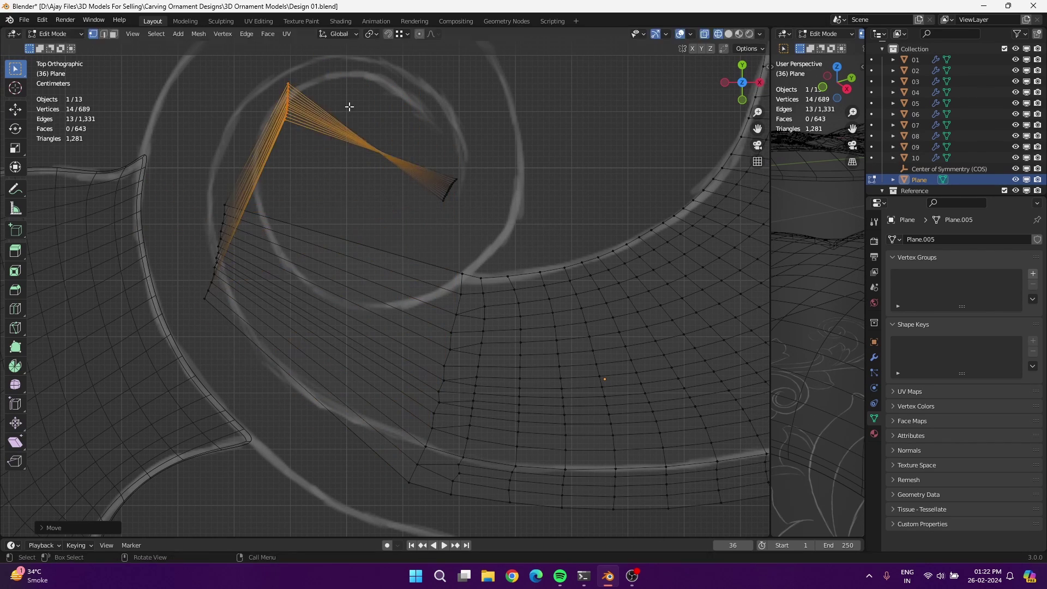
click(346, 105)
key(r)
click(279, 61)
key(e)
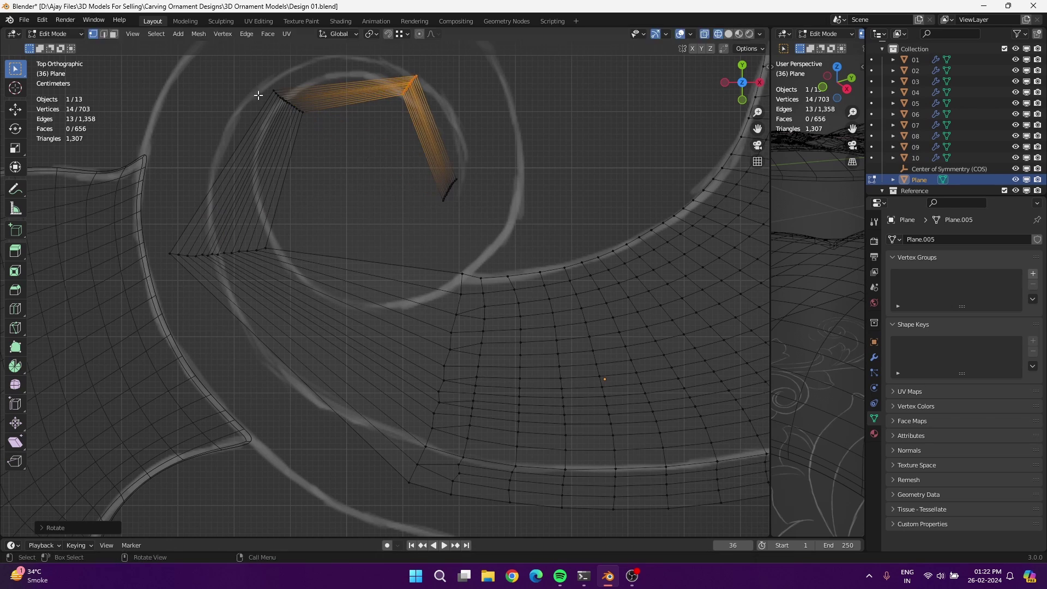
click(289, 284)
key(e)
click(304, 409)
key(e)
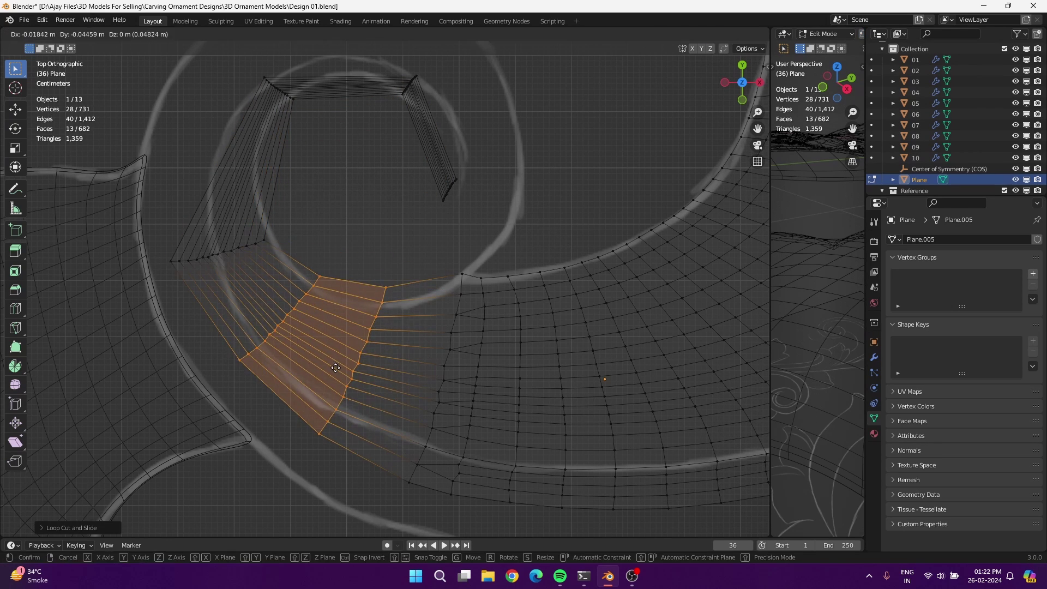
click(295, 207)
Undo the last band rows and the vertex merge
key(ctrl+z)
scroll(362, 327, up, 3)
scroll(369, 311, up, 2)
key(ctrl+z)
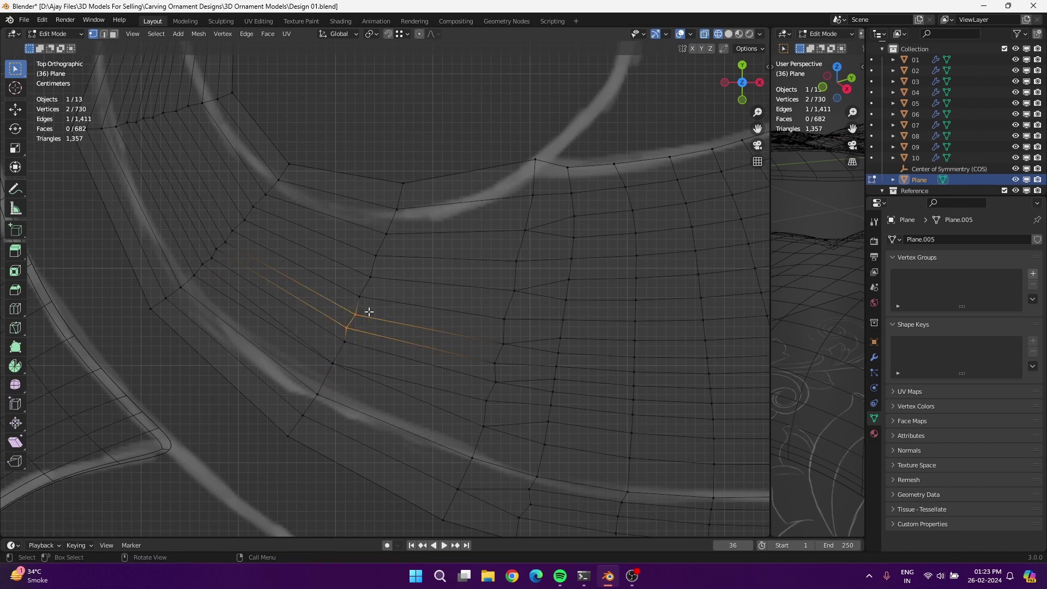
key(ctrl+z)
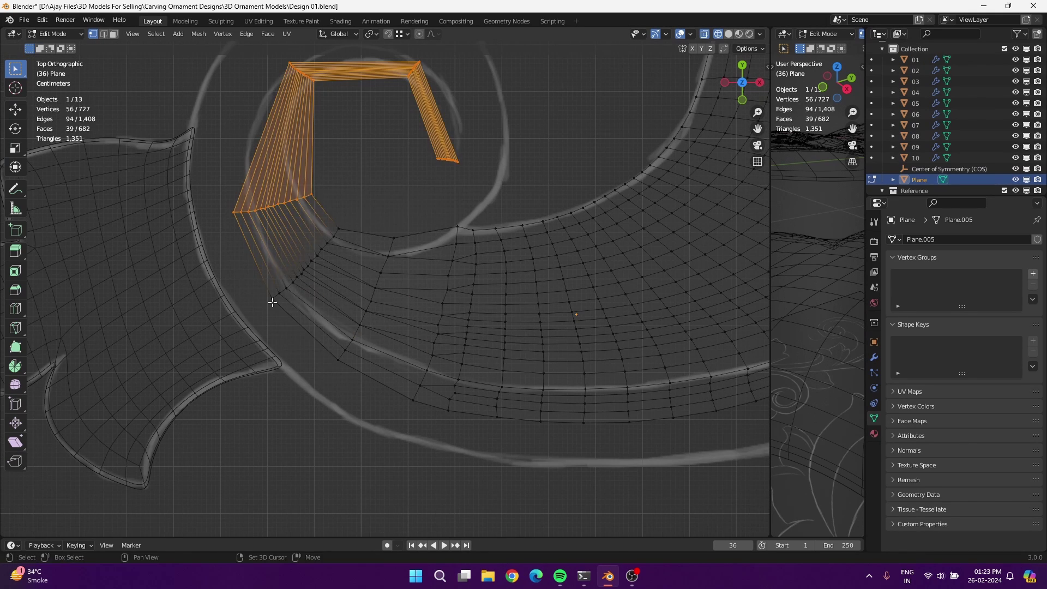
Extrude a short edge strip twice, rotating it to follow the drawing
key(e)
click(313, 292)
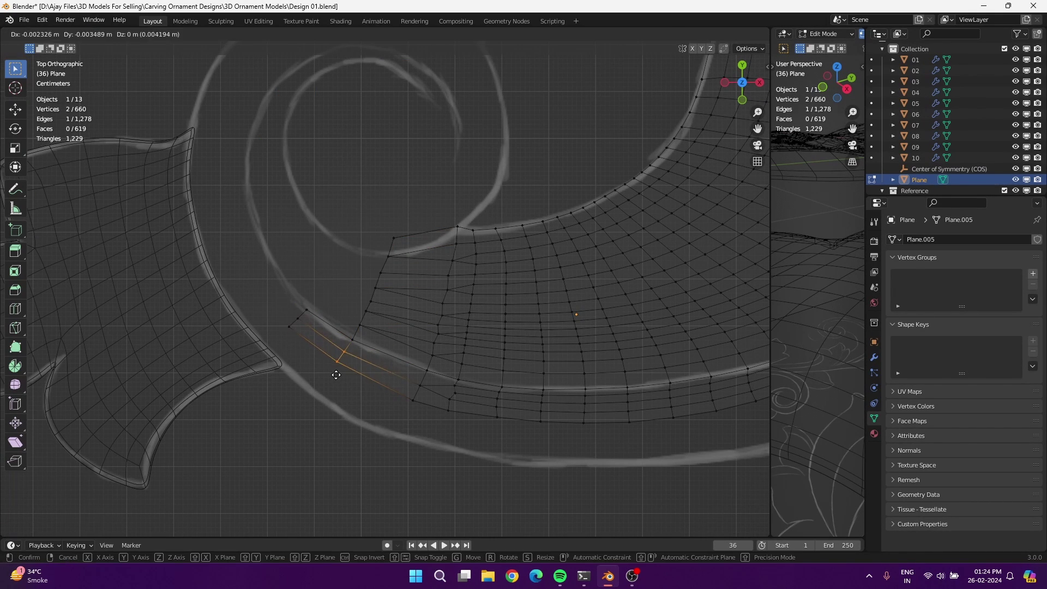
key(r)
click(322, 289)
key(e)
click(303, 229)
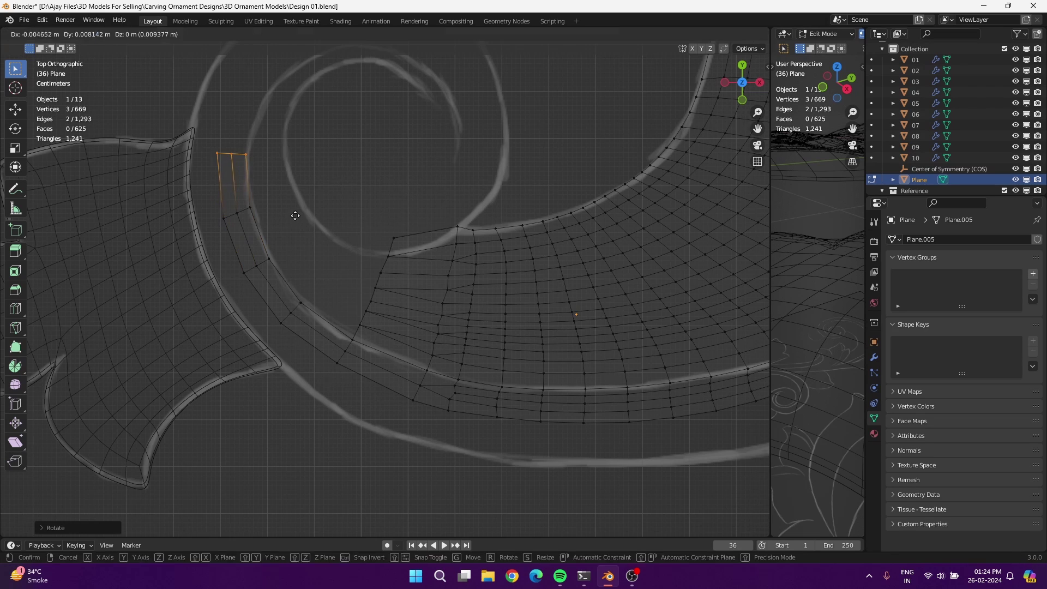
Move individual strip vertices onto the spiral's inner curve
shift+middle_drag(371, 313, 371, 356)
click(373, 370)
click(390, 329)
key(g)
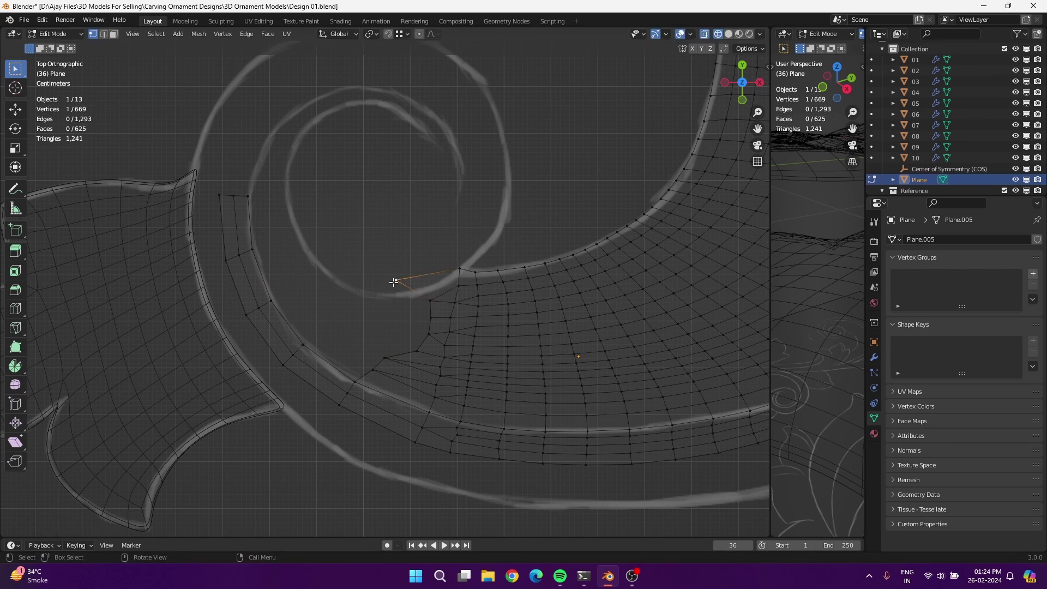
click(404, 367)
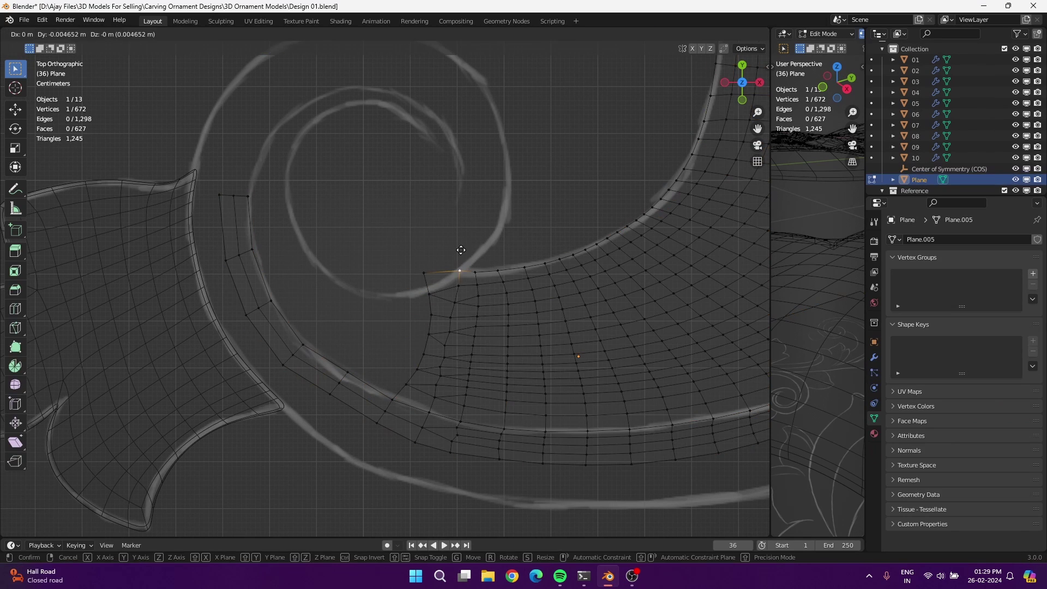
click(434, 252)
click(376, 423)
key(g)
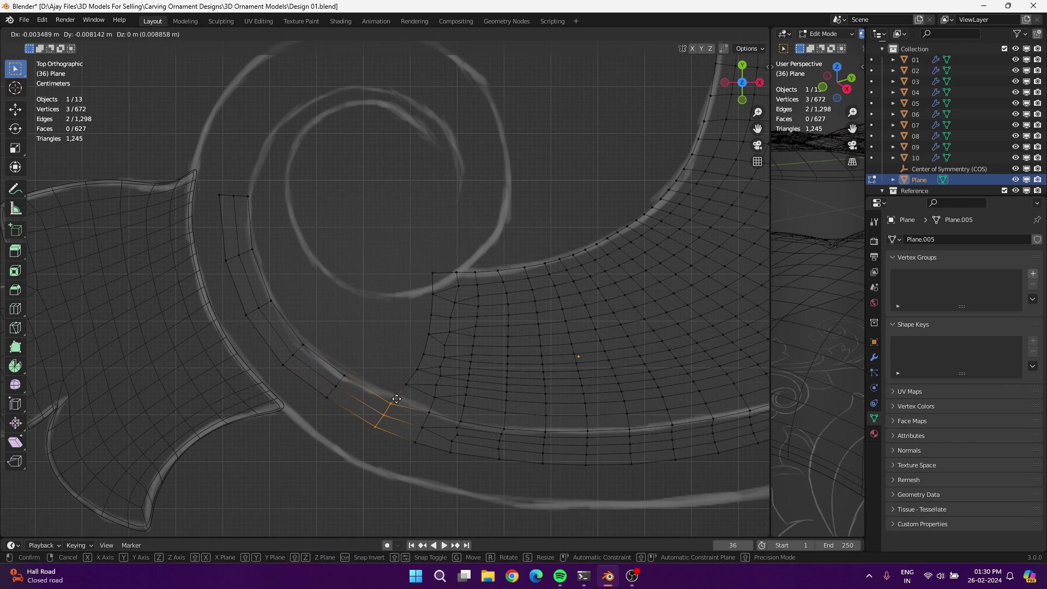
click(422, 416)
Undo the extruded corner vertex chain and raise the selected vertex
drag(391, 391, 424, 319)
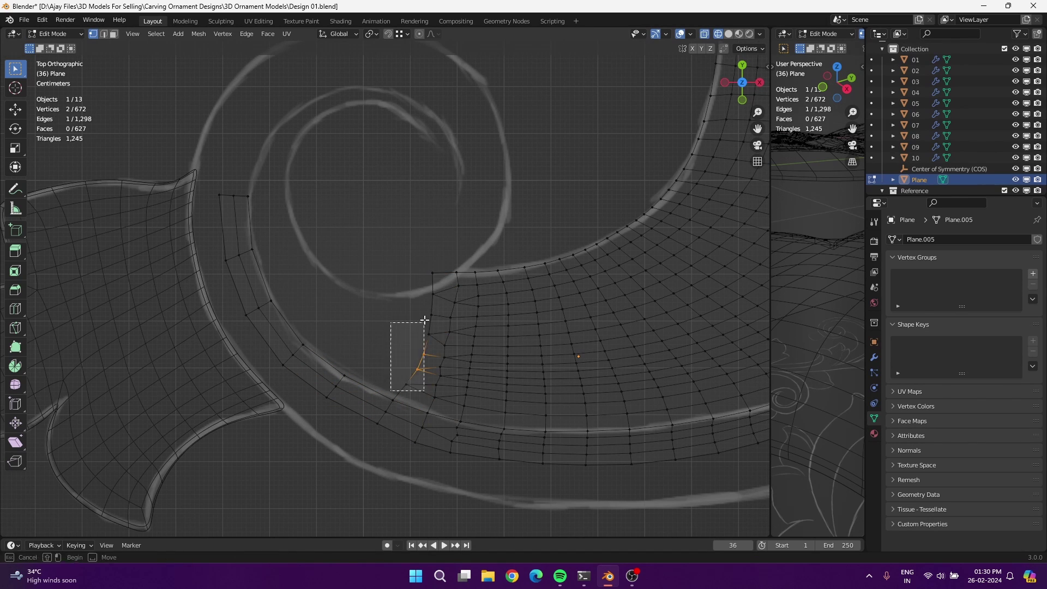
key(ctrl+z)
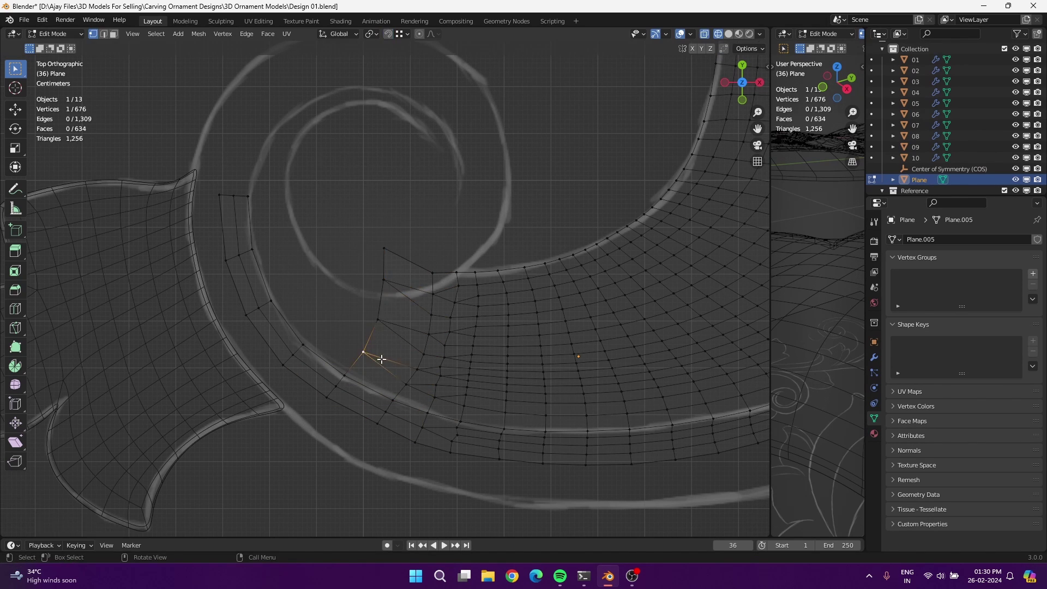
key(g)
click(382, 297)
Reposition the lower strip's short chain and corner vertex to match the curve
drag(410, 268, 428, 366)
alt+click(401, 439)
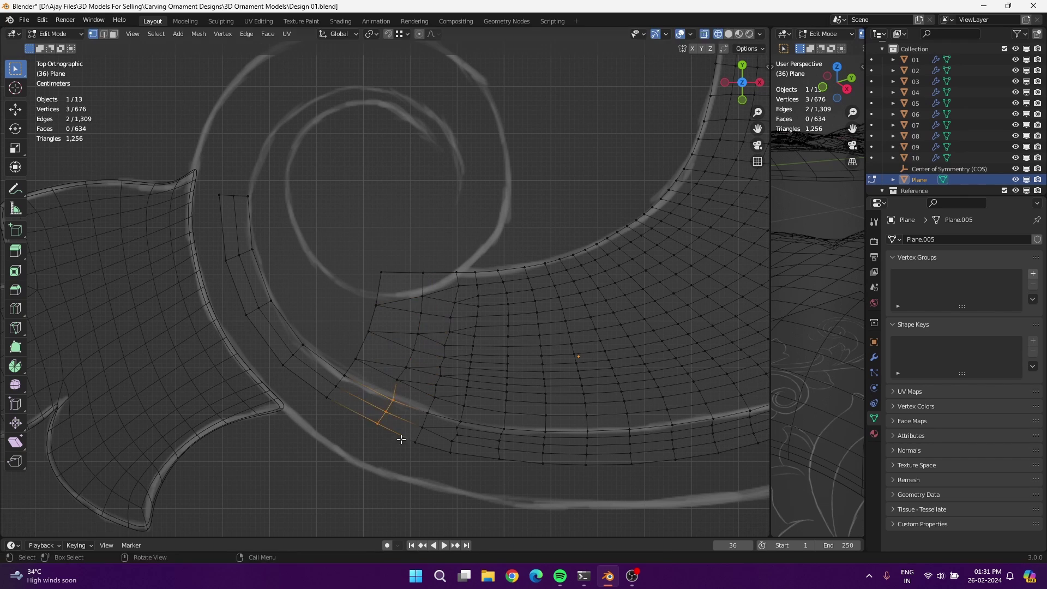
key(ctrl+z)
key(ctrl+z)
key(ctrl+z)
key(ctrl+z)
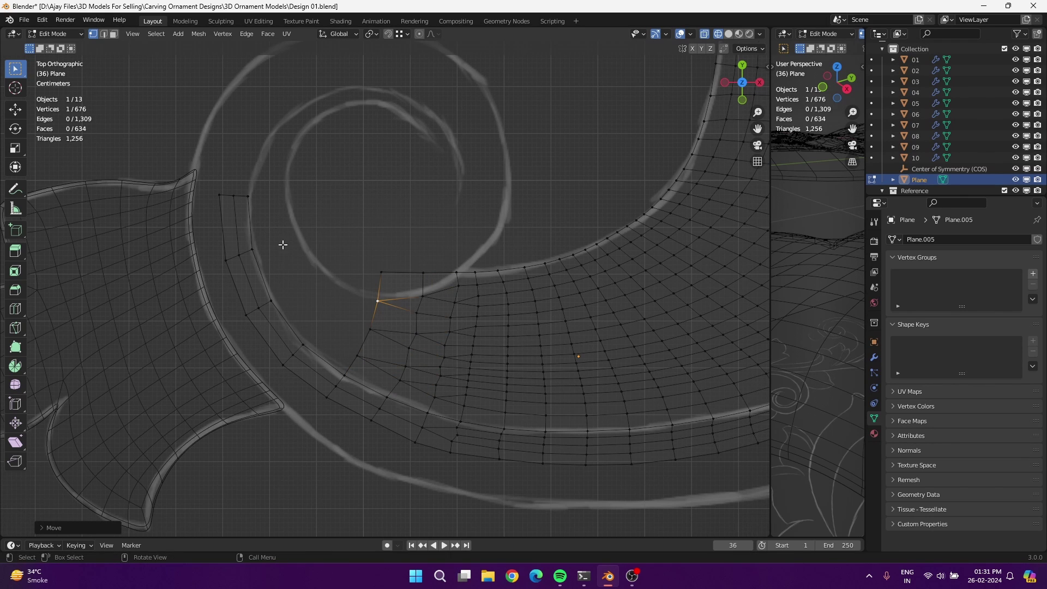
key(g)
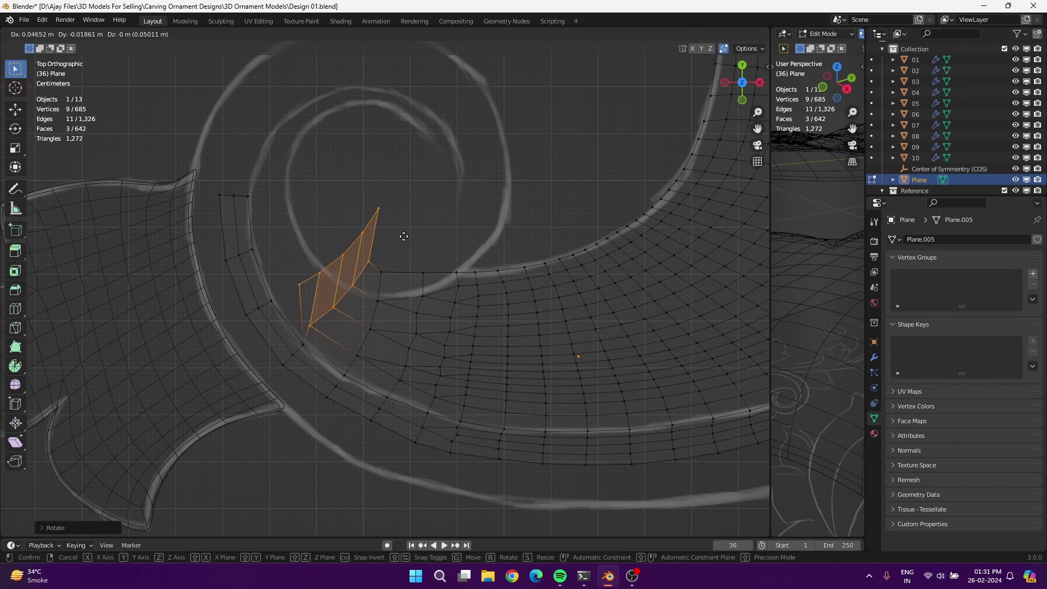
click(402, 234)
click(301, 284)
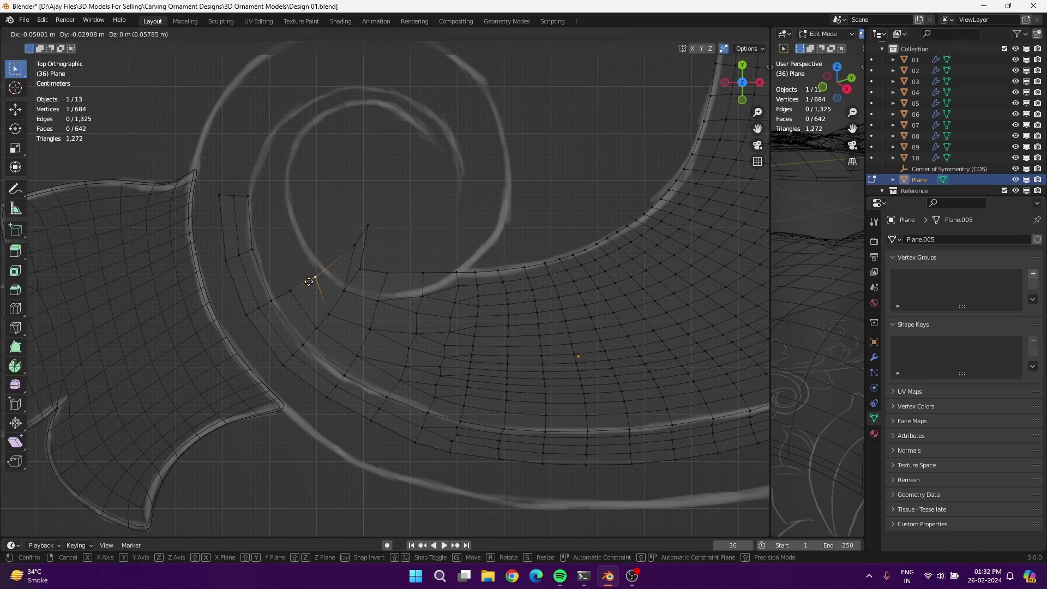
click(320, 332)
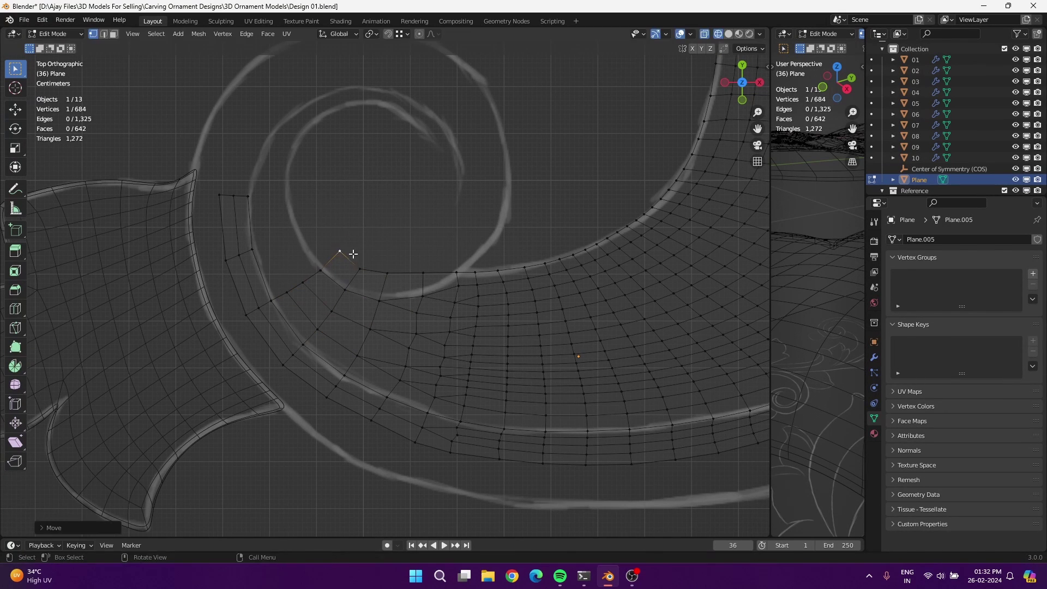
Slide the selected edges and pick vertices along the spiral edge
key(g)
key(g)
click(437, 302)
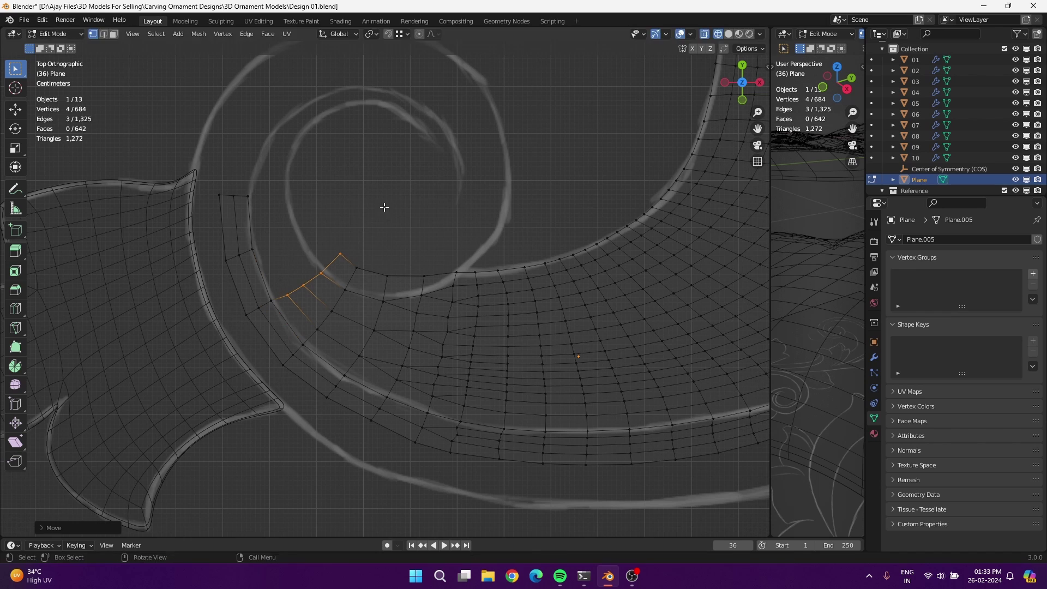
drag(380, 276, 382, 276)
key(g)
click(504, 242)
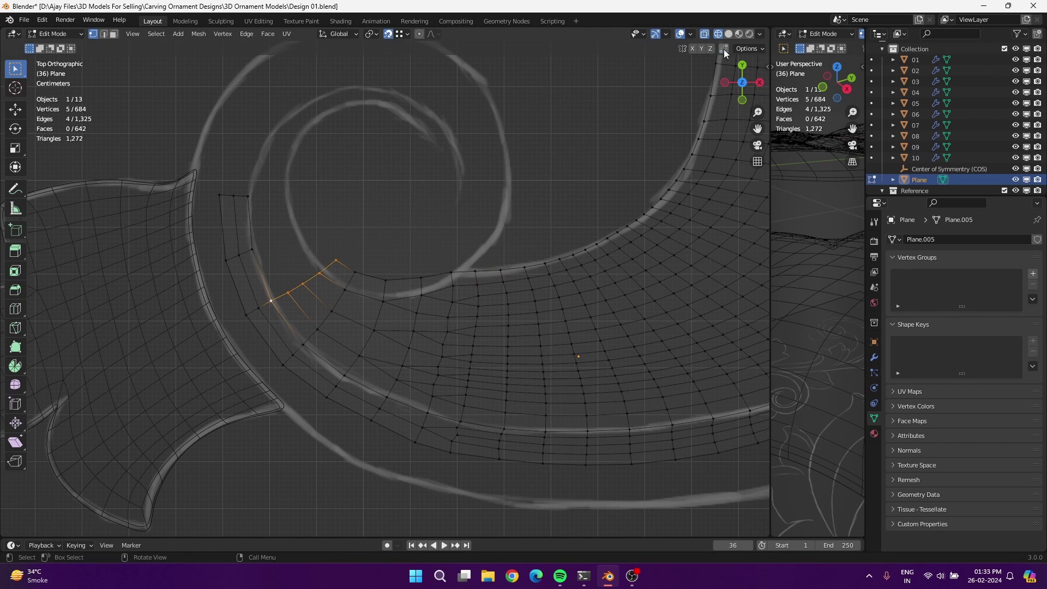
Extrude the end edges, rotate and move the row, then flatten it with S Y 0
key(e)
click(258, 204)
key(r)
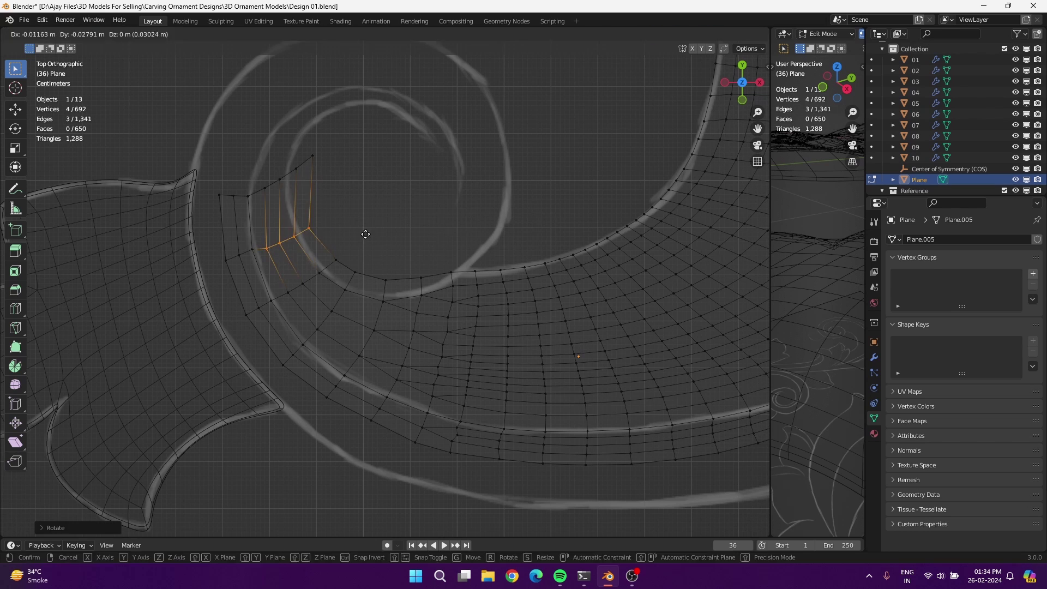
click(354, 229)
key(g)
click(384, 215)
ctrl+click(220, 195)
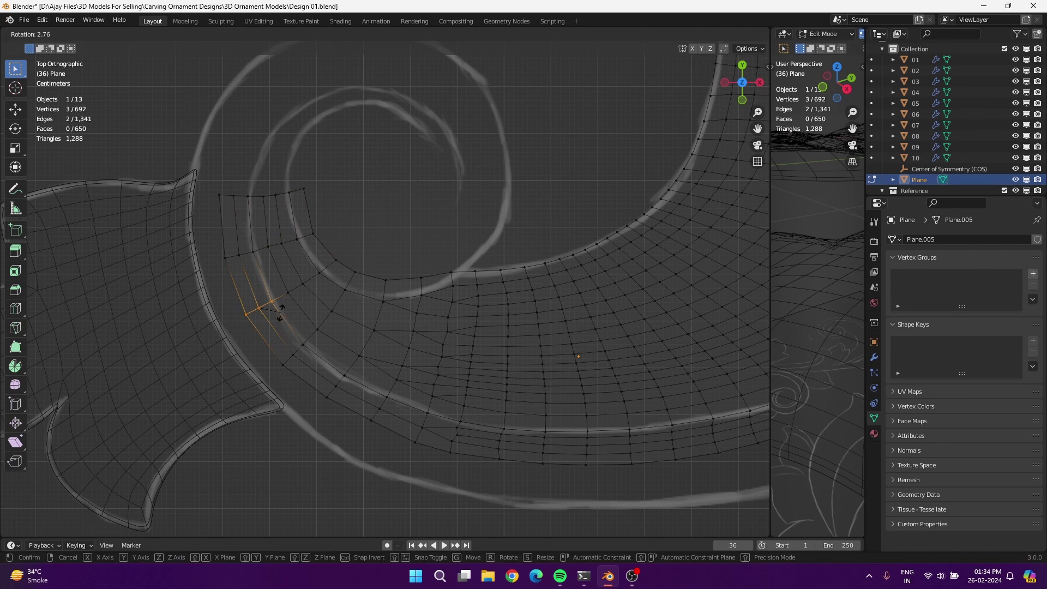
text(sy0)
key(Return)
Rotate and move the edge row, then extrude two more rows around the curl
shift+scroll(332, 224, up, 3)
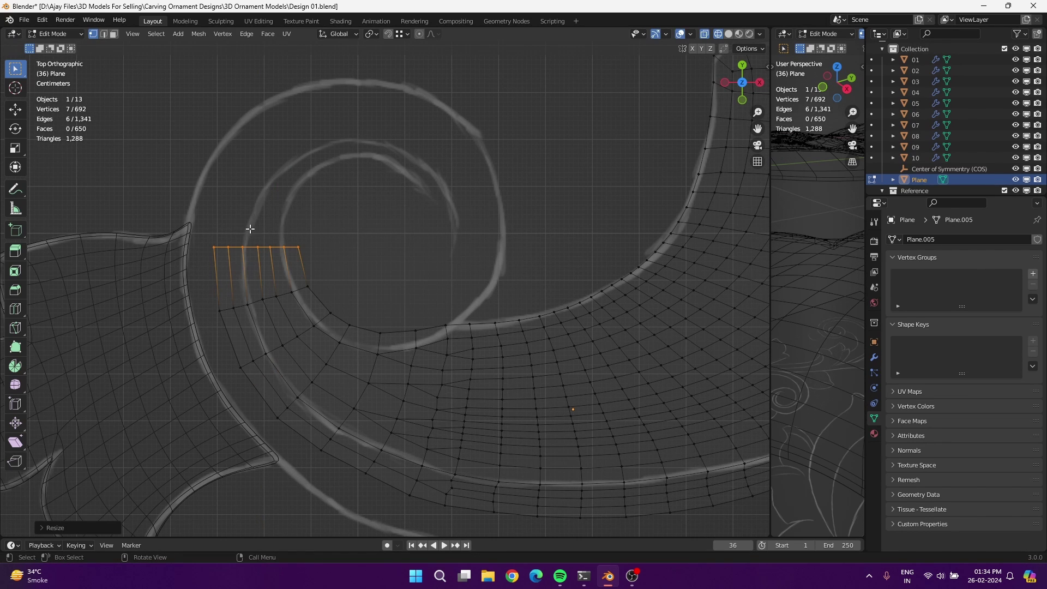
key(r)
click(392, 235)
key(g)
click(386, 256)
key(e)
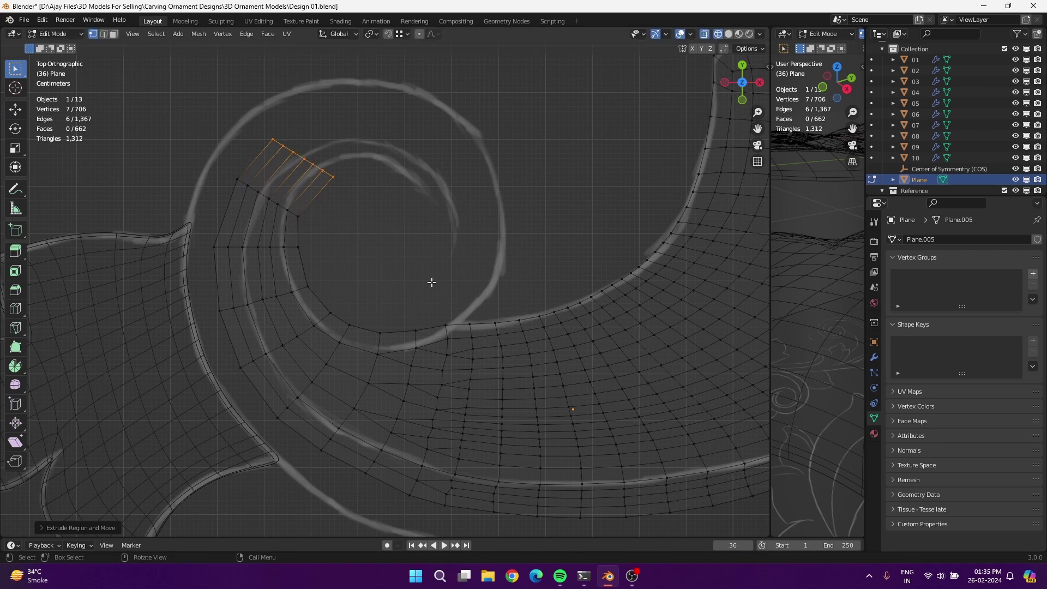
click(356, 231)
key(e)
click(439, 232)
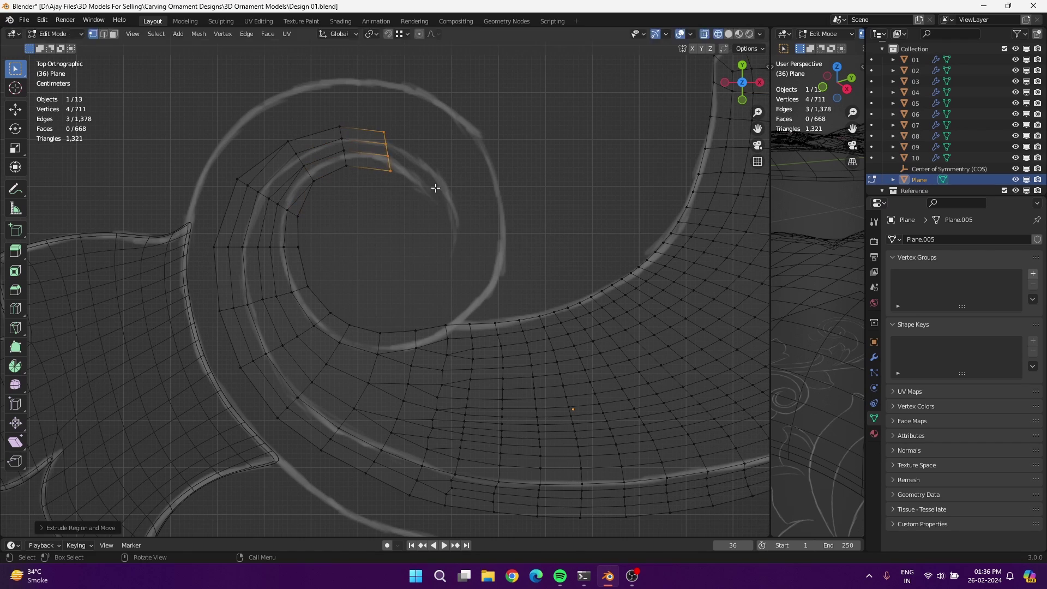
Extrude the final rows to the curl's inner tip and select the leaf's middle edge loop
key(e)
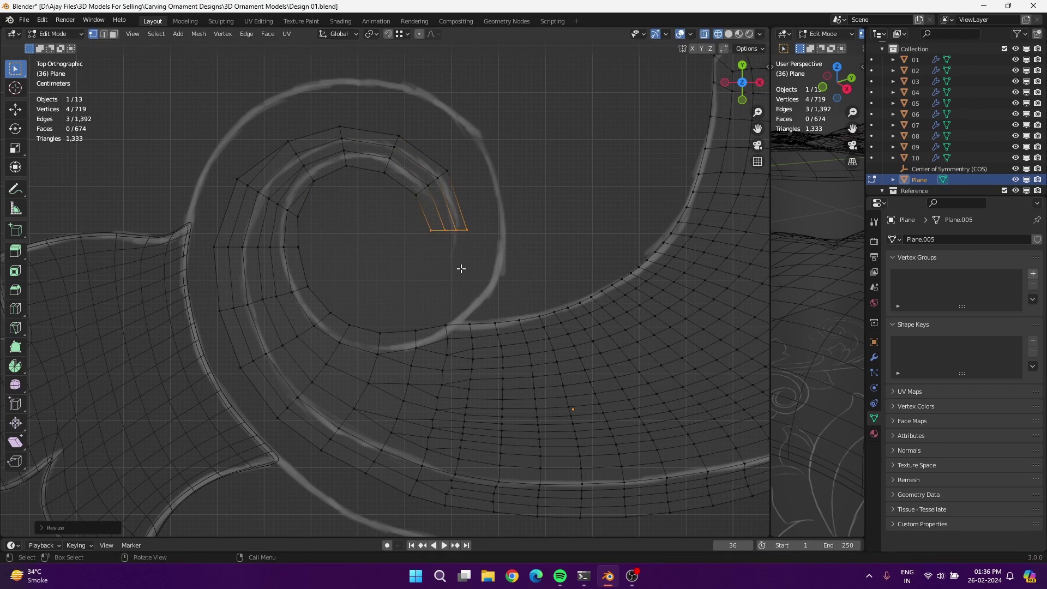
key(e)
click(412, 305)
scroll(446, 343, down, 5)
scroll(581, 147, up, 2)
alt+click(581, 147)
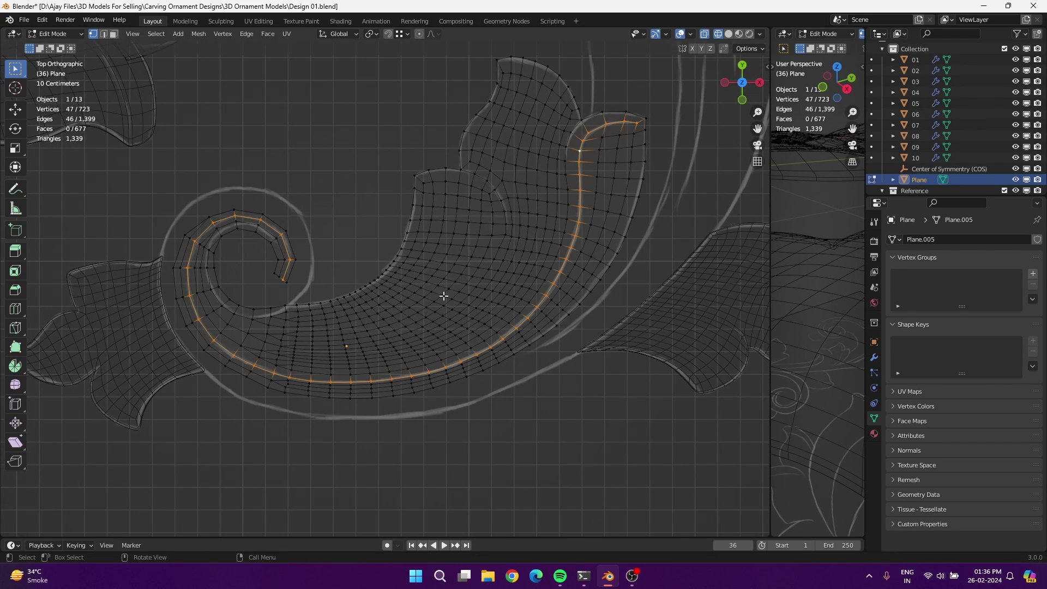
Grow the face patch on the upper lobe twice and extrude it upward
drag(228, 210, 274, 246)
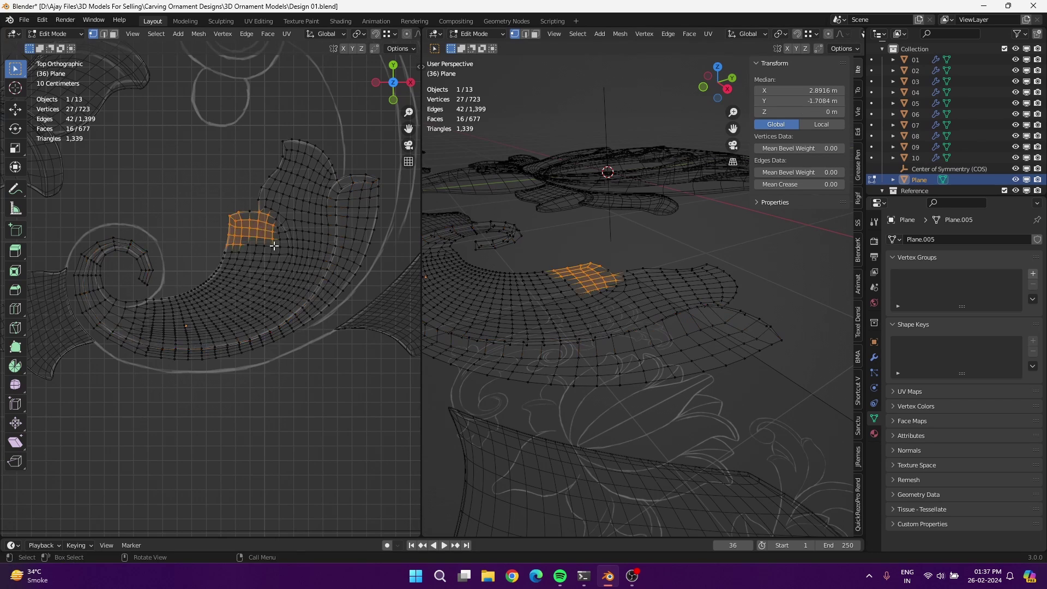
scroll(274, 246, up, 2)
key(ctrl+KP_Add)
key(3)
key(ctrl+KP_Add)
scroll(627, 306, up, 3)
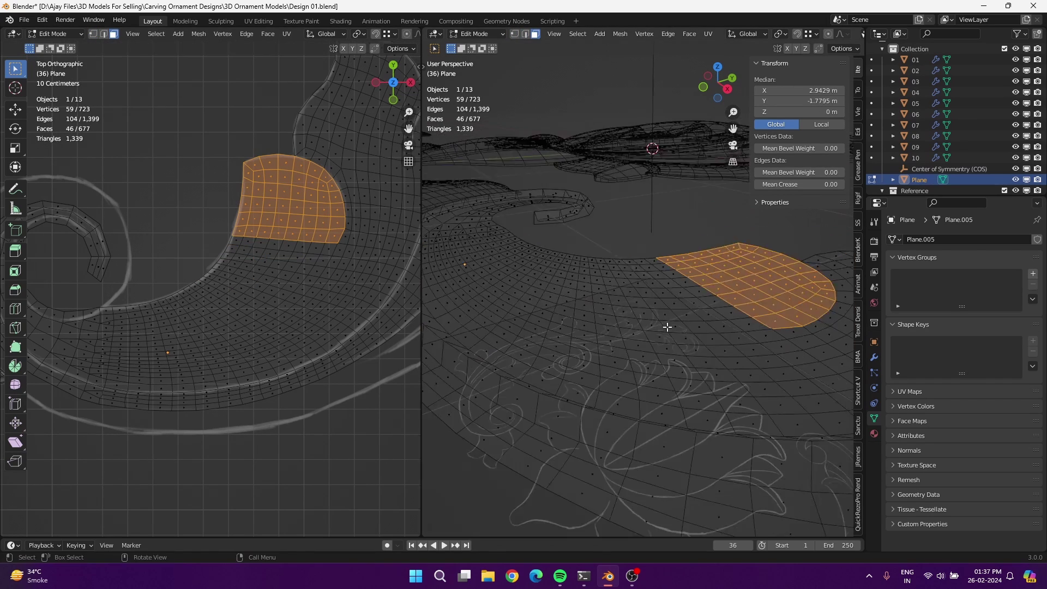
key(e)
click(600, 295)
Enable Auto Merge, merge the stray vertex onto its neighbour, and relax the patch
key(1)
click(818, 49)
key(g)
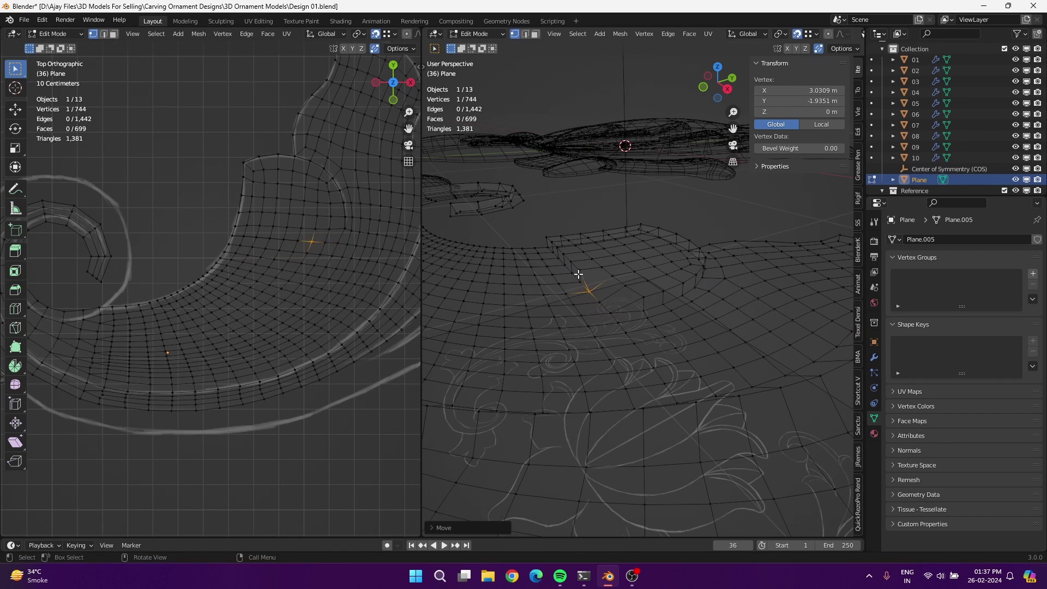
click(554, 237)
mouse_move(553, 236)
middle_down()
mouse_move(688, 432)
mouse_move(546, 440)
middle_up()
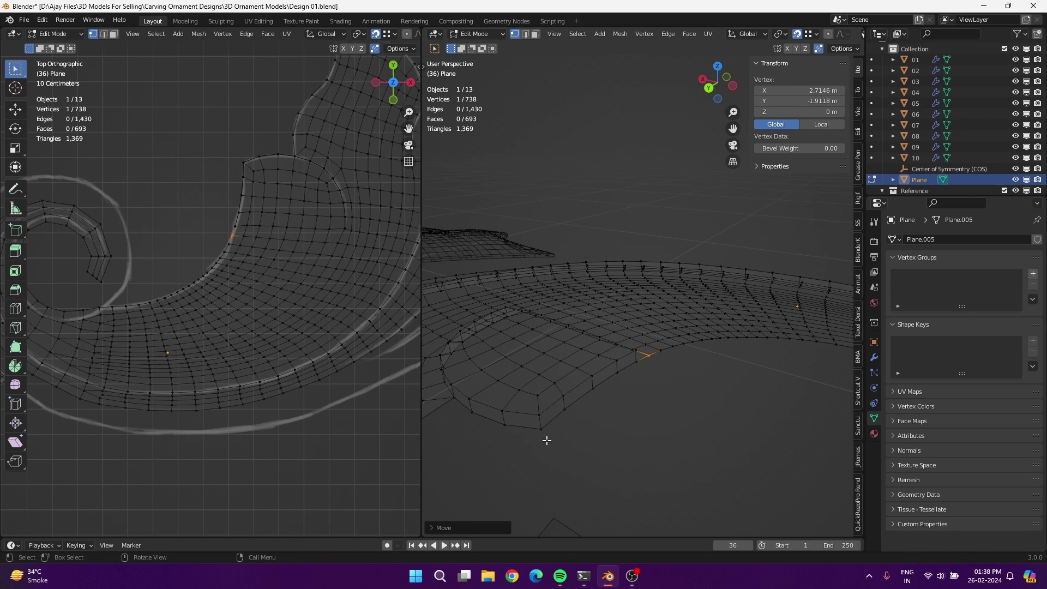
key(KP_1)
key(ctrl+l)
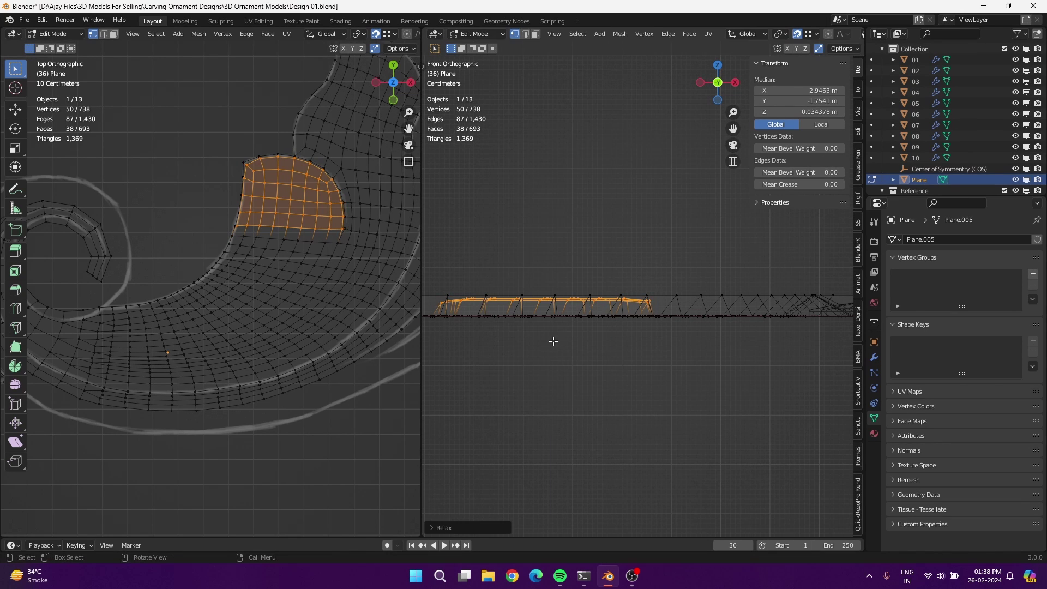
Select edge loops across the patch and the piece's outer boundary loop
alt+click(240, 222)
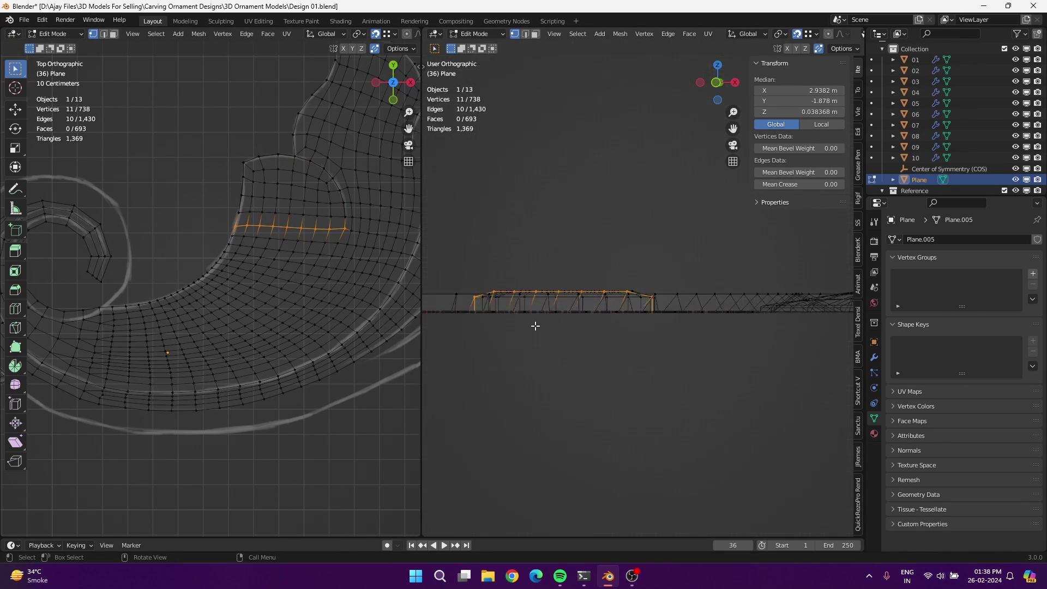
mouse_move(536, 325)
middle_down()
mouse_move(628, 371)
mouse_move(631, 252)
middle_up()
alt+shift+click(644, 300)
middle_drag(644, 300, 564, 262)
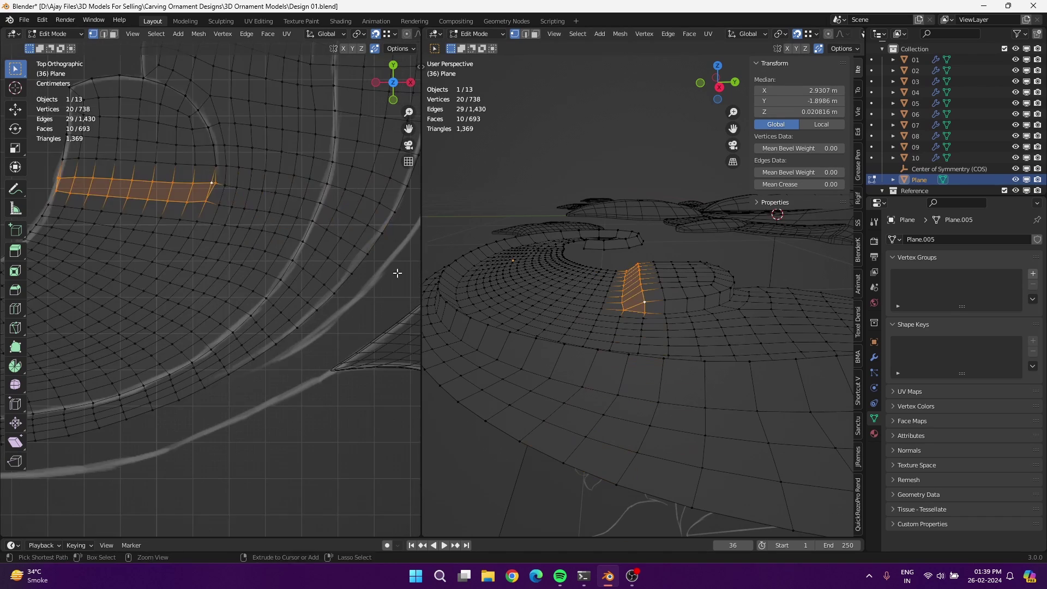
scroll(205, 212, down, 3)
alt+click(234, 215)
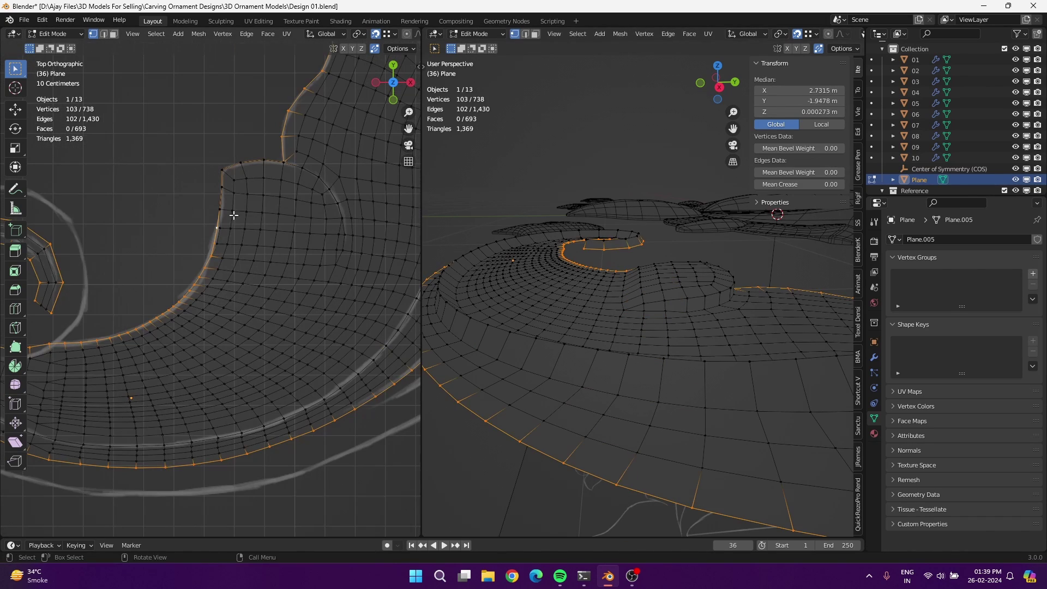
scroll(199, 238, up, 4)
drag(186, 262, 229, 305)
Align the boundary vertices with the drawing and select the whole connected leaf piece
key(g)
click(227, 250)
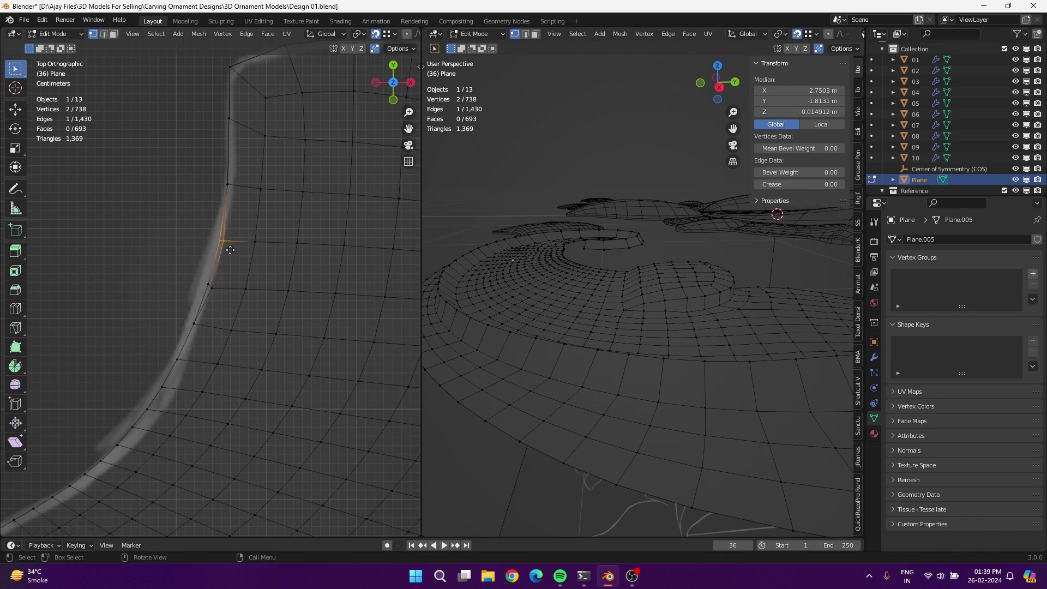
scroll(241, 302, up, 2)
scroll(241, 302, down, 3)
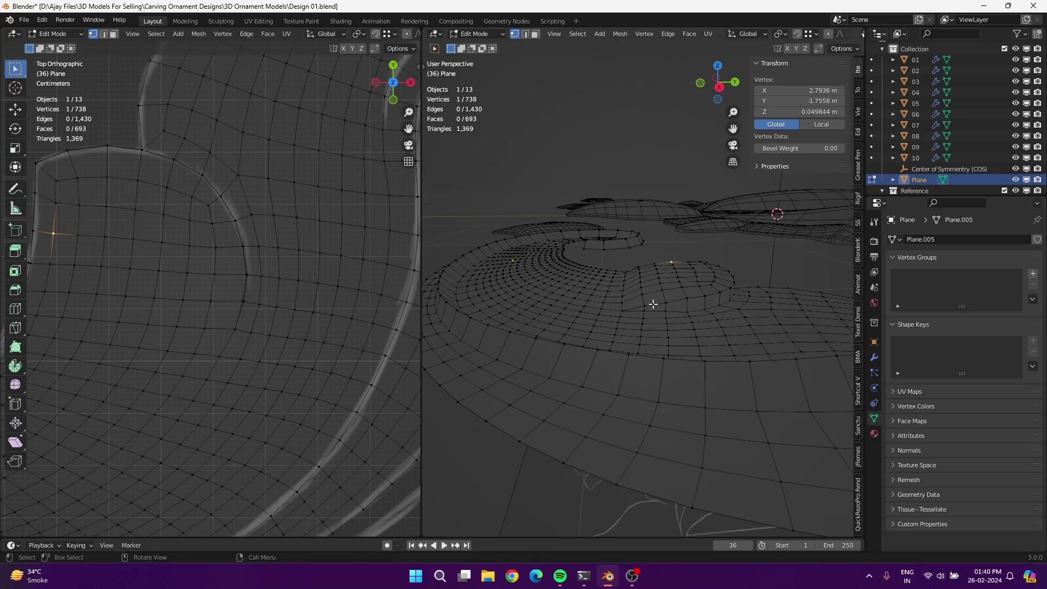
middle_drag(653, 303, 605, 196)
alt+click(605, 196)
key(ctrl+l)
scroll(626, 297, down, 3)
mouse_move(218, 273)
middle_down()
mouse_move(289, 261)
mouse_move(215, 321)
middle_up()
Shade the leaf-scroll piece smooth and add a level-3 Subdivision modifier with Ctrl+3
right_click(216, 320)
click(227, 331)
key(Tab)
key(ctrl+3)
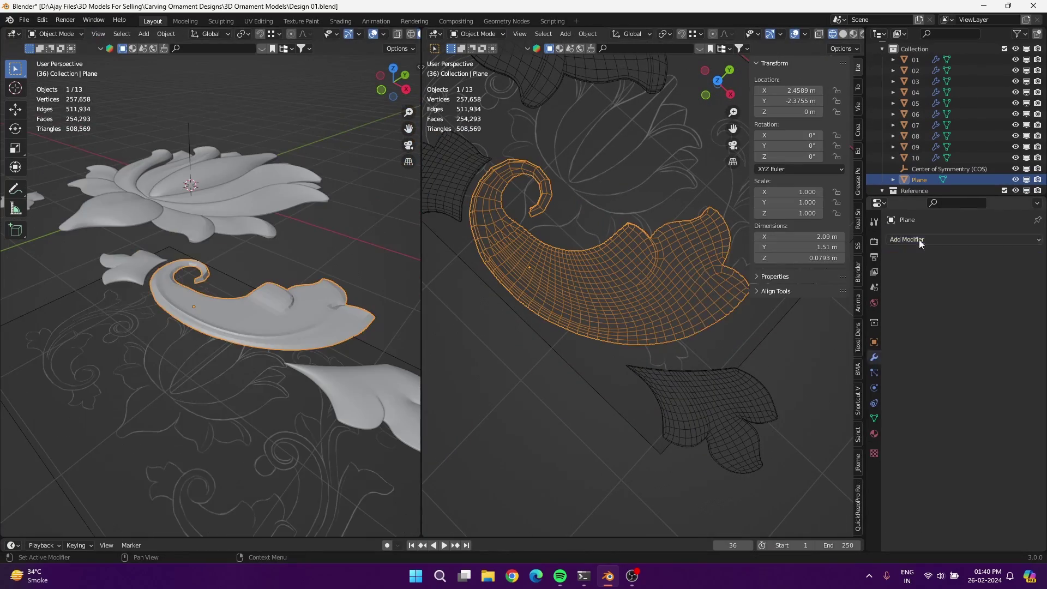
Enter Sculpt Mode and try the Pinch brush on the purple curl
key(ctrl+Tab)
scroll(234, 335, up, 4)
scroll(238, 331, up, 2)
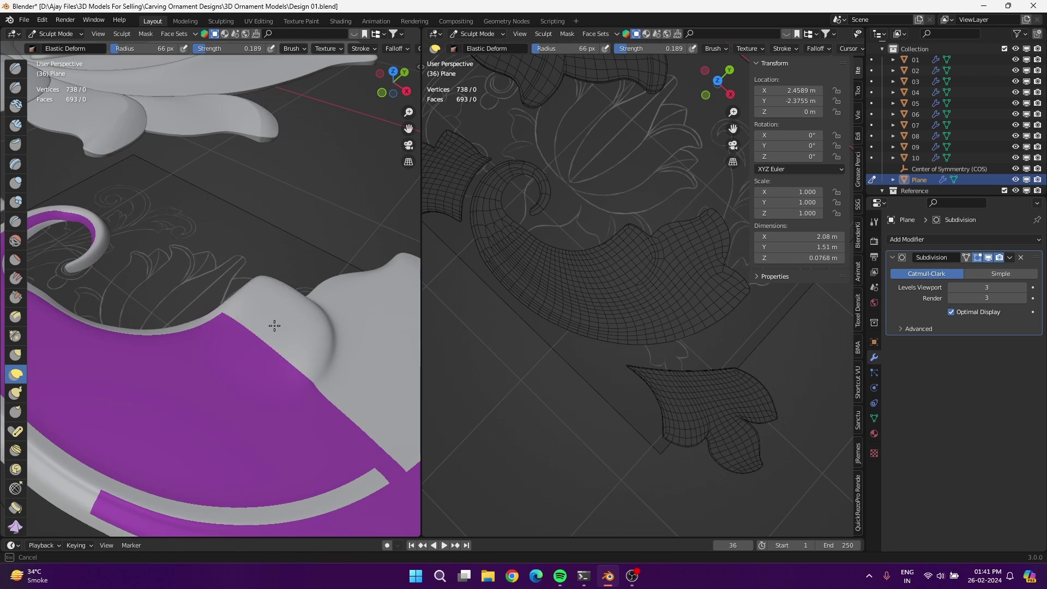
scroll(274, 325, down, 3)
mouse_move(176, 311)
middle_down()
mouse_move(187, 367)
mouse_move(164, 338)
mouse_move(109, 327)
middle_up()
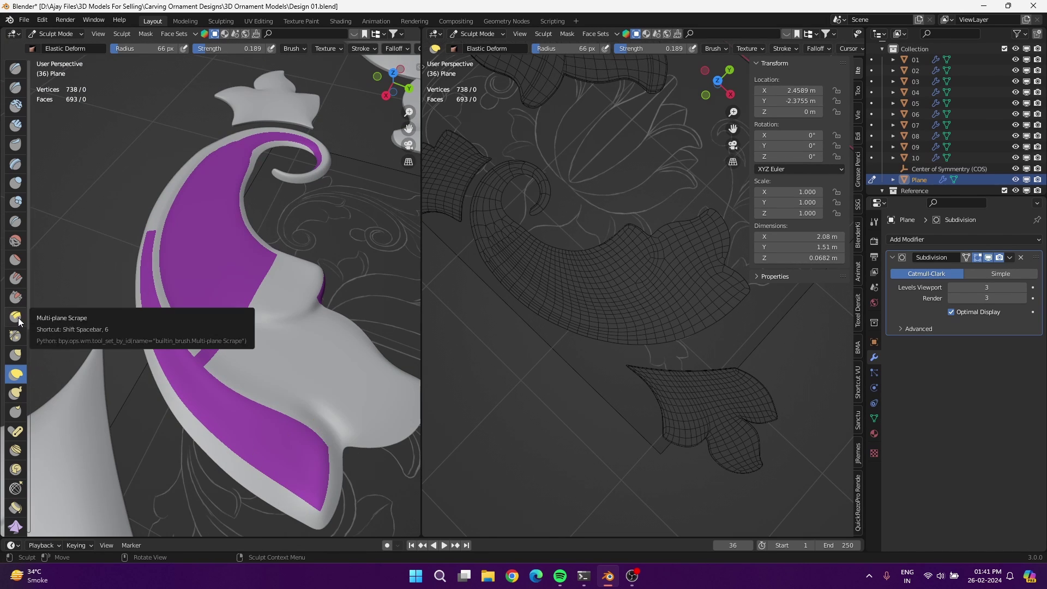
click(16, 335)
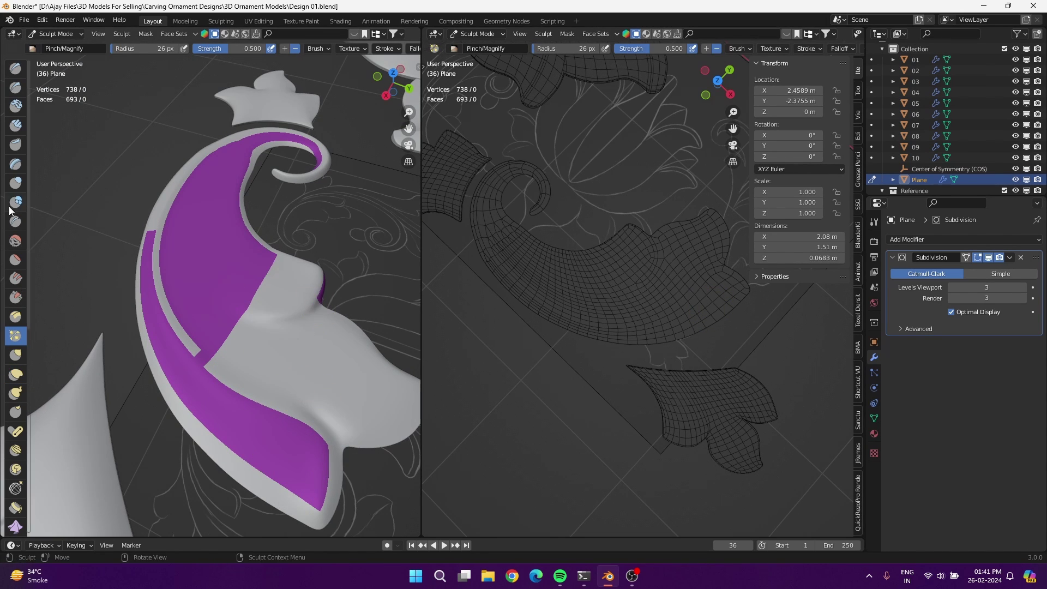
key(ctrl+Tab)
scroll(240, 379, down, 3)
key(ctrl+Tab)
click(258, 437)
Try the Draw Sharp brush, then return to Edit Mode and loop-cut along the spiral
scroll(218, 354, up, 3)
mouse_move(218, 355)
middle_down()
mouse_move(163, 328)
mouse_move(355, 354)
middle_up()
mouse_move(210, 343)
middle_down()
mouse_move(187, 456)
mouse_move(206, 388)
mouse_move(185, 451)
mouse_move(198, 293)
middle_up()
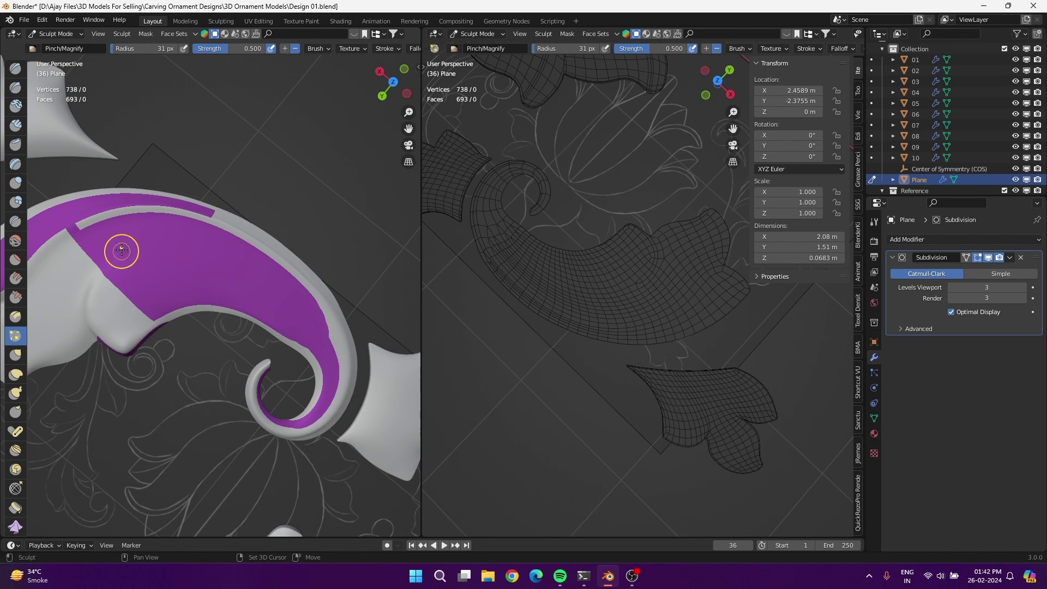
mouse_move(121, 251)
middle_down()
mouse_move(244, 316)
mouse_move(180, 284)
mouse_move(28, 245)
mouse_move(218, 305)
mouse_move(206, 311)
middle_up()
click(15, 88)
key(Tab)
right_click(206, 311)
Confirm the loop cut, knife-cut an extra edge, and select the spiral's outer edge loop
click(206, 311)
key(k)
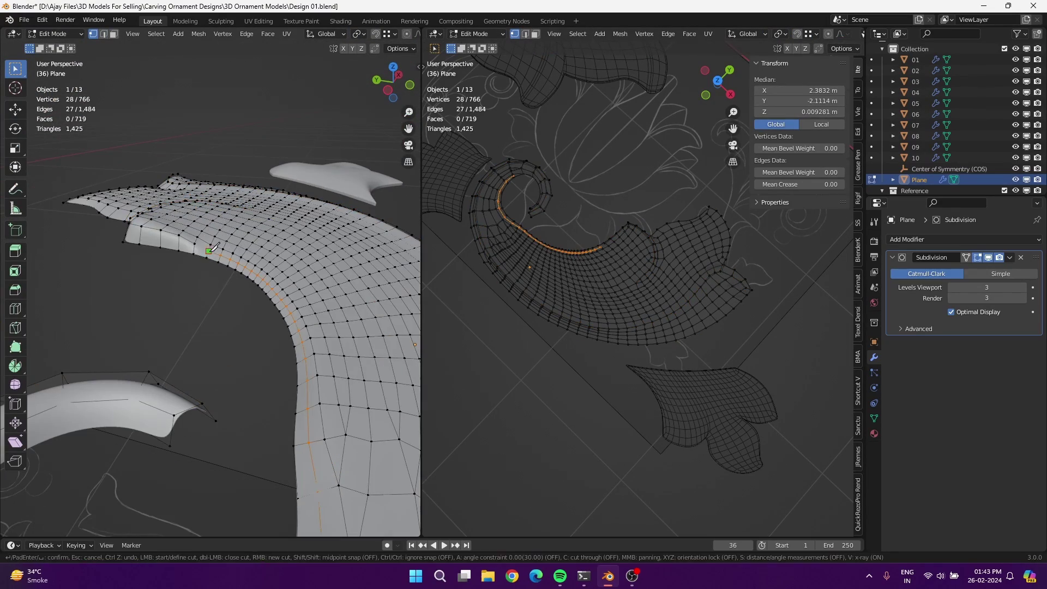
click(209, 251)
mouse_move(209, 251)
middle_down()
mouse_move(163, 272)
mouse_move(282, 297)
mouse_move(92, 336)
mouse_move(264, 290)
mouse_move(163, 269)
middle_up()
click(161, 276)
key(Return)
alt+click(161, 276)
Sculpt the scroll's relief with Elastic Deform and Inflate brushes to about 0.09 m depth
key(ctrl+Tab)
click(233, 224)
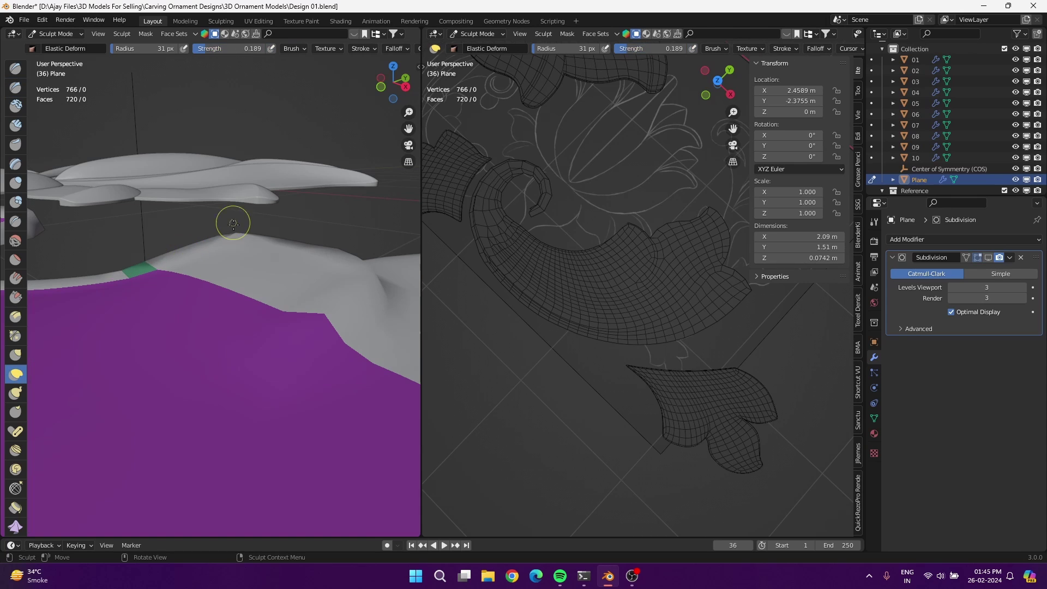
mouse_move(234, 224)
middle_down()
mouse_move(321, 232)
mouse_move(182, 229)
middle_up()
key(i)
mouse_move(234, 253)
middle_down()
mouse_move(225, 323)
mouse_move(294, 374)
middle_up()
key(ctrl+z)
mouse_move(222, 345)
middle_down()
mouse_move(325, 203)
mouse_move(374, 211)
mouse_move(177, 197)
middle_up()
mouse_move(105, 316)
middle_down()
mouse_move(351, 385)
mouse_move(306, 372)
middle_up()
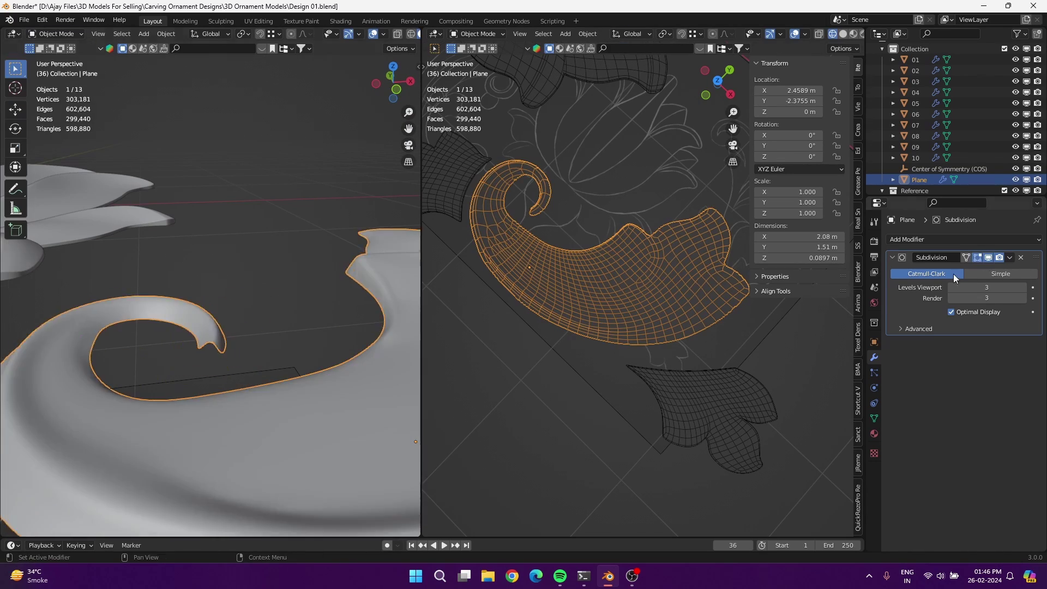
Reshape the purple curl tip using the Pinch and Draw Sharp brushes
middle_drag(186, 335, 148, 376)
mouse_move(170, 442)
middle_down()
mouse_move(234, 444)
mouse_move(286, 319)
middle_up()
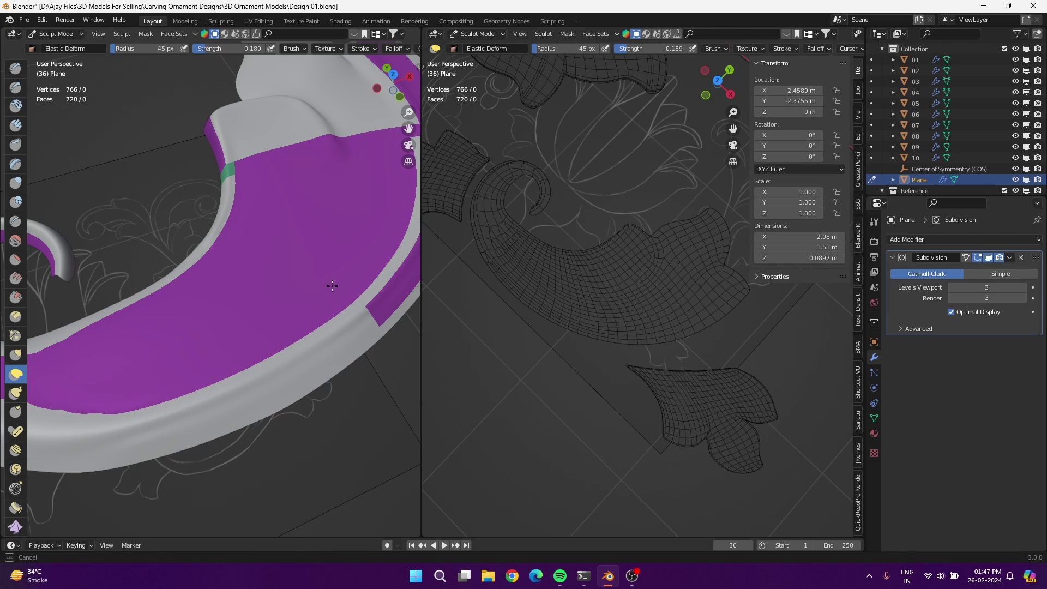
middle_drag(332, 286, 336, 199)
mouse_move(337, 325)
middle_down()
mouse_move(187, 304)
mouse_move(103, 307)
middle_up()
key(p)
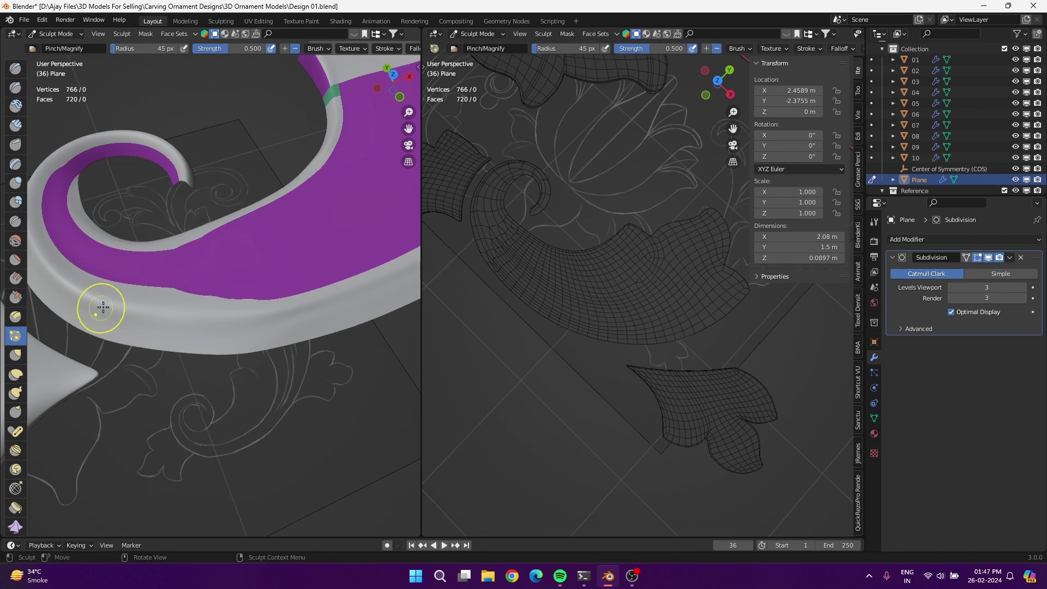
key(shift+x)
mouse_move(259, 313)
middle_down()
mouse_move(124, 218)
mouse_move(310, 270)
middle_up()
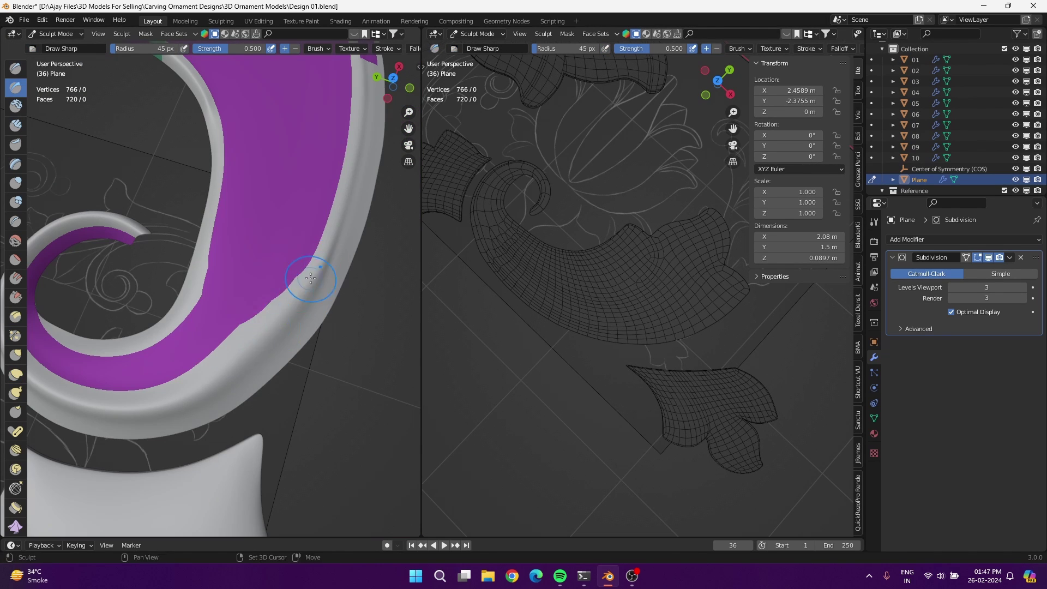
Frame the curl from the top view, then switch the piece back to Object Mode
key(KP_7)
shift+middle_drag(153, 369, 183, 424)
scroll(242, 411, up, 3)
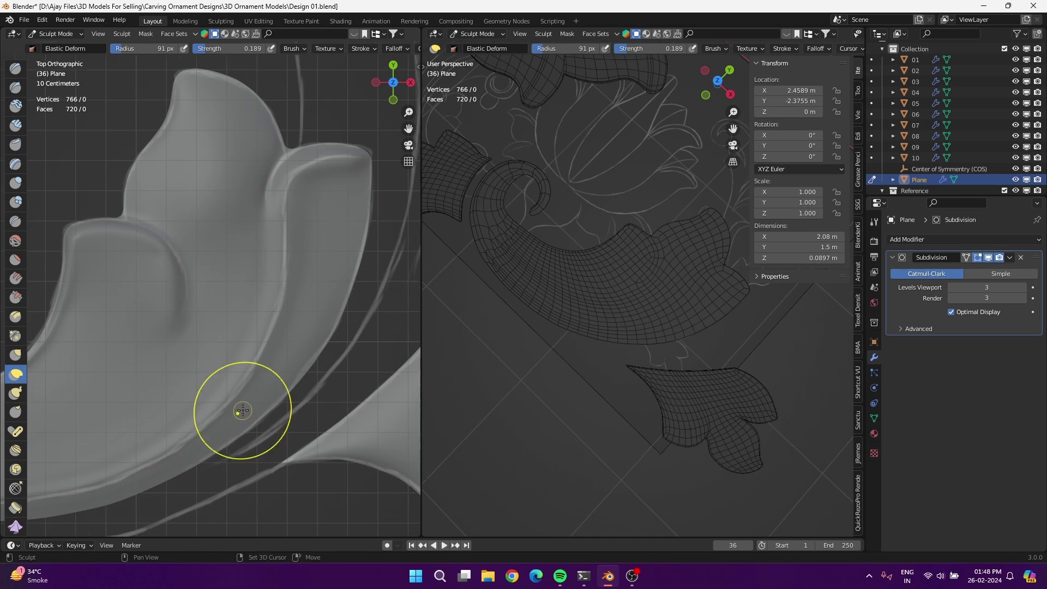
mouse_move(371, 213)
shift+middle_down()
mouse_move(233, 117)
mouse_move(250, 334)
shift+middle_up()
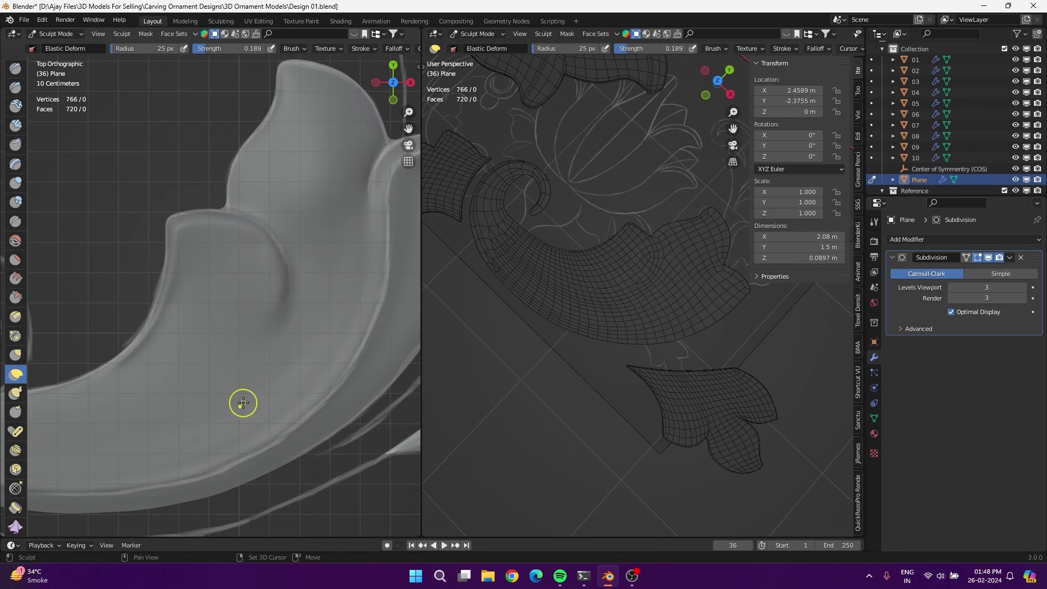
shift+middle_drag(243, 404, 341, 200)
shift+middle_drag(134, 375, 229, 381)
scroll(230, 381, up, 2)
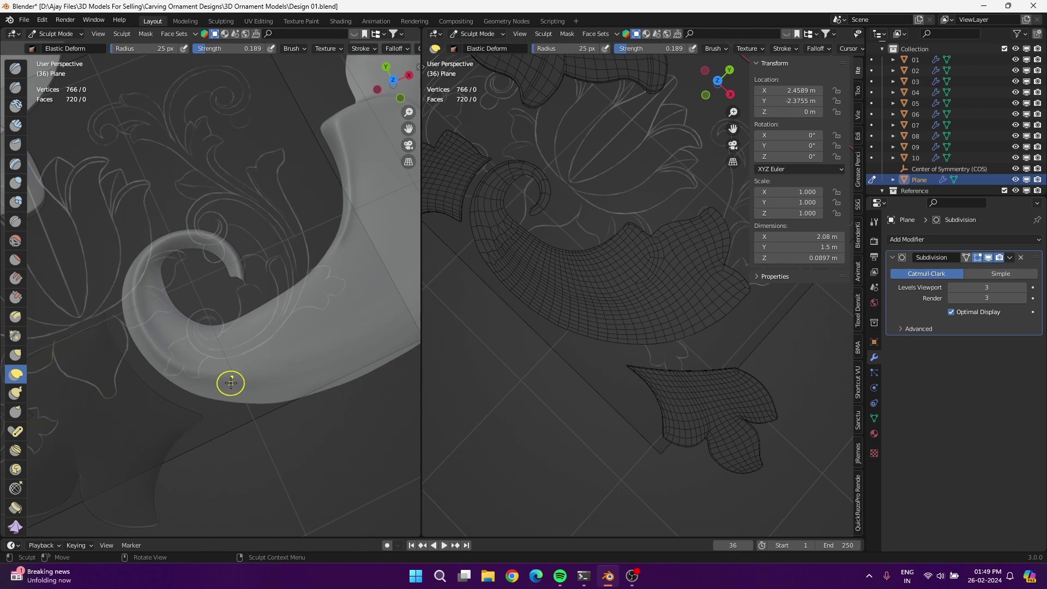
scroll(229, 381, up, 2)
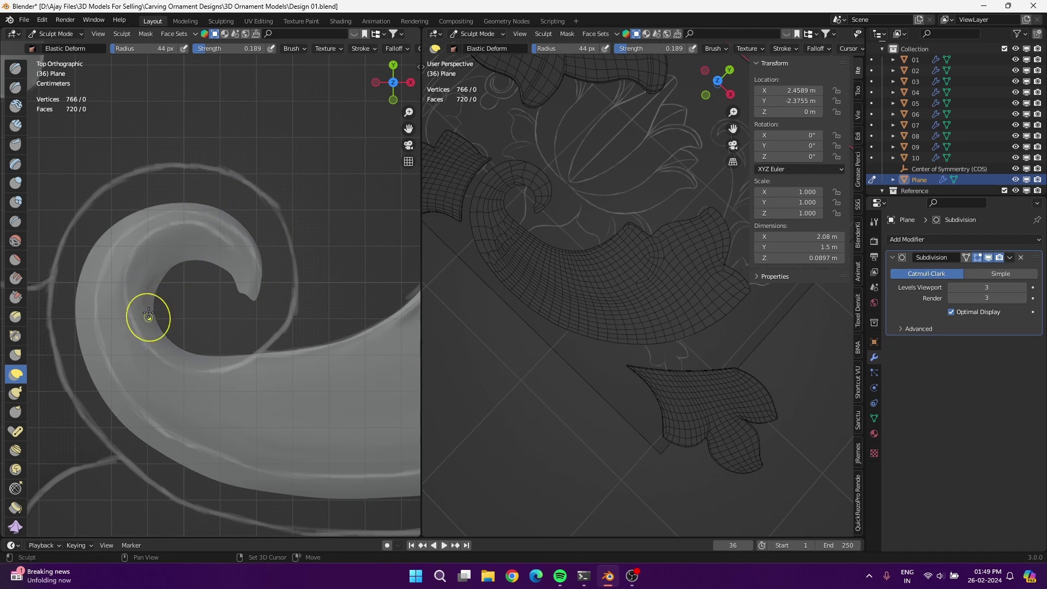
key(alt+w)
click(155, 304)
Put the leaf mesh into Edit Mode with a perspective view of the scroll
middle_drag(186, 300, 112, 367)
key(Tab)
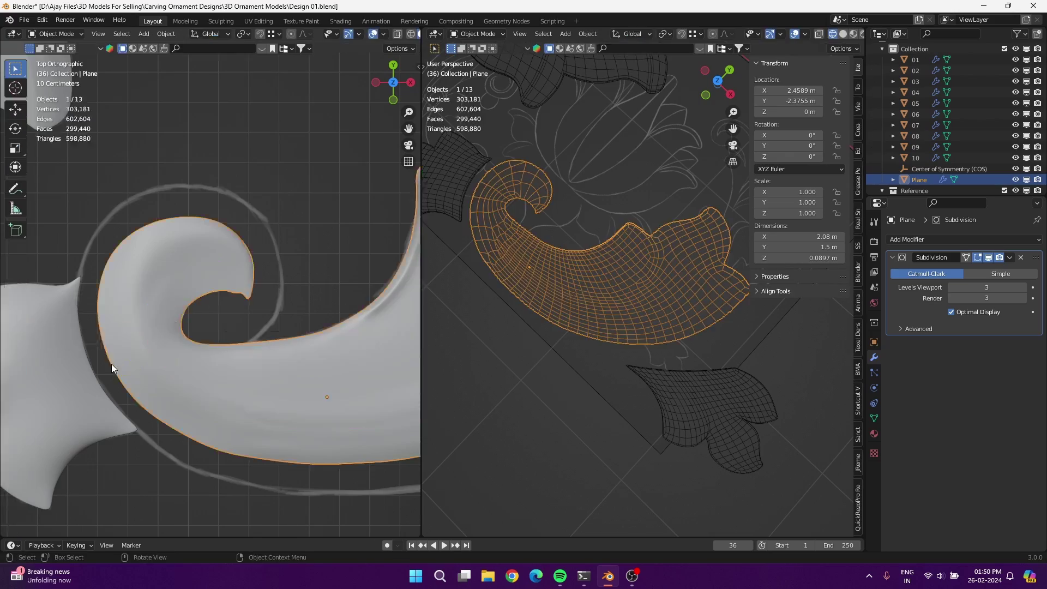
key(Tab)
key(Tab)
key(Tab)
mouse_move(269, 350)
middle_down()
mouse_move(284, 287)
mouse_move(151, 310)
middle_up()
key(Tab)
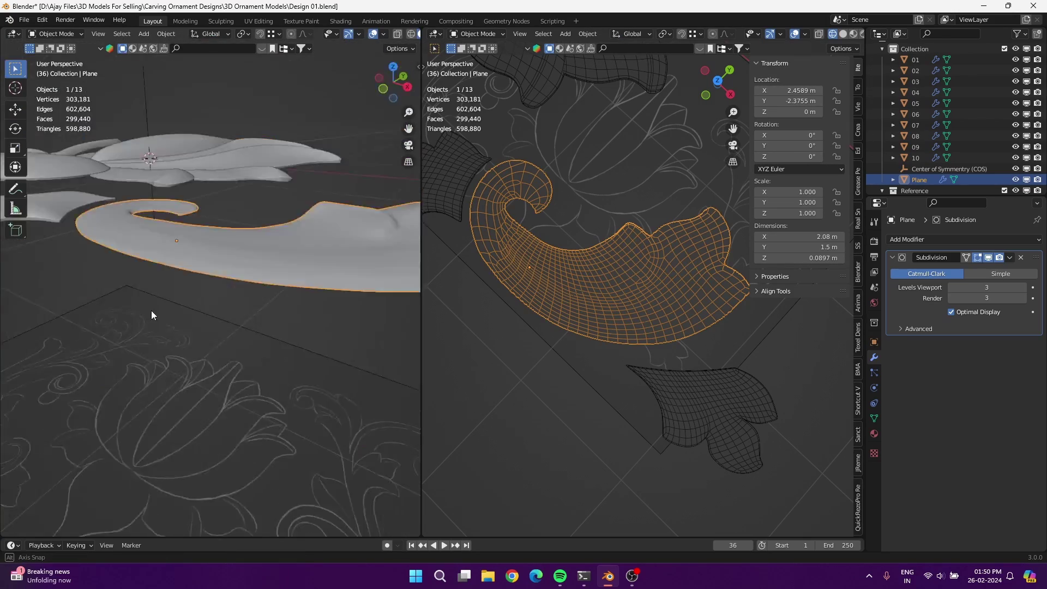
scroll(227, 289, up, 5)
key(Tab)
key(ctrl+Tab)
key(Tab)
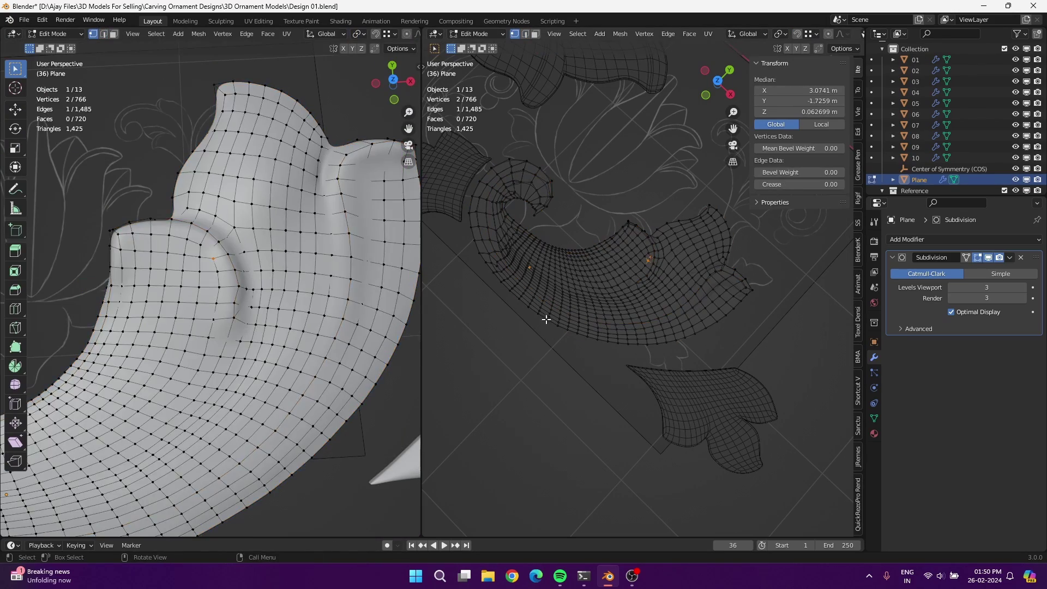
scroll(240, 158, up, 3)
Move the path of ridge vertices vertically along Z
key(g)
key(z)
alt+shift+click(244, 123)
middle_drag(244, 123, 234, 210)
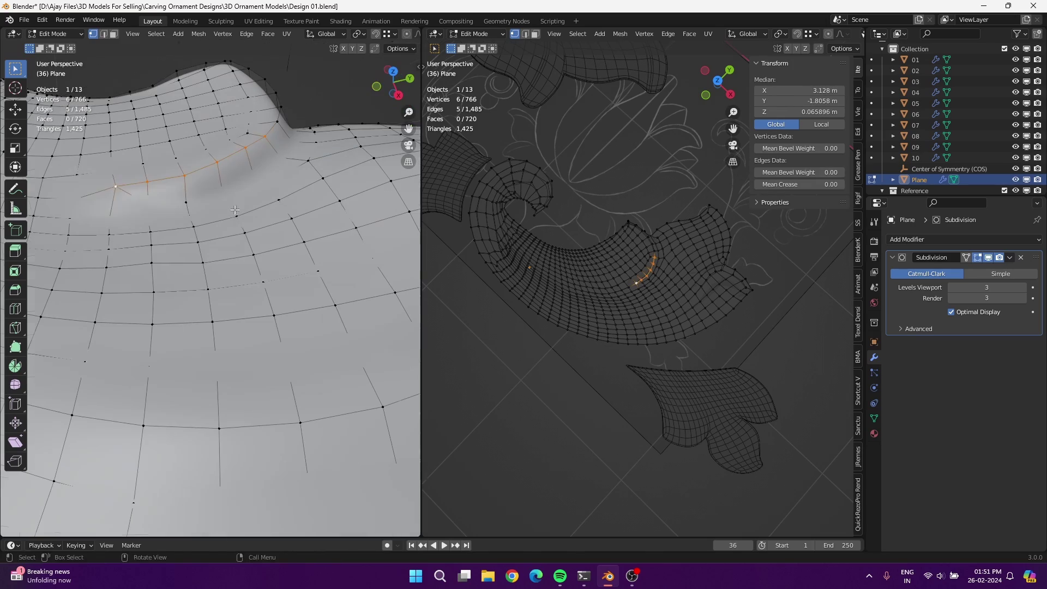
click(140, 174)
middle_drag(139, 174, 230, 284)
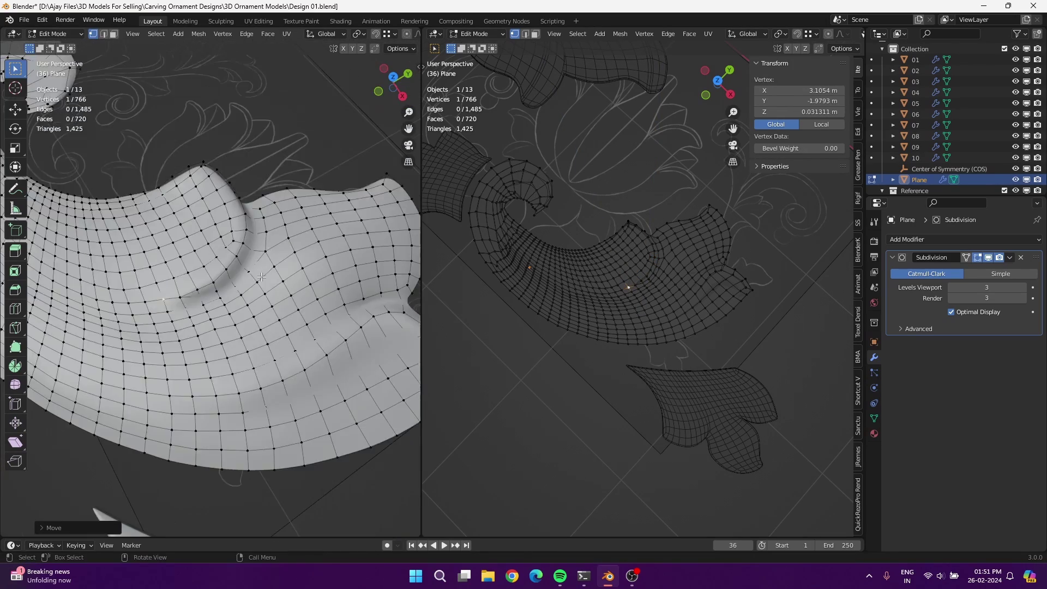
drag(226, 288, 276, 348)
Extend the selection to a face strip and move it vertically along Z
alt+shift+click(276, 349)
mouse_move(276, 349)
middle_down()
mouse_move(240, 338)
mouse_move(266, 269)
middle_up()
key(g)
key(z)
click(111, 180)
middle_drag(111, 180, 273, 311)
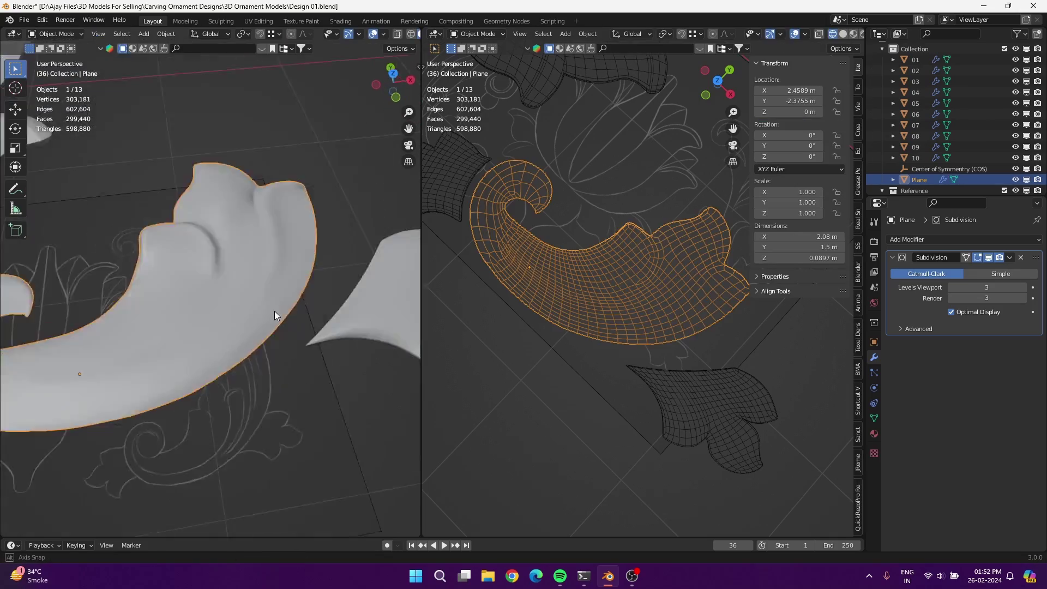
Shrink the inner curl edge loop and move a single curl vertex along Z
alt+click(298, 256)
key(Return)
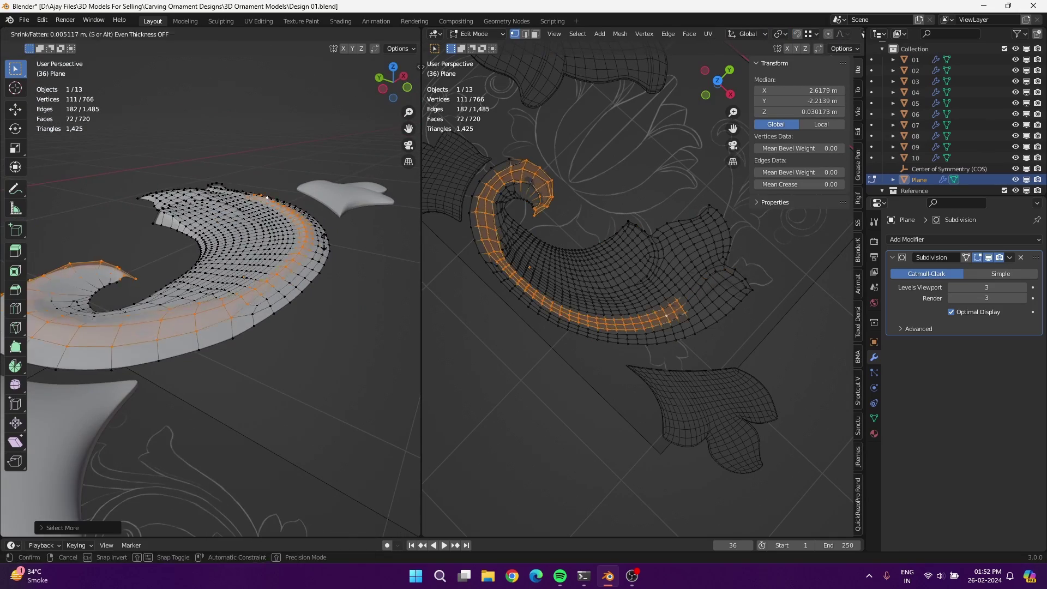
mouse_move(229, 283)
middle_down()
mouse_move(215, 309)
mouse_move(302, 357)
middle_up()
click(214, 300)
key(g)
key(z)
click(271, 295)
Move a petal vertex, then cut a new edge across the curl tip from the top view
click(302, 357)
key(g)
middle_drag(303, 496, 181, 393)
key(KP_7)
alt+click(173, 392)
scroll(180, 354, up, 4)
click(188, 325)
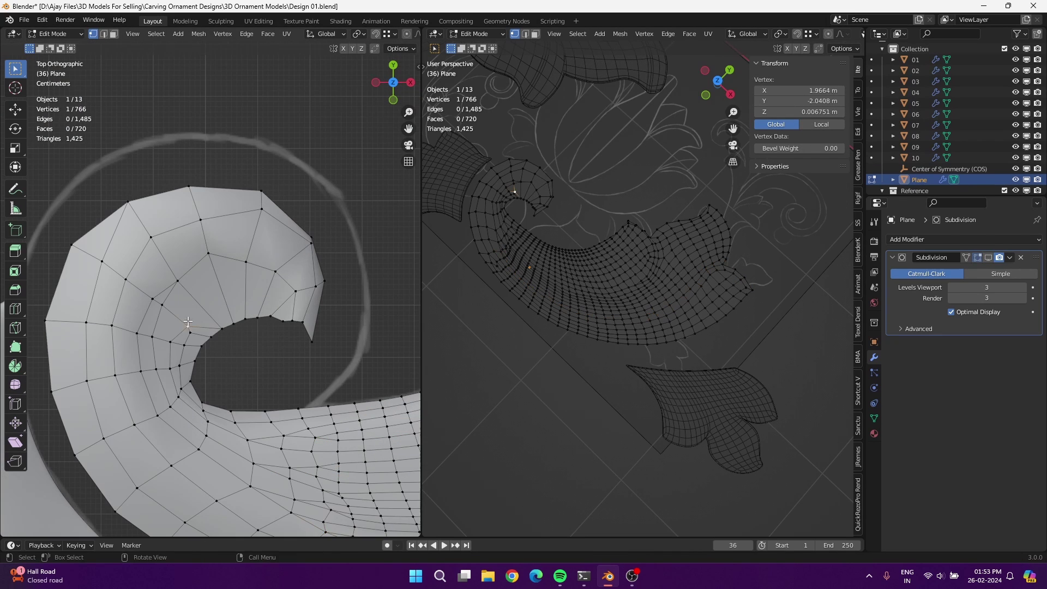
click(288, 300)
key(Return)
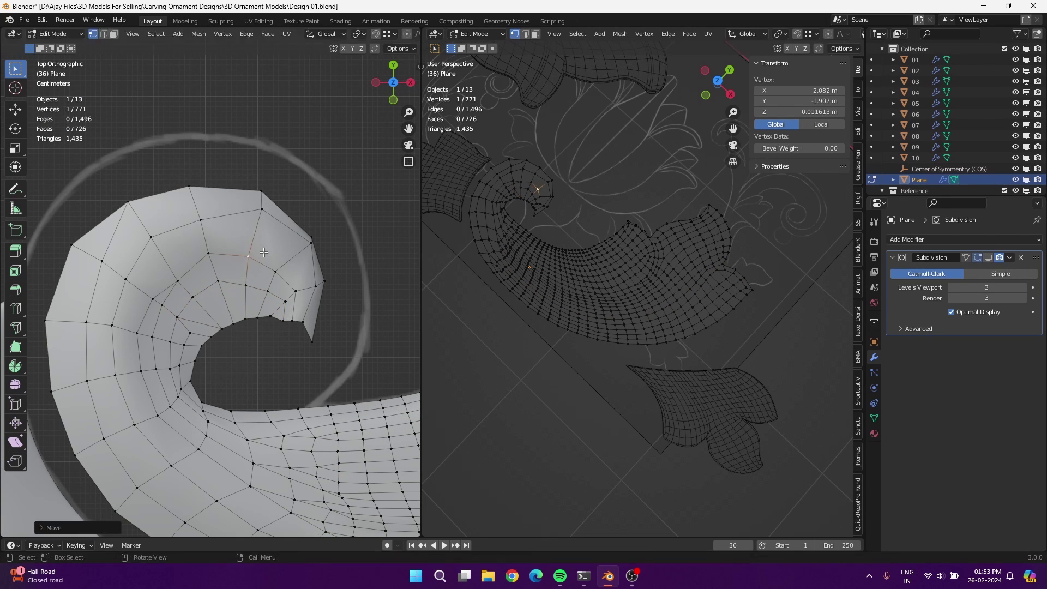
Move another curl-tip vertex, deselect everything, and return the leaf to Object Mode
click(247, 250)
key(g)
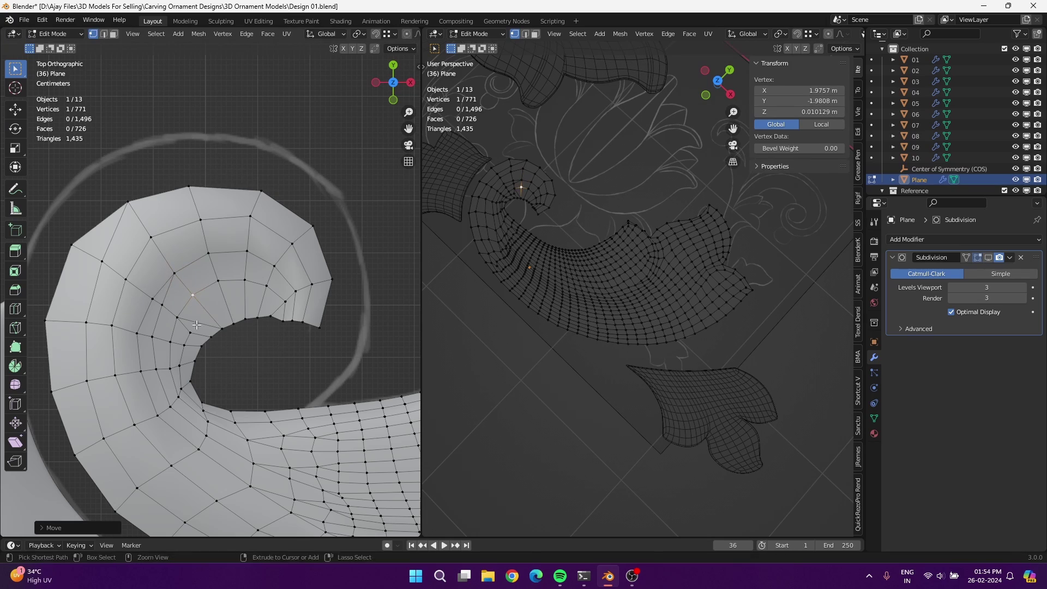
click(273, 373)
key(alt+a)
scroll(218, 382, down, 2)
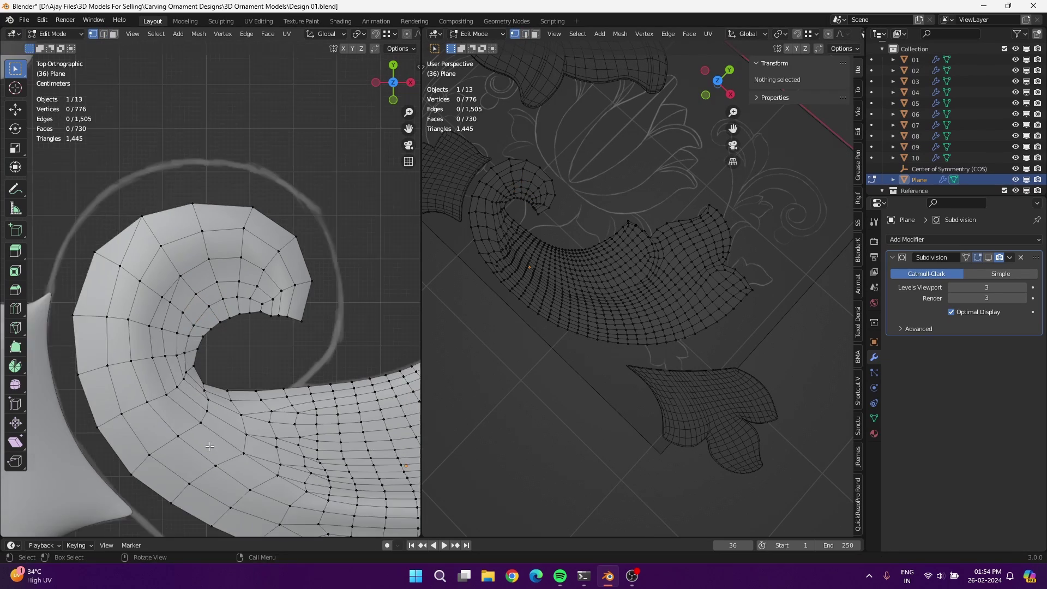
scroll(235, 448, down, 2)
key(ctrl+Tab)
click(245, 508)
Flatten the raised lobe in Sculpt Mode with the Multi-plane Scrape brush
middle_drag(242, 454, 247, 297)
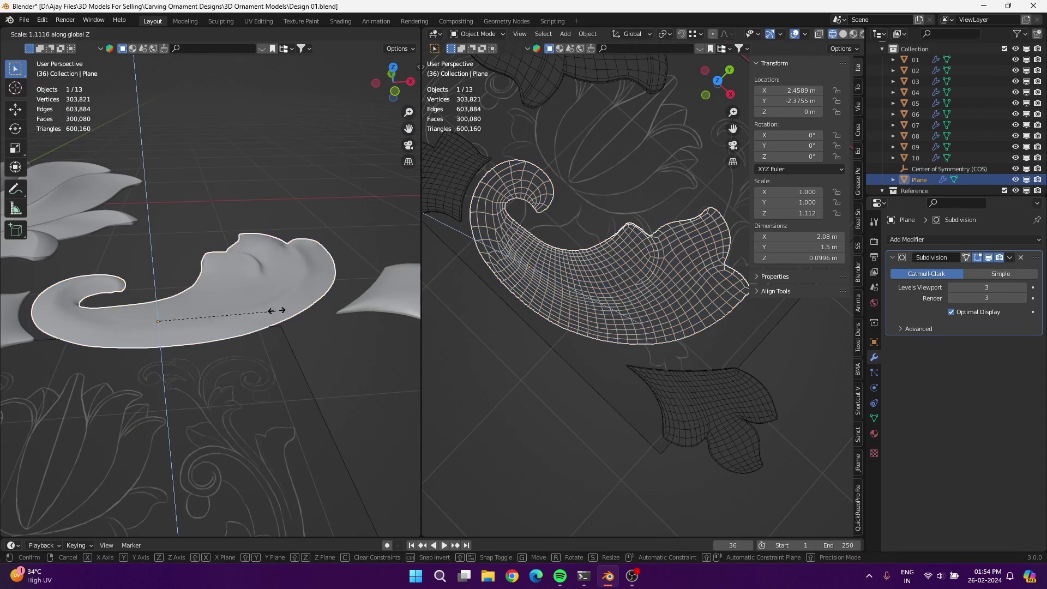
key(ctrl+Tab)
click(241, 361)
middle_drag(157, 314, 229, 293)
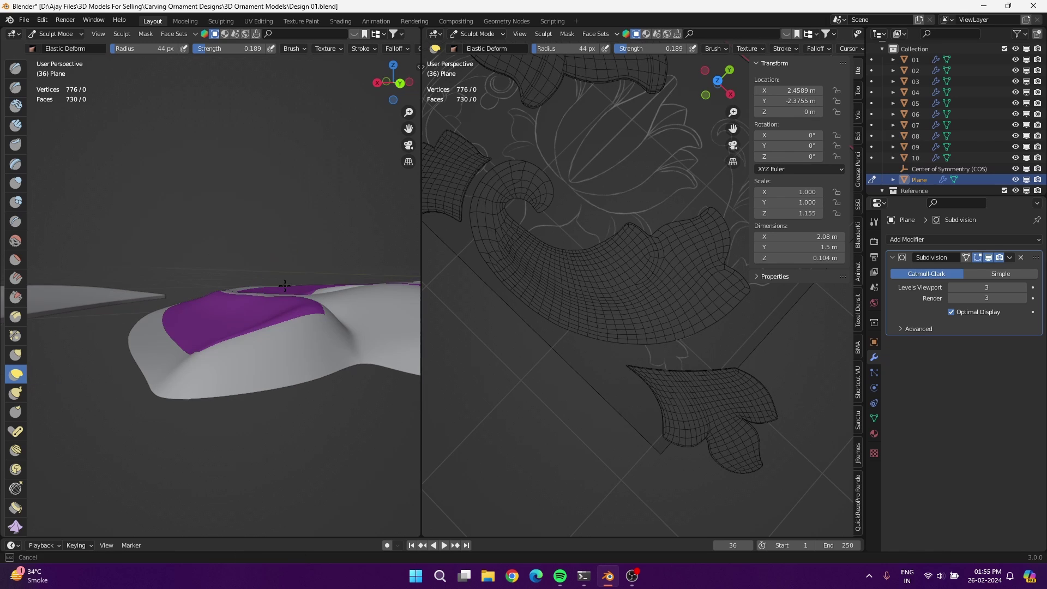
key(ctrl+Tab)
click(141, 297)
scroll(145, 286, up, 3)
key(ctrl+Tab)
click(152, 346)
middle_drag(210, 438, 359, 205)
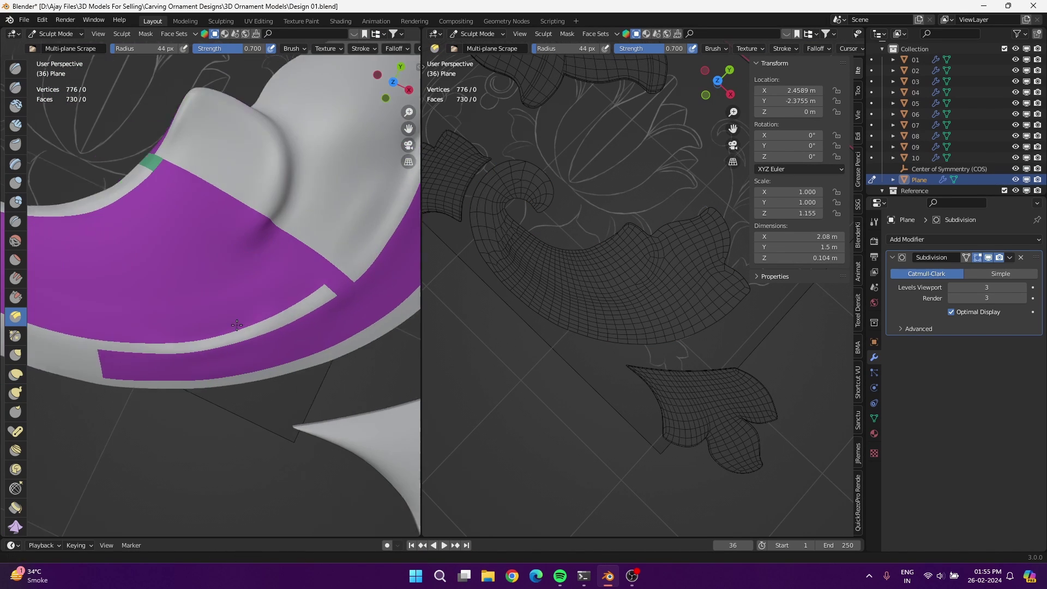
mouse_move(325, 281)
middle_down()
mouse_move(220, 329)
mouse_move(13, 81)
middle_up()
Puff up the lobe with Inflate/Deflate, then enter Edit Mode and select fold vertices
key(ctrl+Tab)
click(227, 327)
click(16, 183)
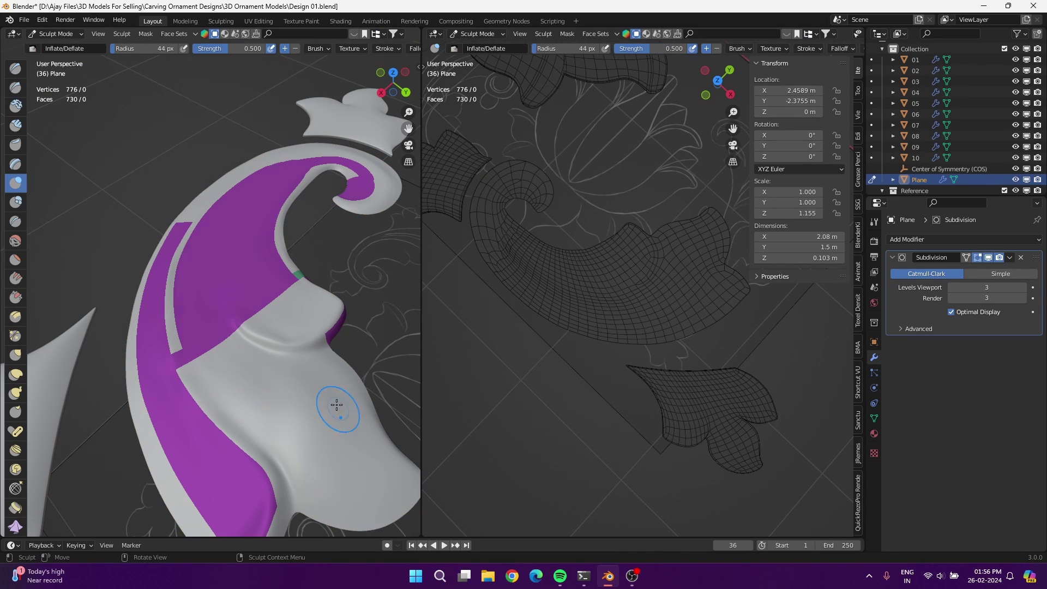
mouse_move(339, 409)
middle_down()
mouse_move(264, 339)
mouse_move(292, 311)
middle_up()
scroll(273, 340, up, 5)
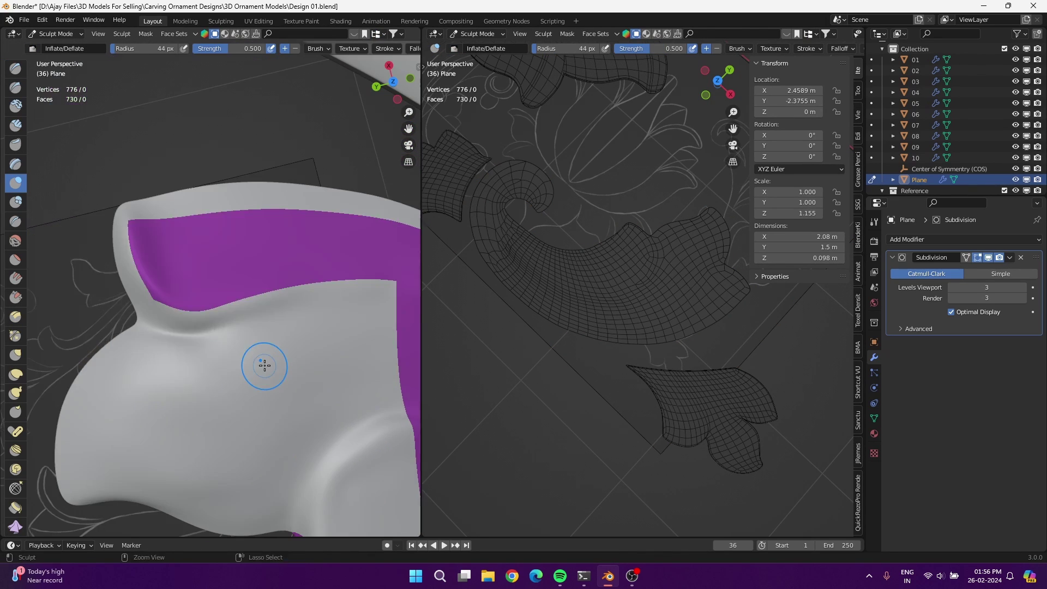
key(ctrl+Tab)
click(793, 294)
click(254, 379)
Enter Edit Mode on the leaf and view the lobe fold from the top
middle_drag(232, 412, 262, 334)
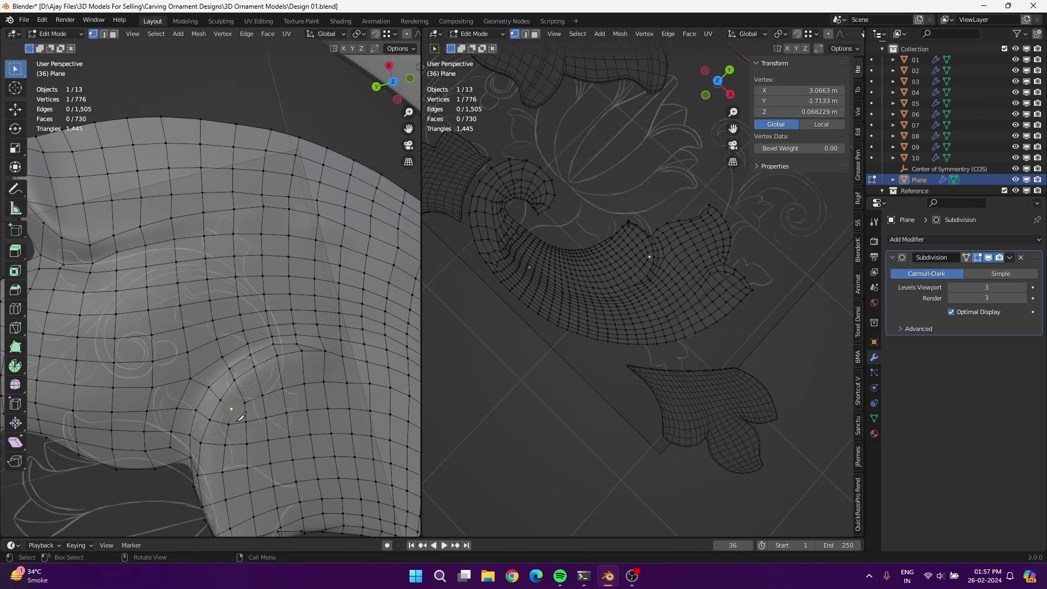
key(Tab)
key(ctrl+Tab)
click(276, 398)
key(ctrl+Tab)
click(383, 394)
key(KP_7)
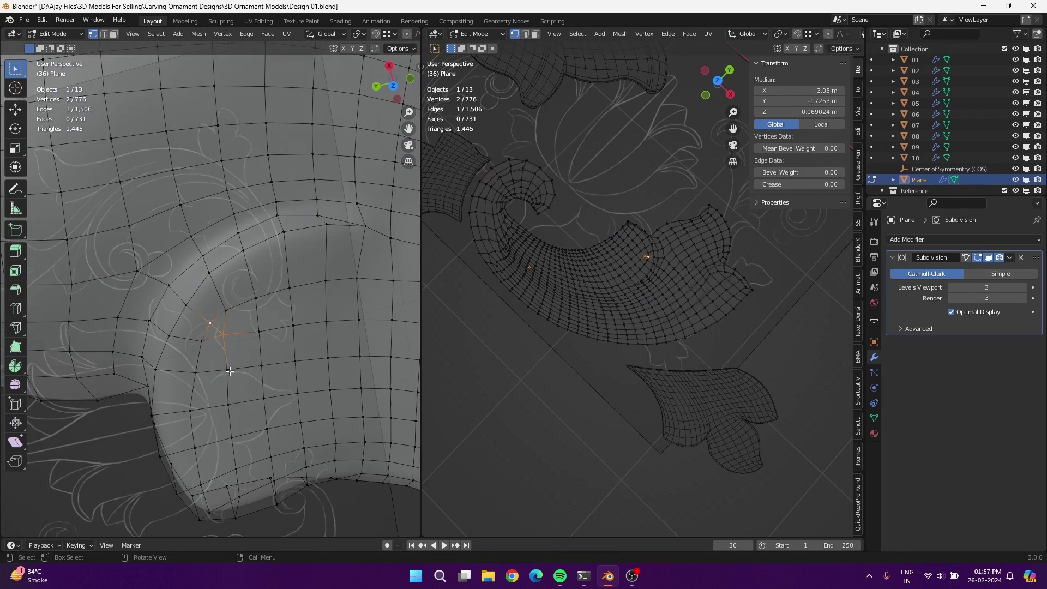
Box-select the fold vertices, merge them at centre, auto-merge overlaps, and return to sculpting
key(b)
key(m)
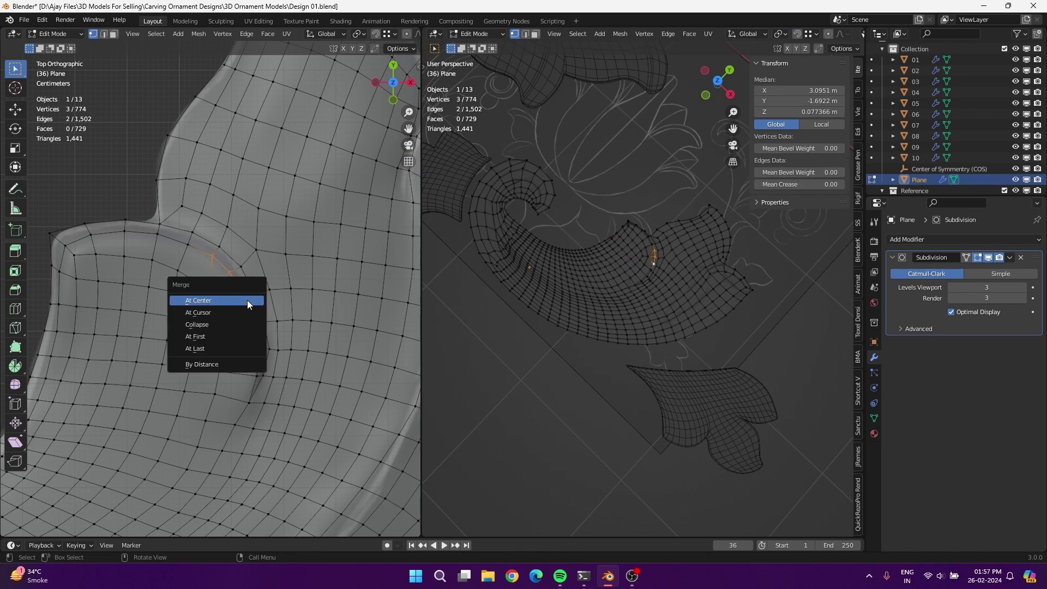
click(248, 300)
key(b)
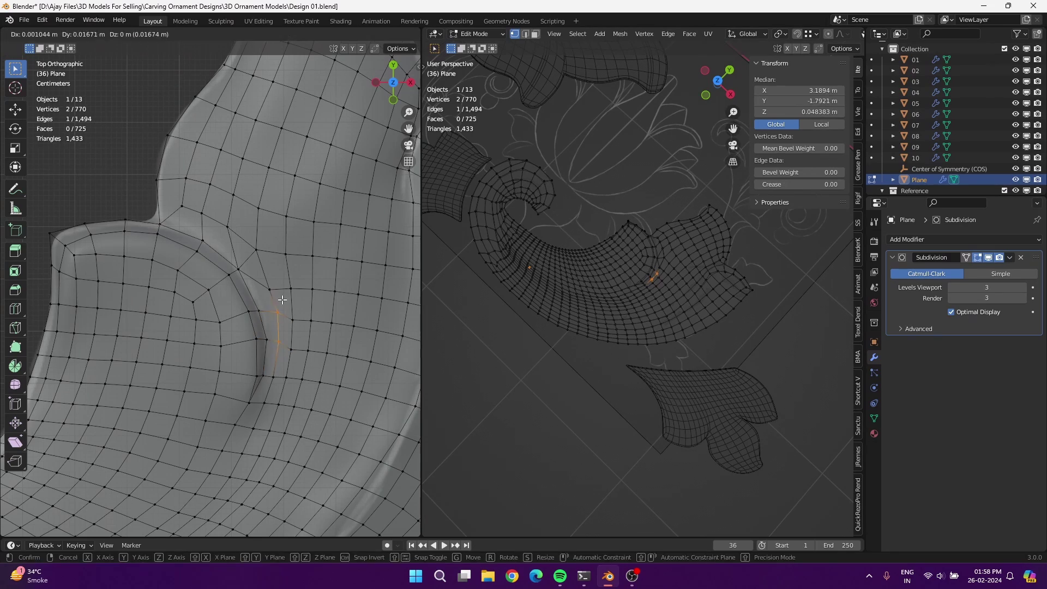
click(209, 228)
scroll(275, 276, down, 3)
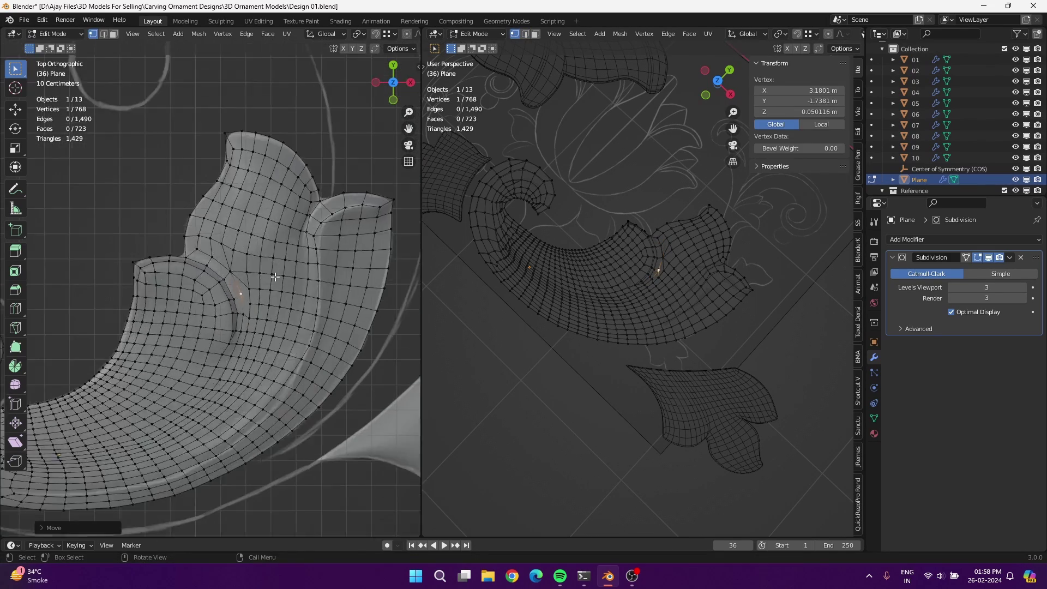
key(ctrl+Tab)
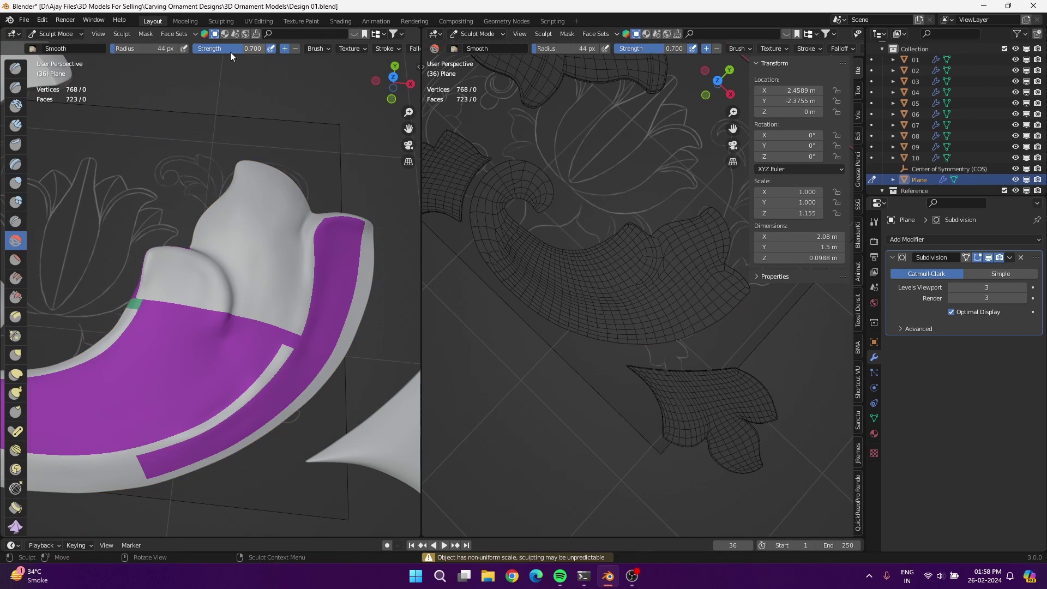
Lower the Smooth brush strength and clear the coloured face sets around the fold
middle_drag(163, 327, 102, 335)
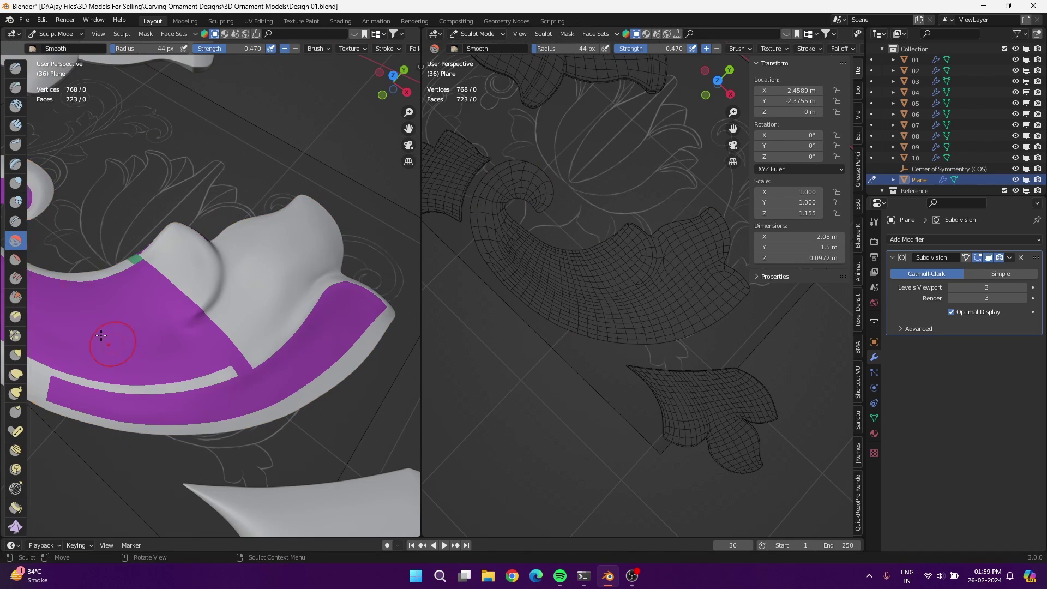
middle_drag(209, 386, 265, 295)
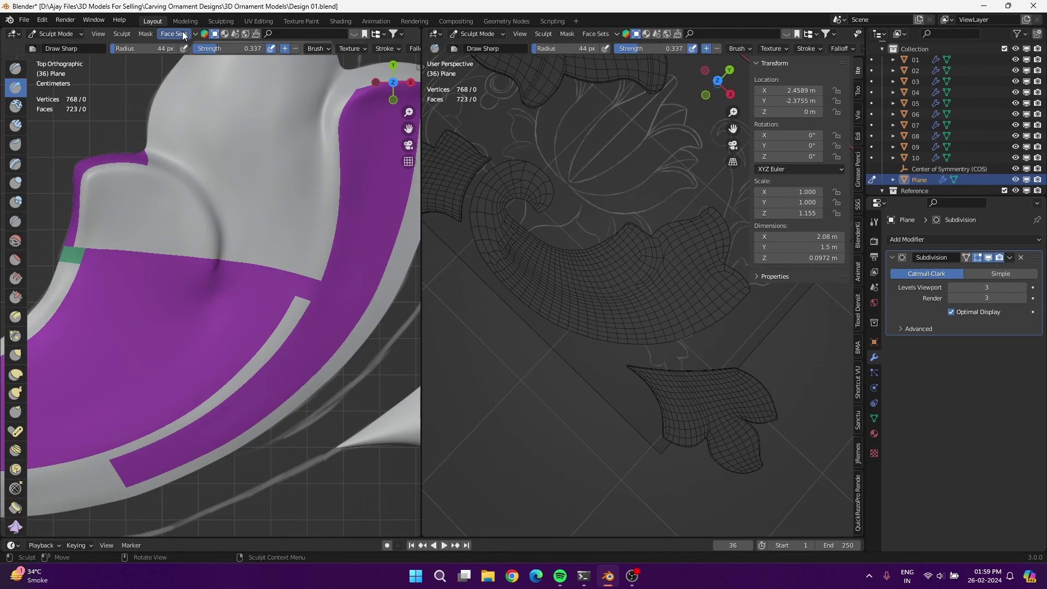
click(183, 34)
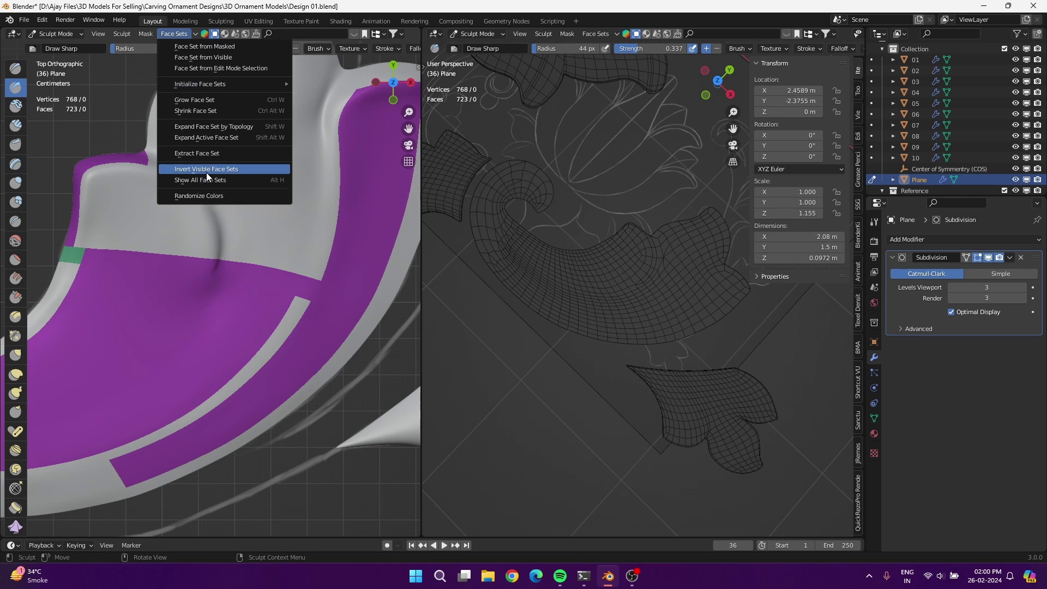
click(203, 58)
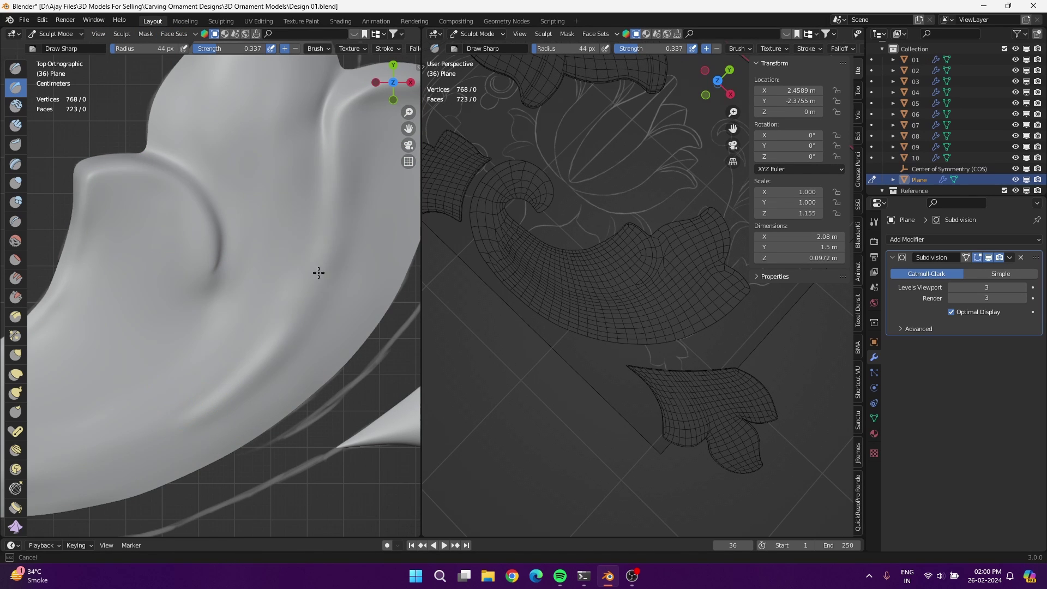
shift+middle_drag(319, 273, 280, 275)
scroll(276, 250, down, 3)
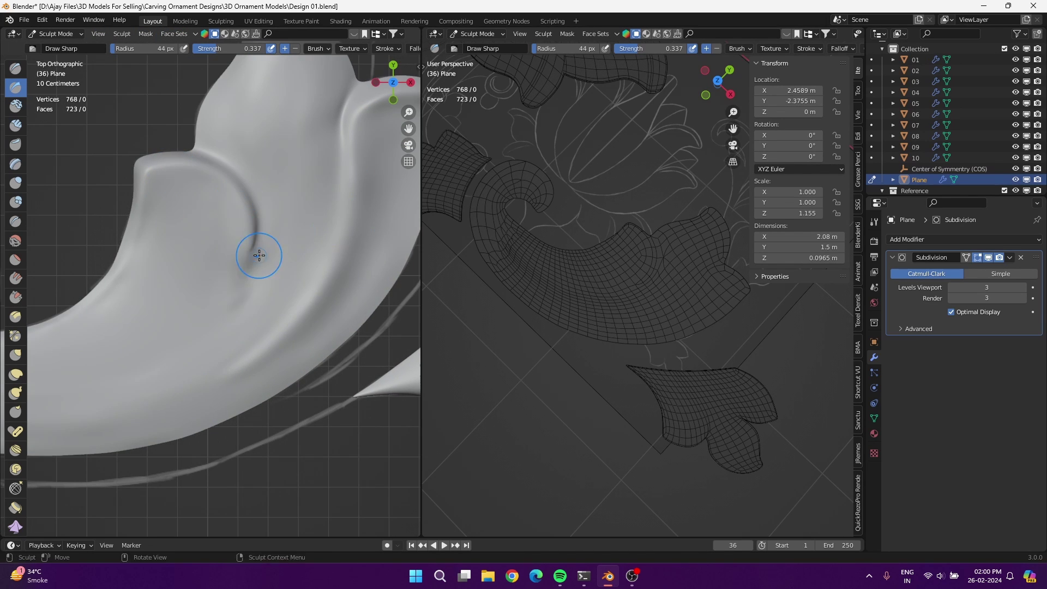
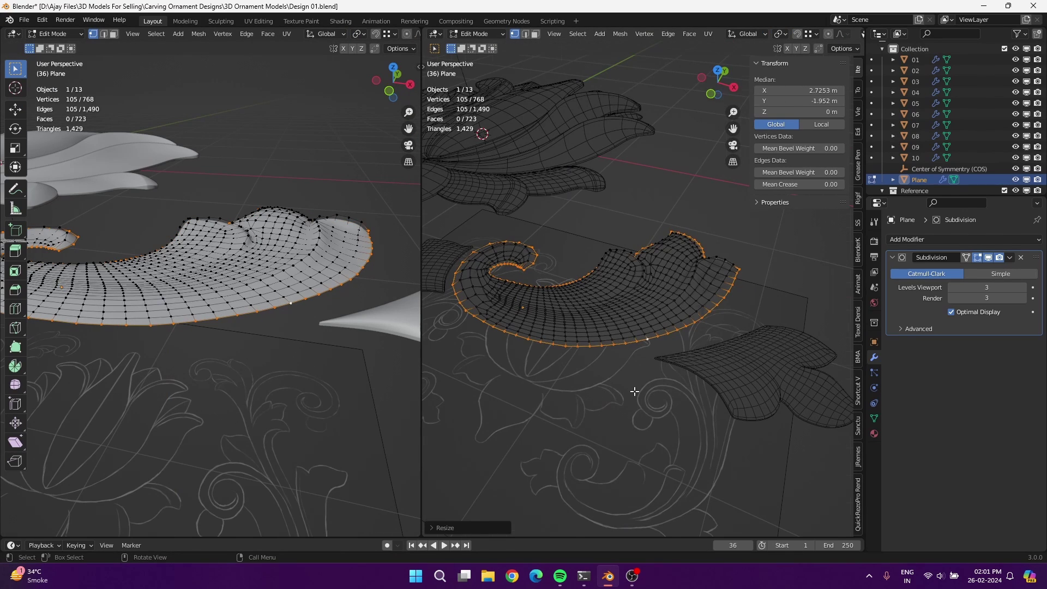
In front view, raise one rim vertex of the scroll vertically along Z
key(KP_1)
scroll(635, 373, up, 3)
click(625, 254)
key(g)
key(z)
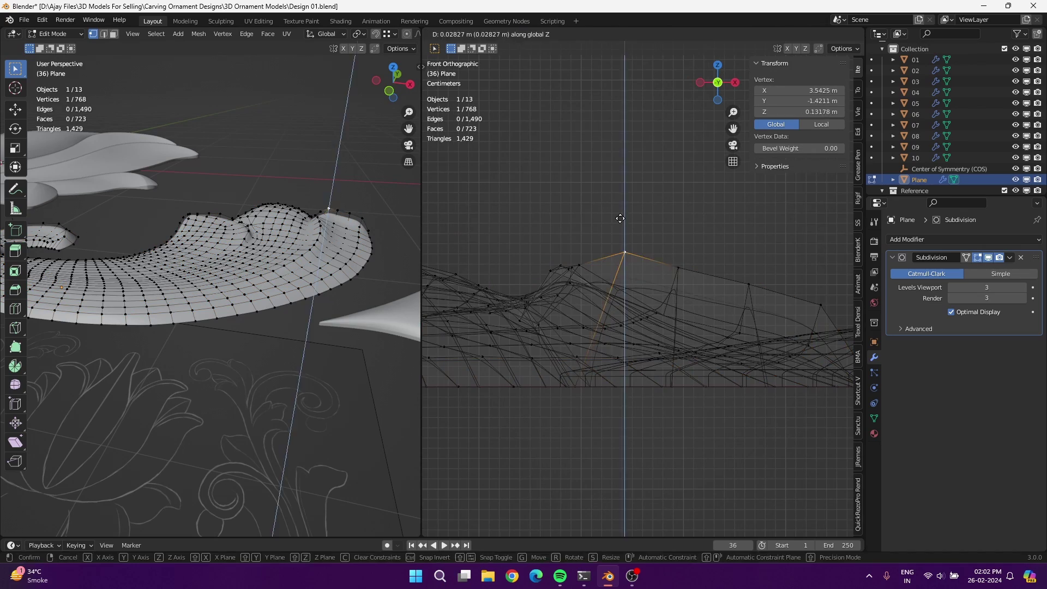
click(620, 219)
From the right side view, reposition rim vertices so the rim heights flow smoothly
key(KP_3)
click(704, 271)
ctrl+click(742, 300)
mouse_move(306, 305)
middle_down()
mouse_move(188, 316)
mouse_move(229, 294)
middle_up()
click(240, 229)
key(g)
scroll(274, 266, up, 2)
click(273, 266)
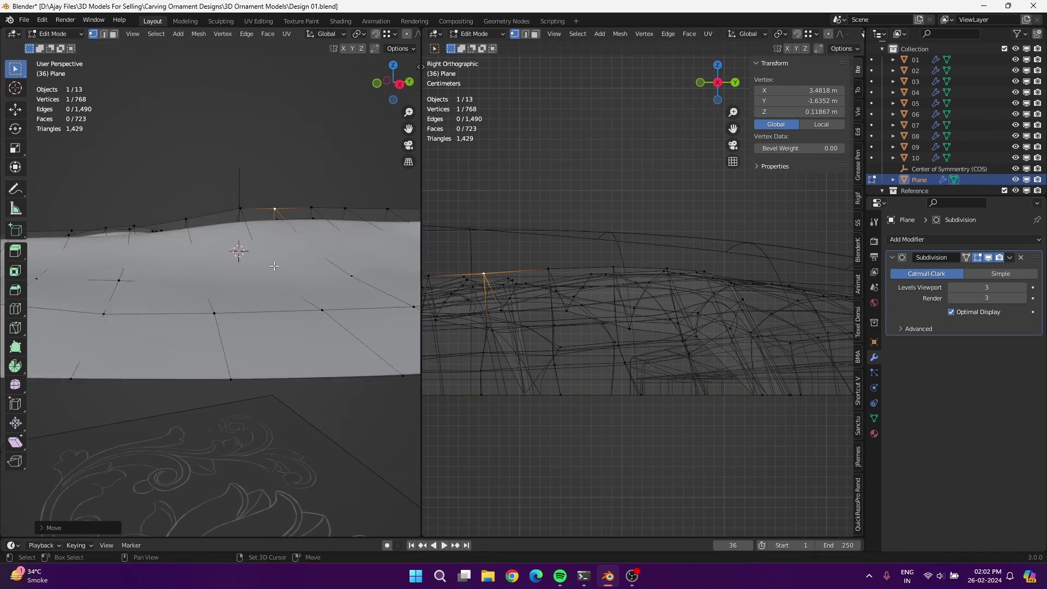
Nudge edge and lobe-edge vertices into place, finishing in top view
middle_drag(274, 265, 257, 226)
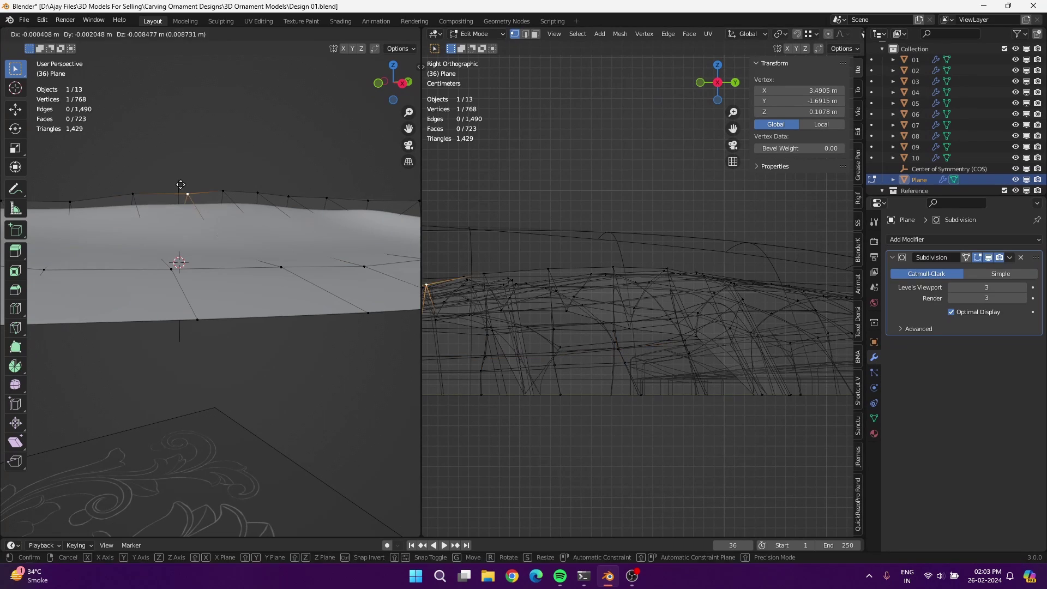
drag(284, 185, 339, 204)
scroll(213, 292, down, 3)
click(358, 232)
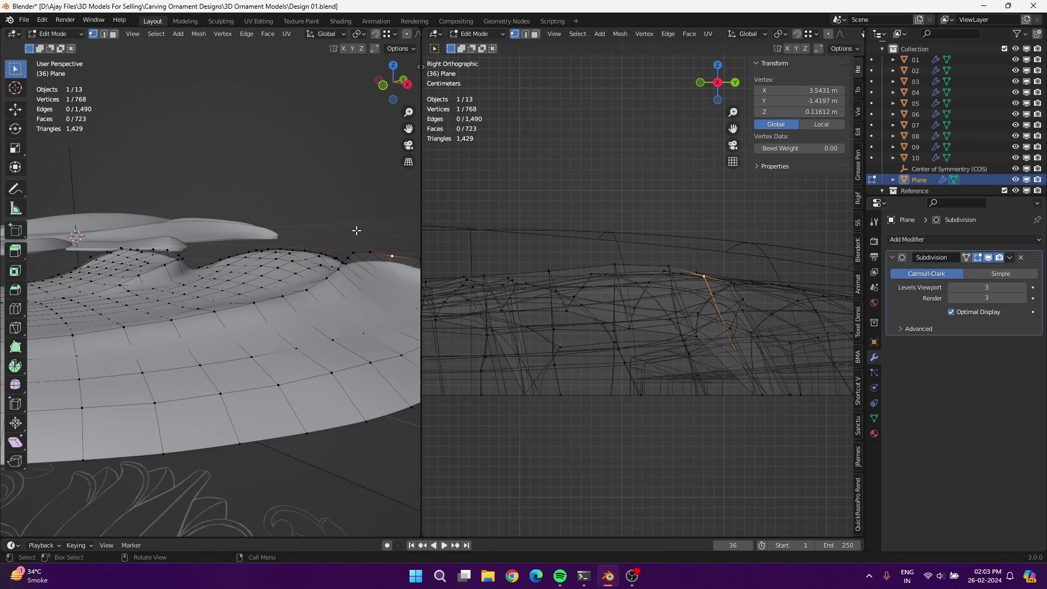
middle_drag(358, 231, 367, 288)
key(KP_7)
key(g)
click(321, 396)
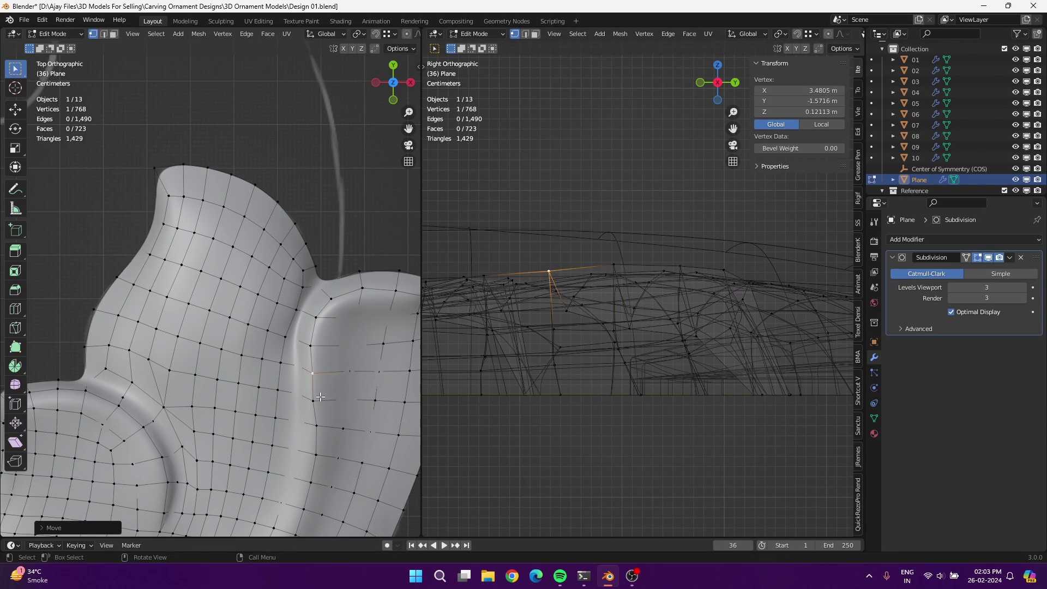
Select and relax a patch of vertices inside the lobe, then leave Edit Mode
shift+middle_drag(356, 323, 307, 203)
drag(352, 341, 254, 449)
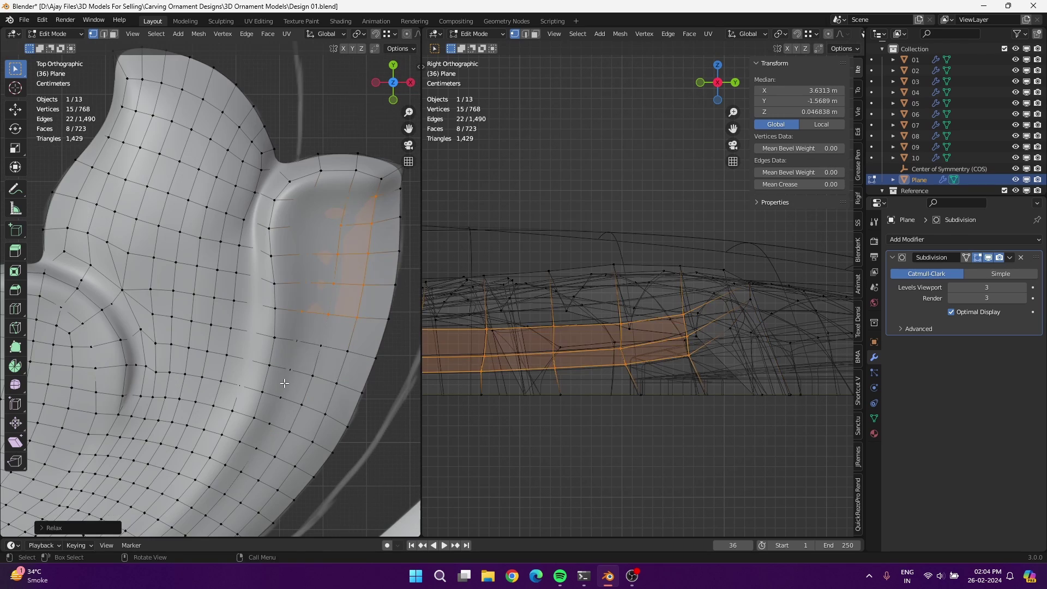
drag(299, 394, 304, 396)
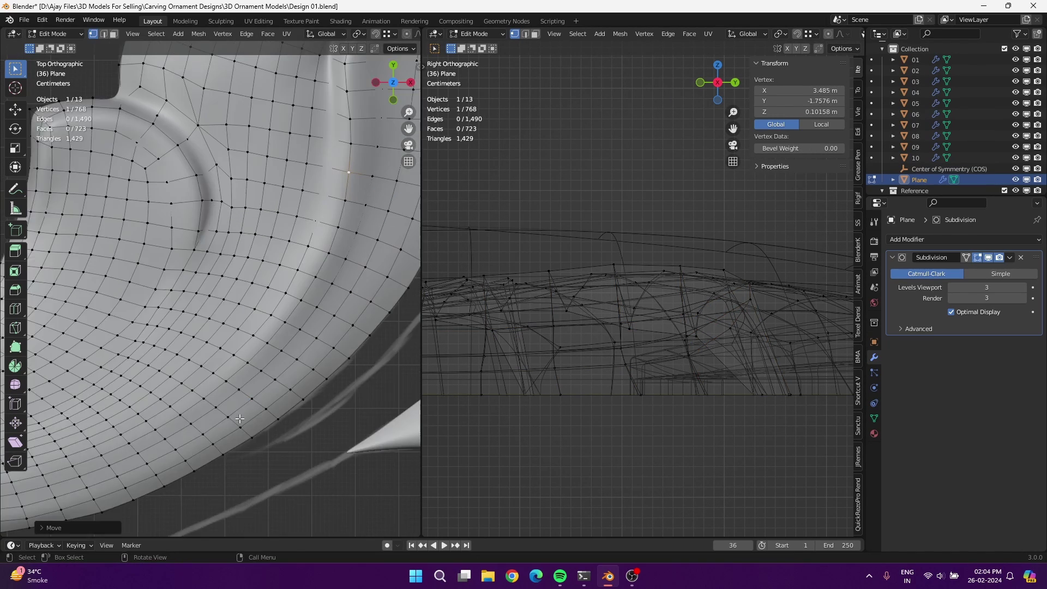
shift+middle_drag(303, 396, 256, 326)
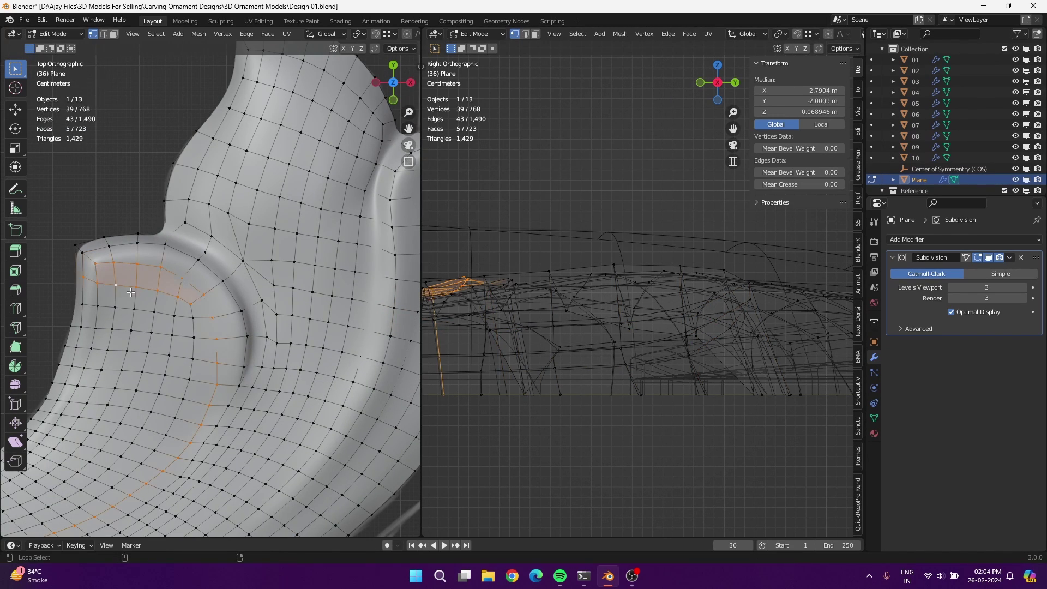
scroll(82, 349, down, 5)
key(Tab)
scroll(259, 337, up, 5)
Enter Sculpt Mode and reshape the scroll's lobe outlines with sculpt brushes
middle_drag(259, 337, 165, 282)
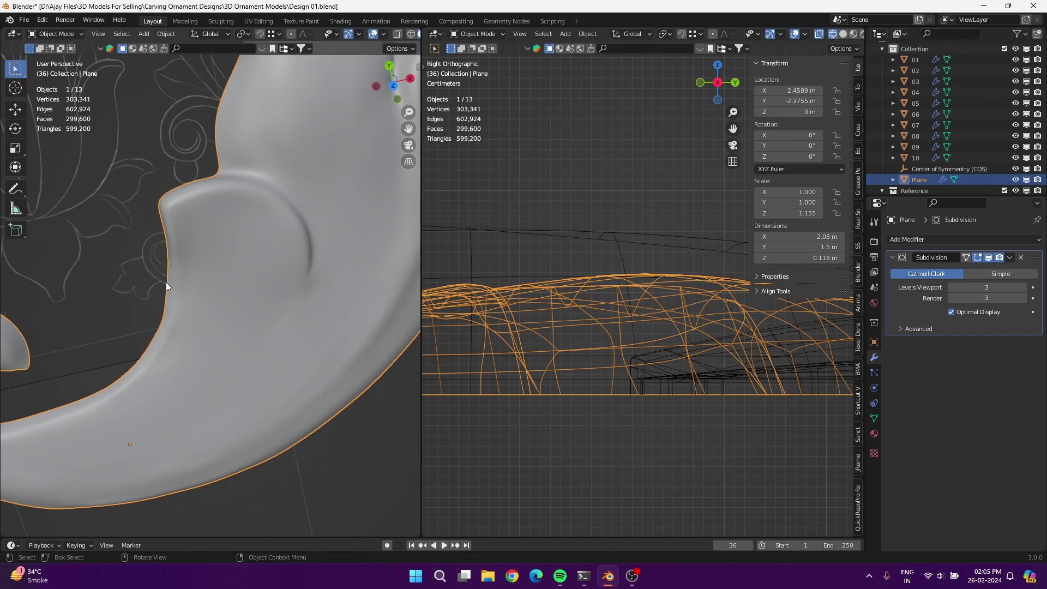
key(ctrl+Tab)
mouse_move(117, 402)
middle_down()
mouse_move(191, 227)
mouse_move(211, 250)
mouse_move(195, 299)
mouse_move(304, 362)
middle_up()
key(ctrl+Tab)
middle_drag(152, 291, 277, 363)
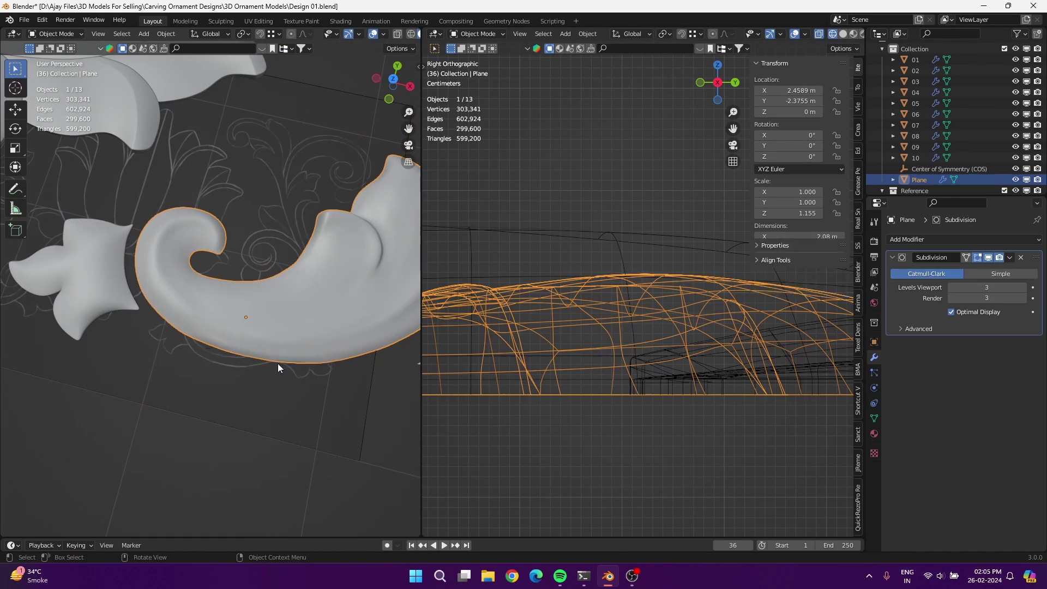
key(ctrl+Tab)
click(262, 493)
middle_drag(229, 414, 117, 295)
shift+middle_drag(305, 253, 277, 445)
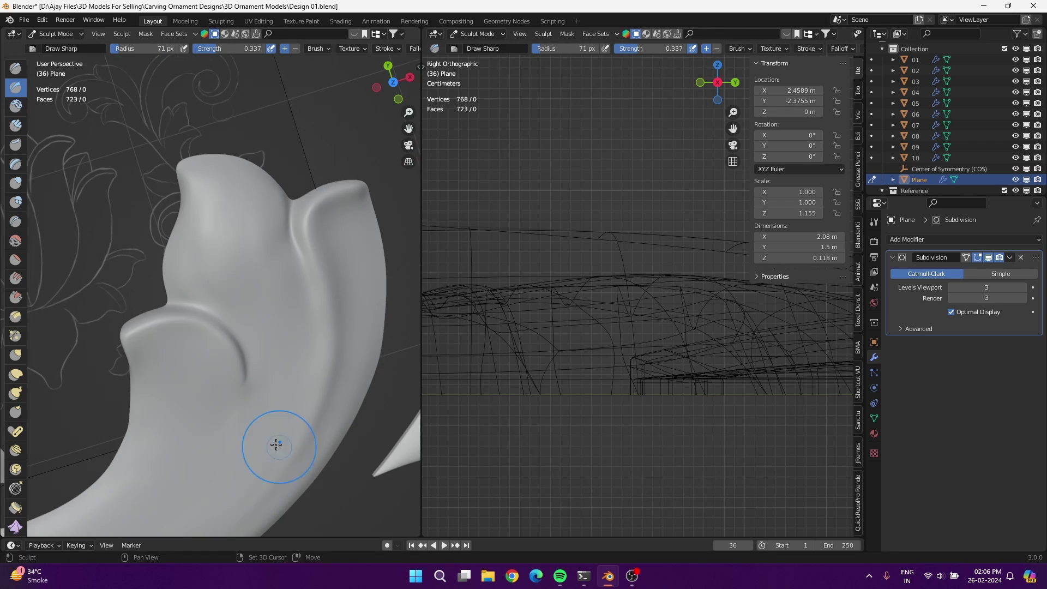
Relax all vertices evenly in Edit Mode, then refine the curl in Sculpt Mode from top view
key(ctrl+Tab)
click(176, 358)
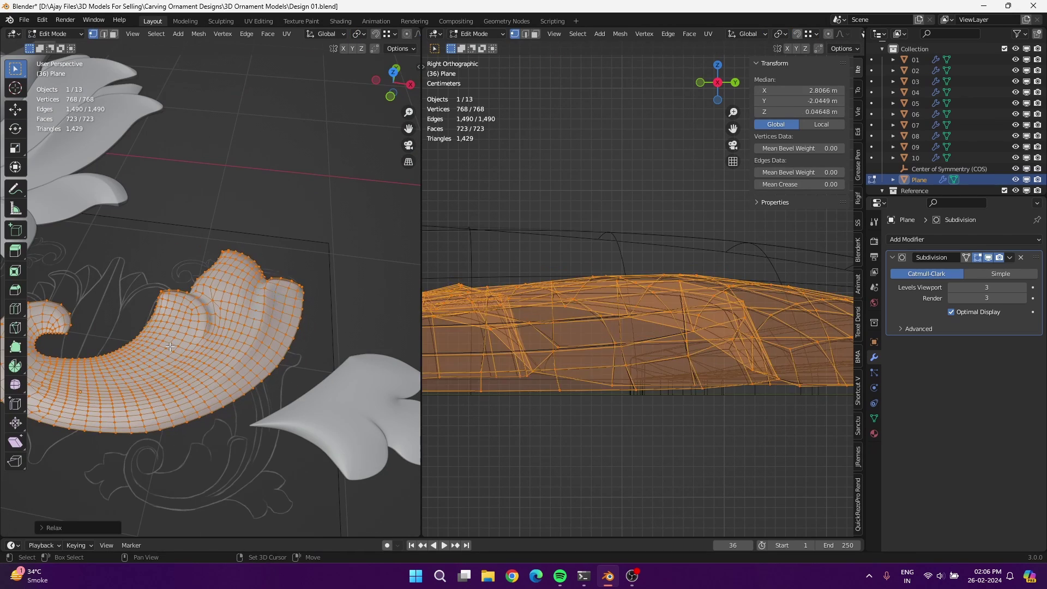
key(ctrl+Tab)
key(KP_7)
scroll(290, 293, up, 3)
scroll(290, 293, up, 2)
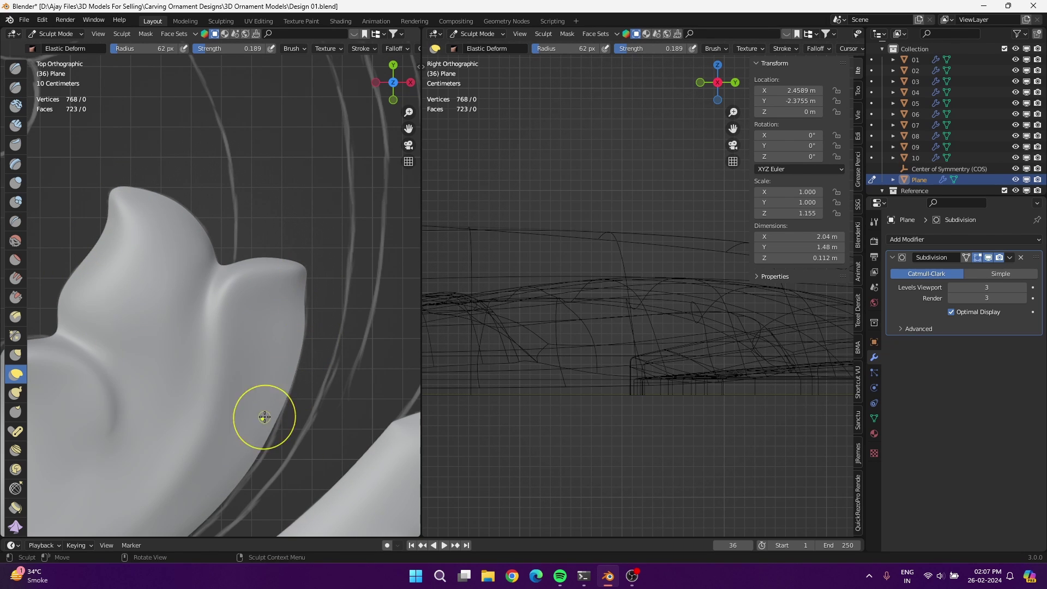
mouse_move(264, 417)
shift+middle_down()
mouse_move(225, 402)
mouse_move(138, 206)
shift+middle_up()
shift+middle_drag(164, 153, 290, 158)
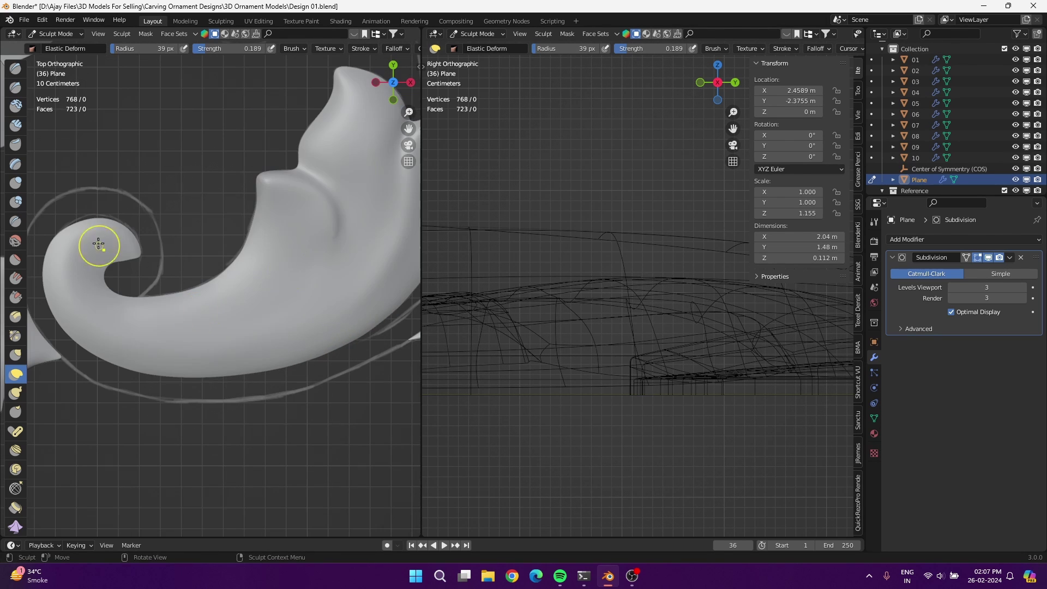
key(Tab)
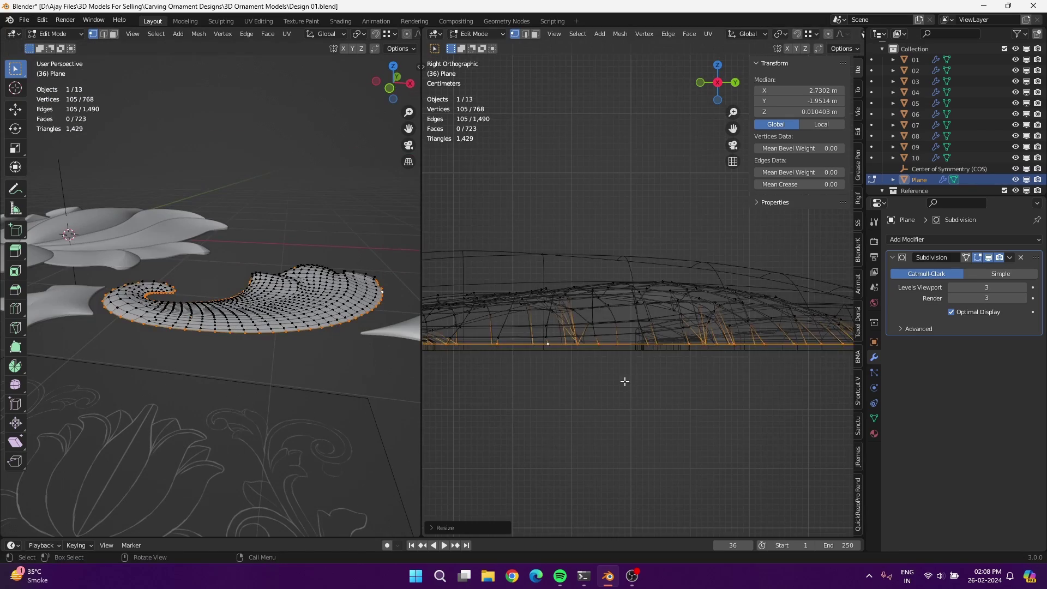
Extrude the outer boundary and scale it flat along Z
key(e)
key(s)
key(z)
key(Return)
Add a supporting edge loop along the side and slide it toward the bottom
key(Tab)
key(Tab)
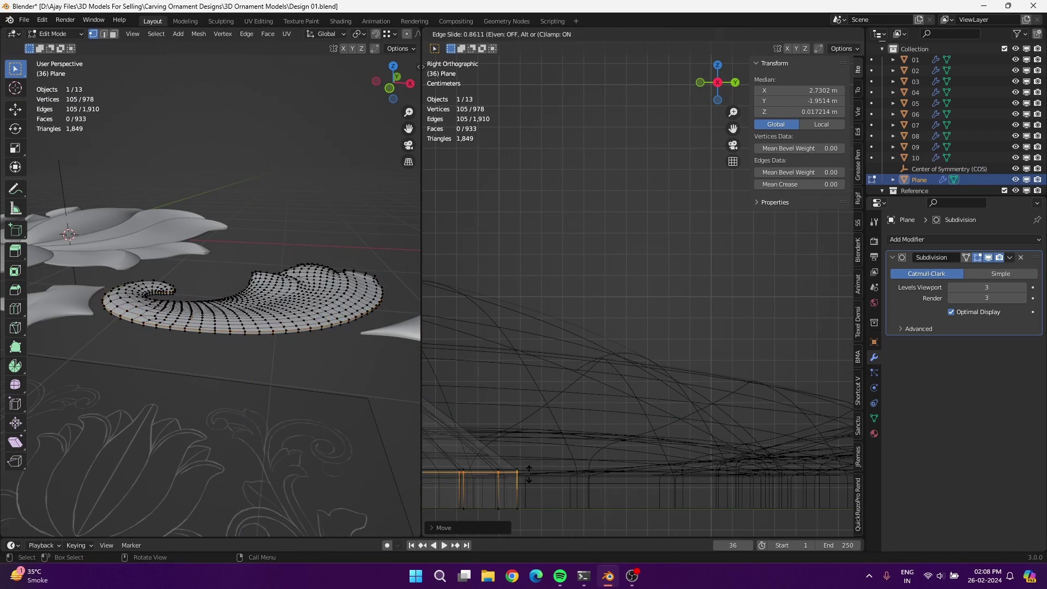
key(Tab)
scroll(241, 344, up, 5)
mouse_move(242, 345)
middle_down()
mouse_move(163, 280)
mouse_move(176, 363)
mouse_move(256, 408)
mouse_move(218, 417)
middle_up()
key(Tab)
key(Escape)
scroll(210, 420, down, 4)
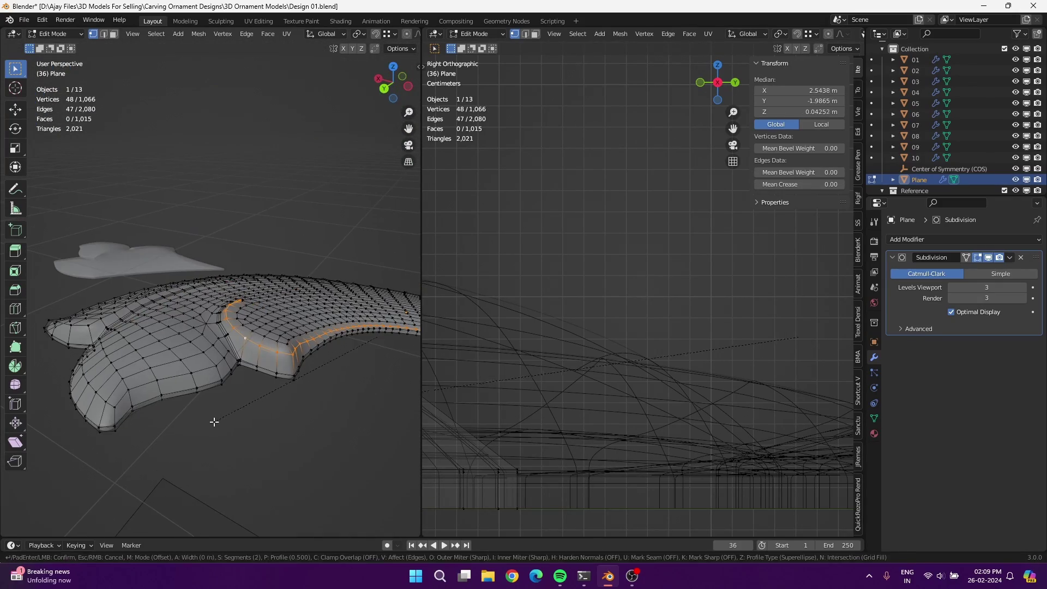
Bevel the rim edge loop and relax the surrounding vertices
key(Tab)
key(Tab)
key(a)
right_click(239, 472)
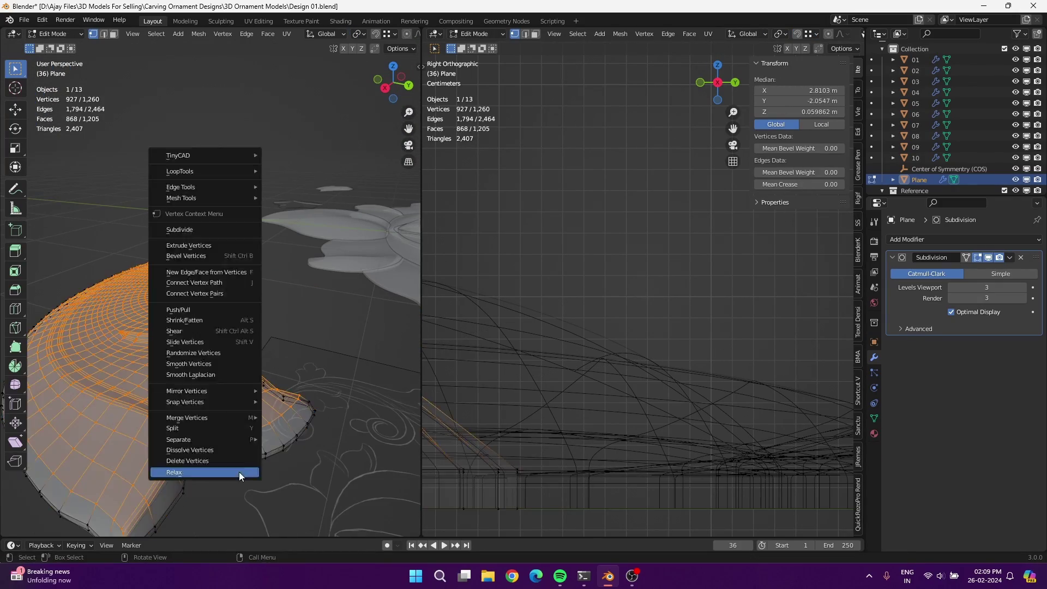
click(239, 472)
key(Tab)
middle_drag(239, 472, 290, 364)
Back in Object Mode, rename the scroll piece to '11'
key(KP_7)
key(F2)
text(11)
key(Return)
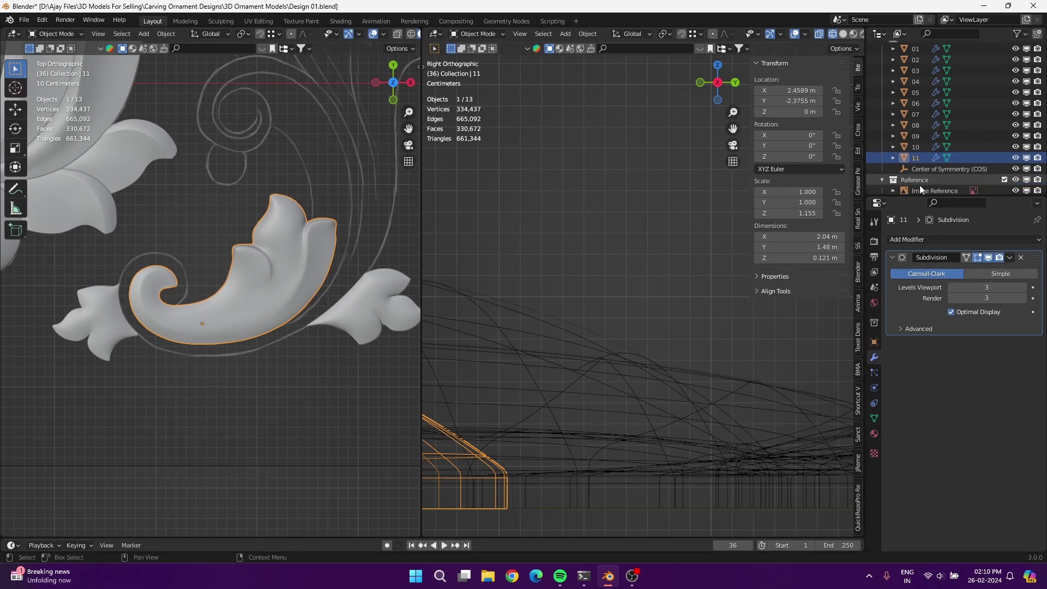